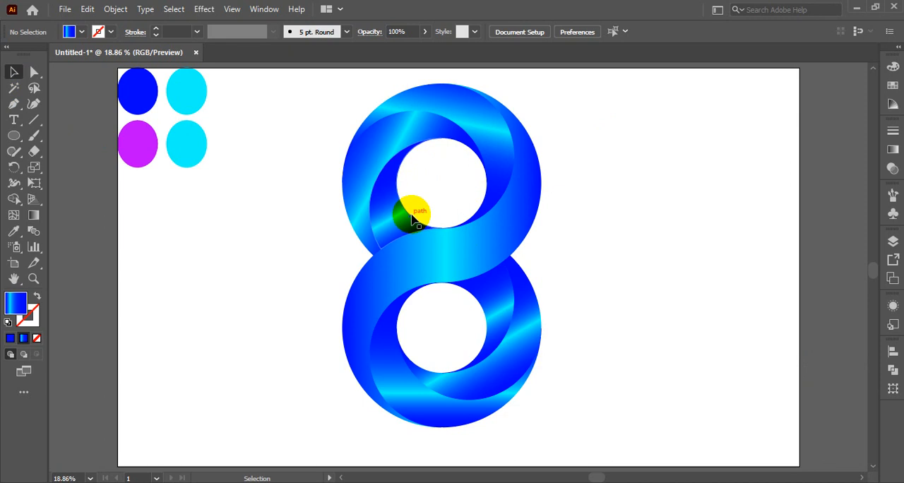
drag(468, 246, 714, 262)
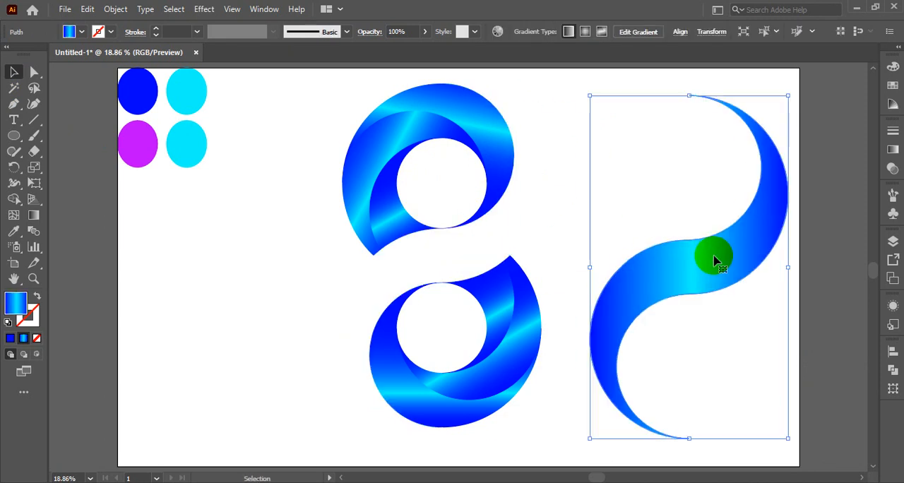
key(ctrl+z)
drag(371, 145, 214, 185)
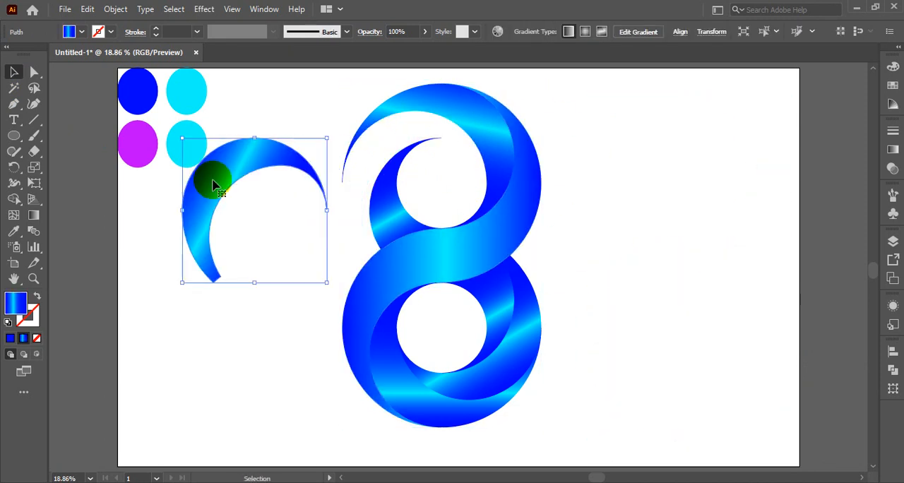
key(ctrl+z)
drag(447, 105, 294, 122)
key(ctrl+z)
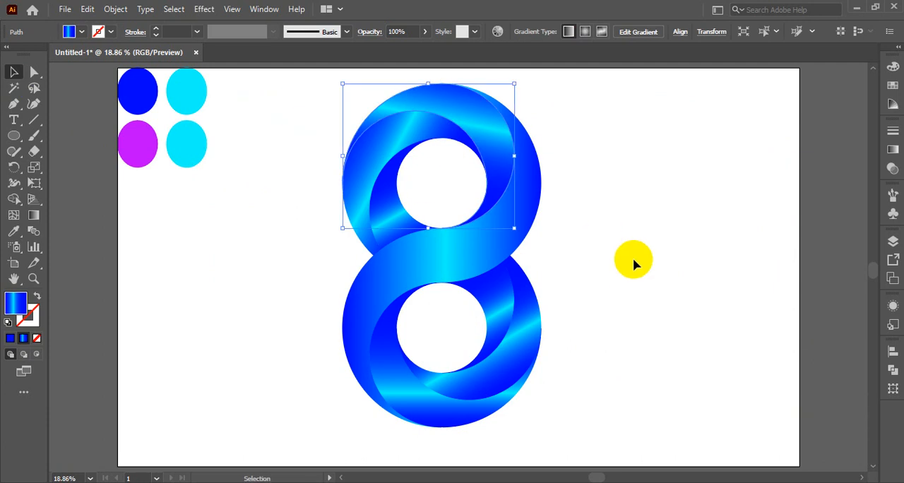
click(629, 274)
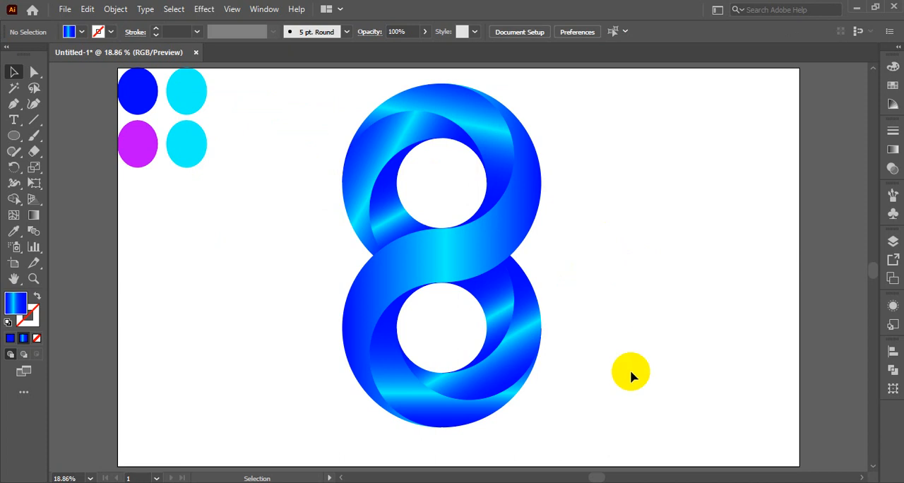
Step: Group all the ribbon pieces of the figure 8 and delete the artwork, keeping the four colour circles
drag(308, 104, 562, 429)
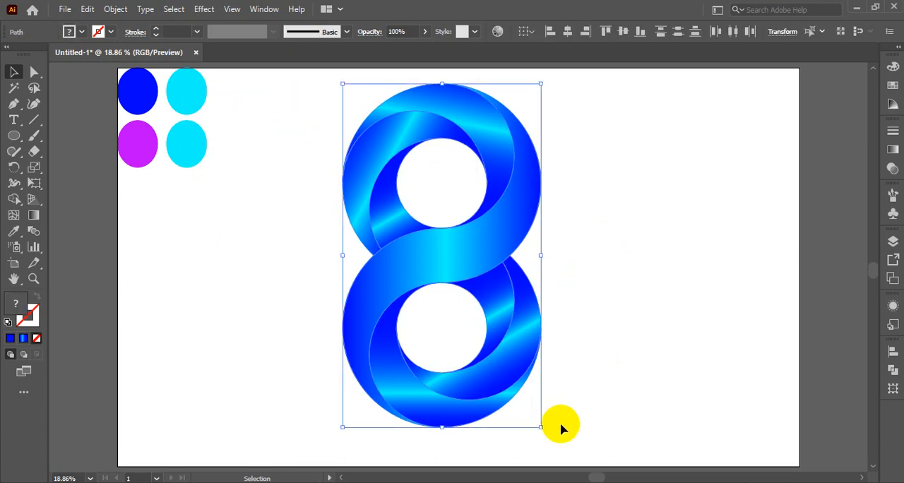
key(a)
key(v)
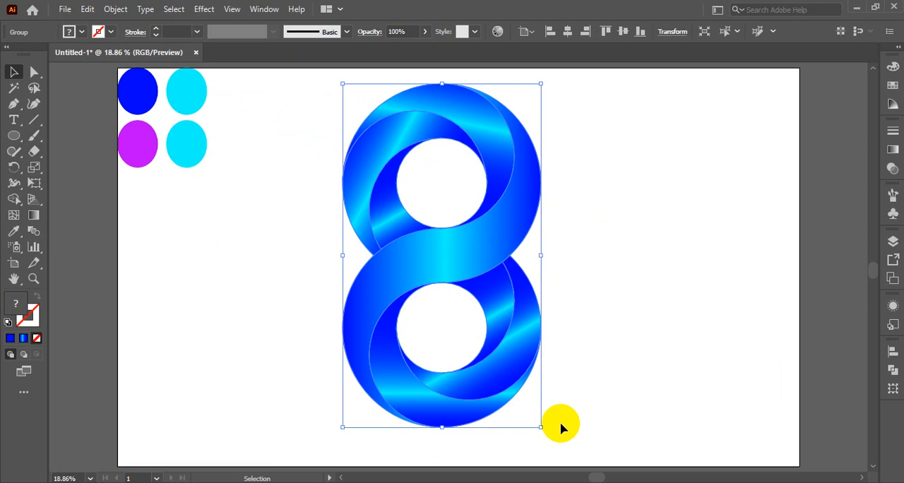
key(a)
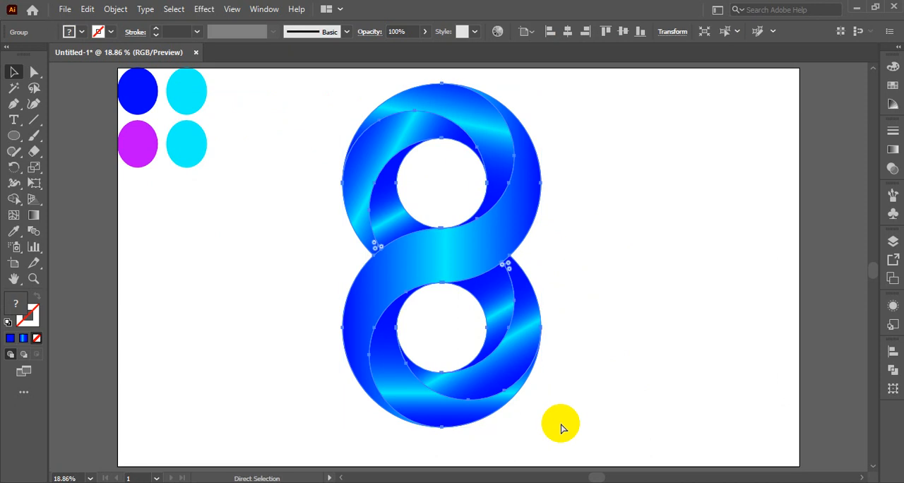
key(Delete)
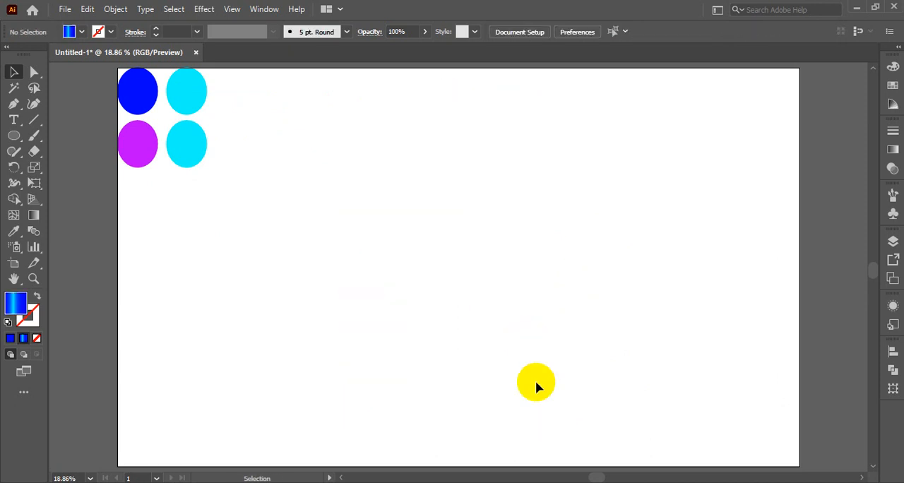
click(63, 9)
click(89, 25)
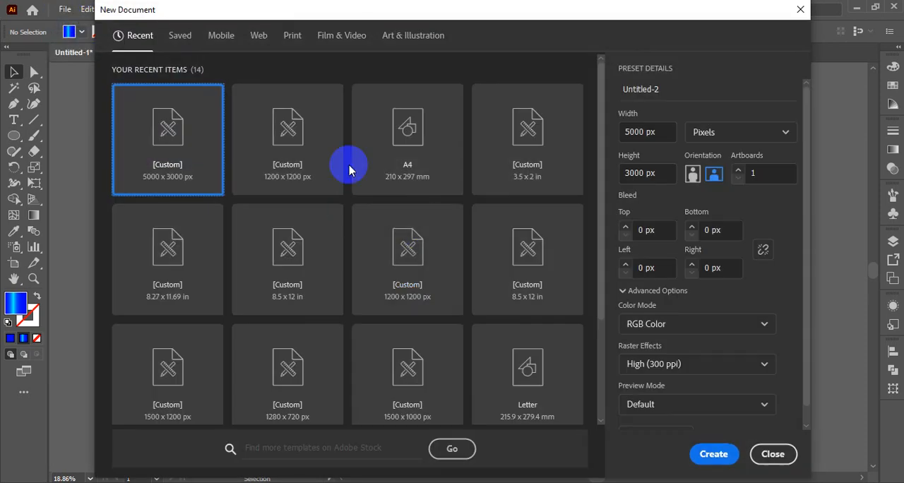
click(773, 454)
Step: Copy the four colour circles and create a new document 2000 px wide and 1600 px high
drag(99, 76, 240, 170)
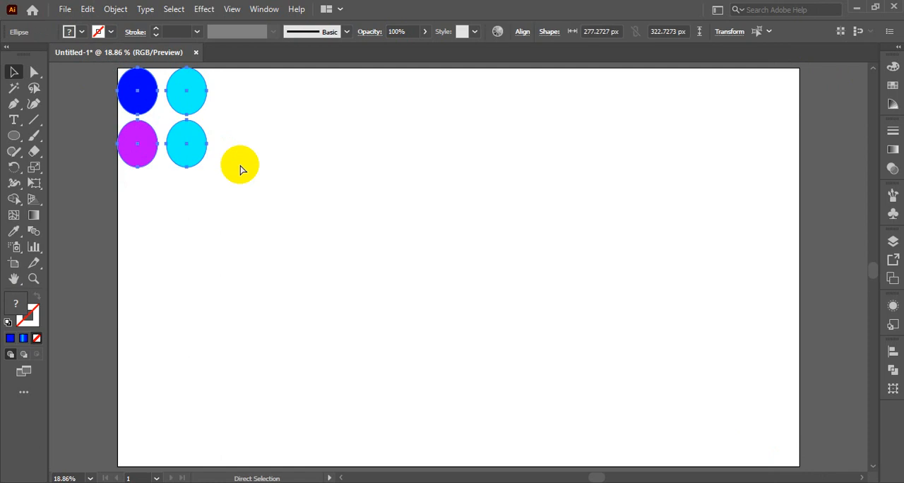
click(64, 9)
click(93, 24)
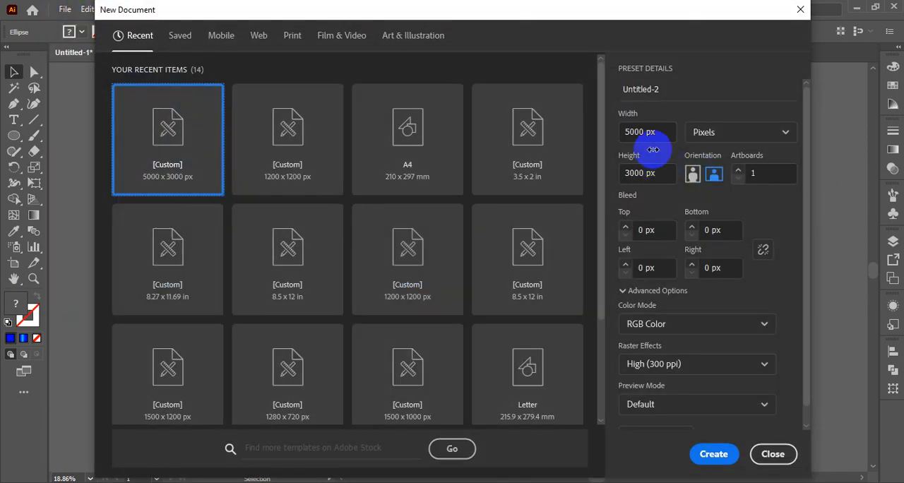
click(636, 132)
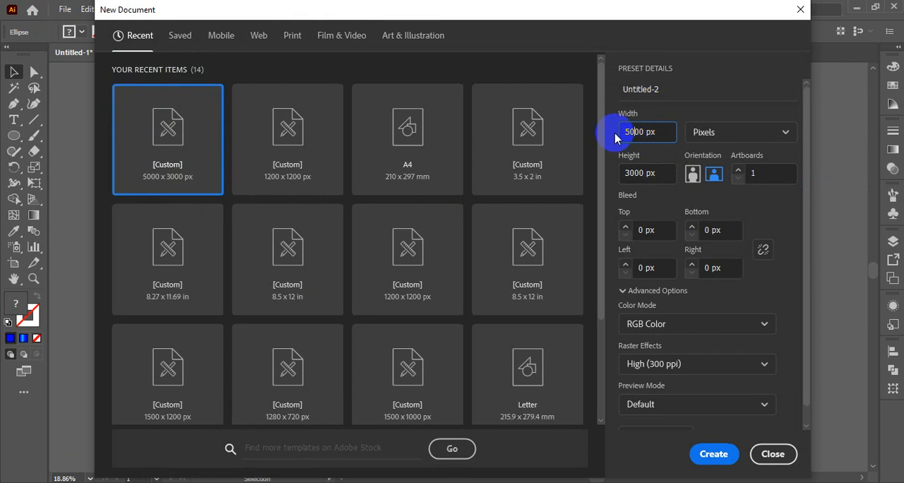
key(BackSpace)
key(BackSpace)
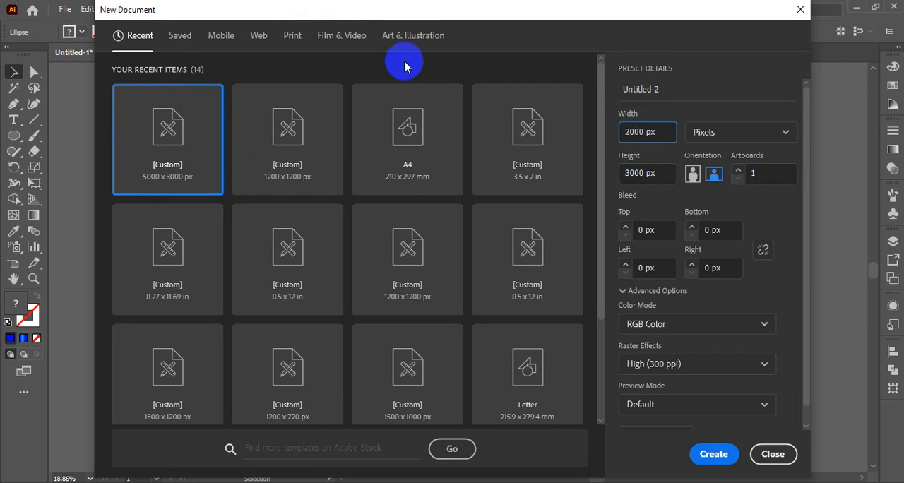
click(616, 172)
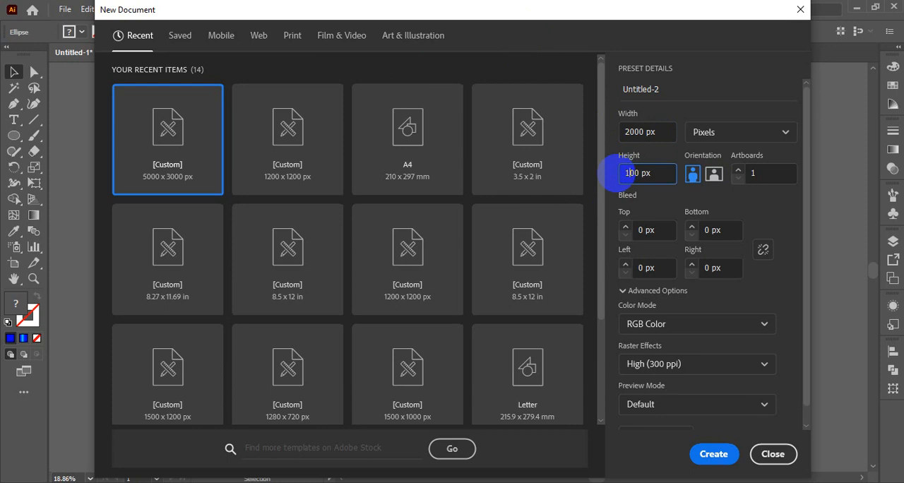
click(714, 455)
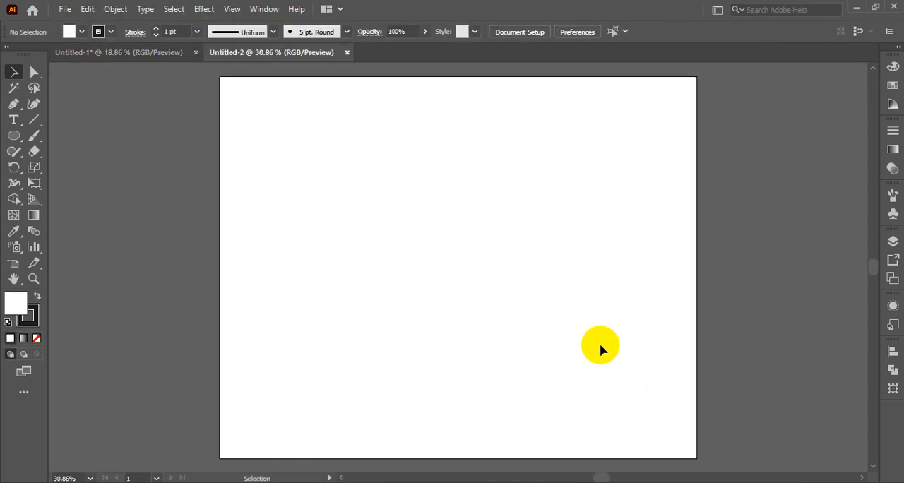
Step: Widen the artboard on both sides to about 2936 px and fit it in the window
click(13, 265)
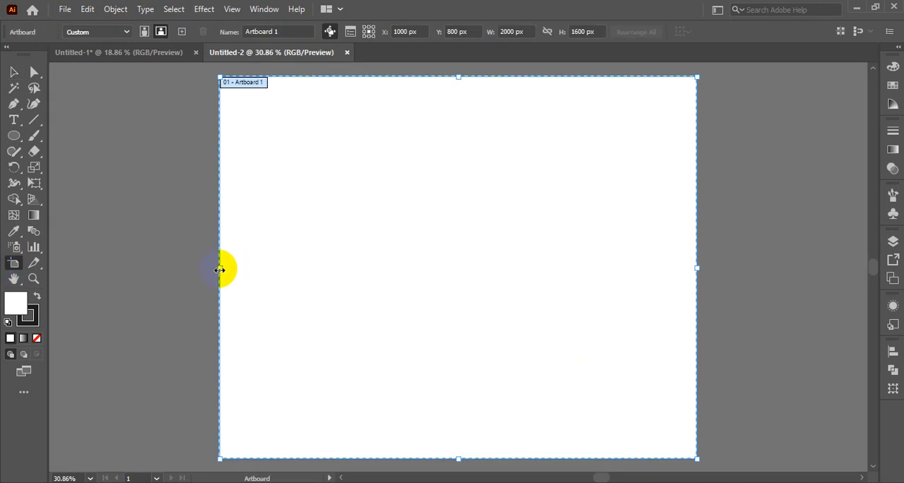
drag(213, 268, 68, 268)
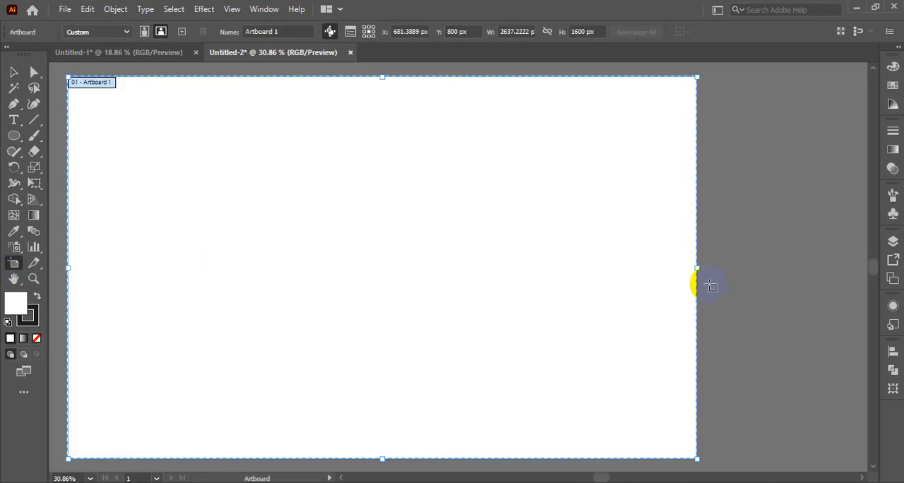
drag(698, 268, 769, 272)
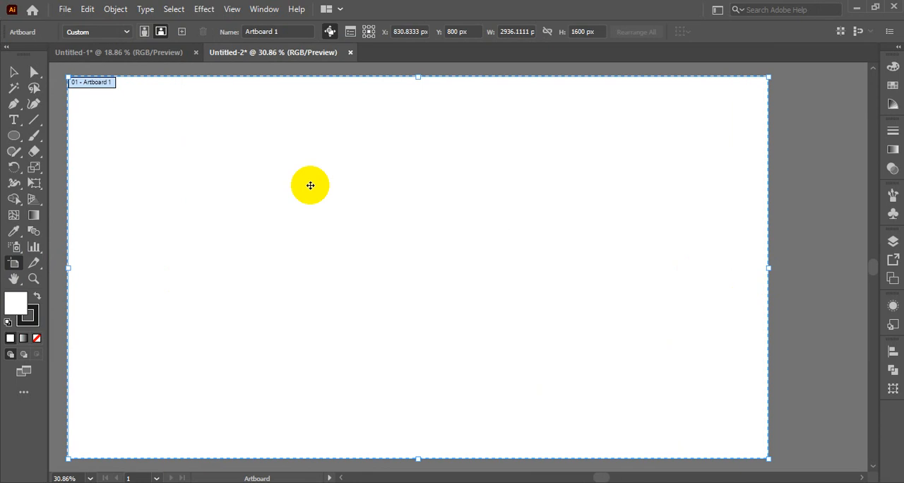
click(12, 74)
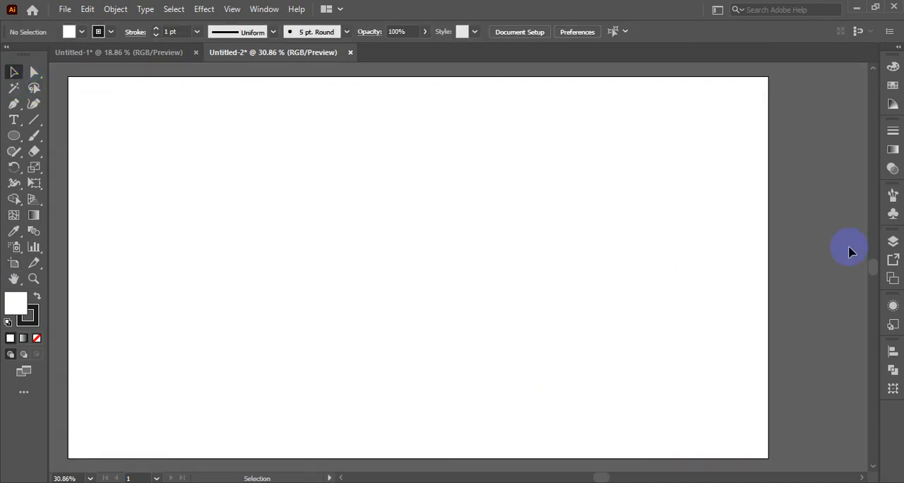
key(ctrl+0)
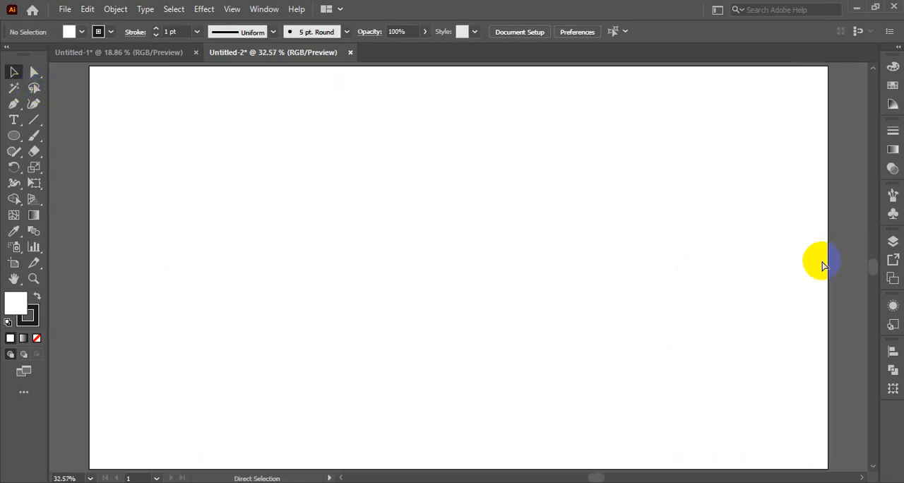
Step: Paste the four colour circles, shrink them to about 102 px wide each and place them in the artboard's upper-left corner
key(ctrl+v)
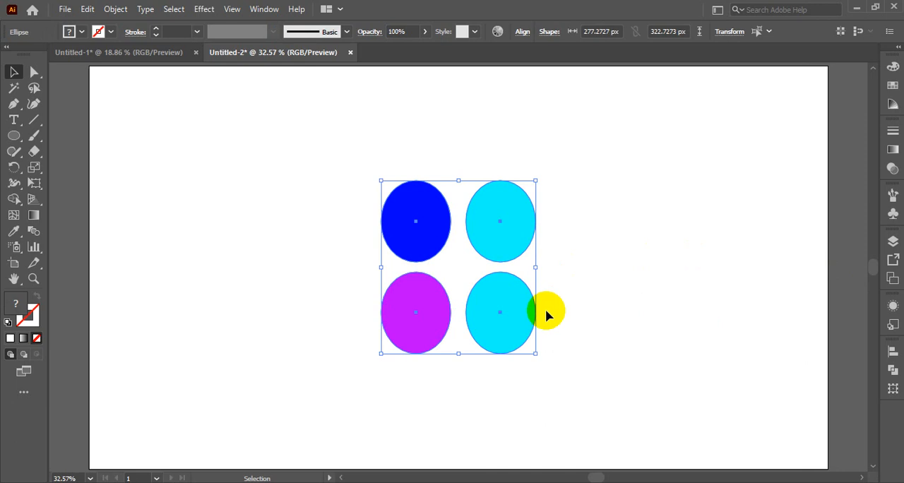
drag(534, 353, 135, 120)
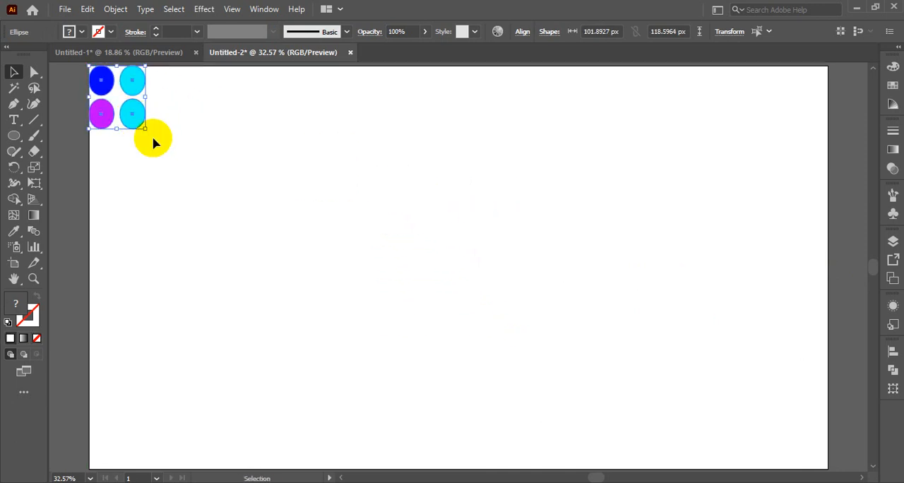
click(94, 213)
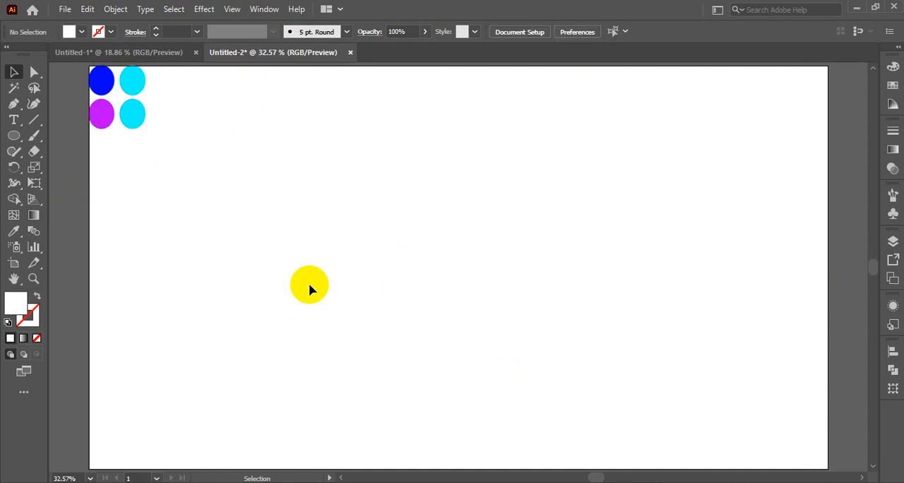
Step: Detach the shape tools as a floating set and draw a large circle in the upper middle of the artboard
click(12, 140)
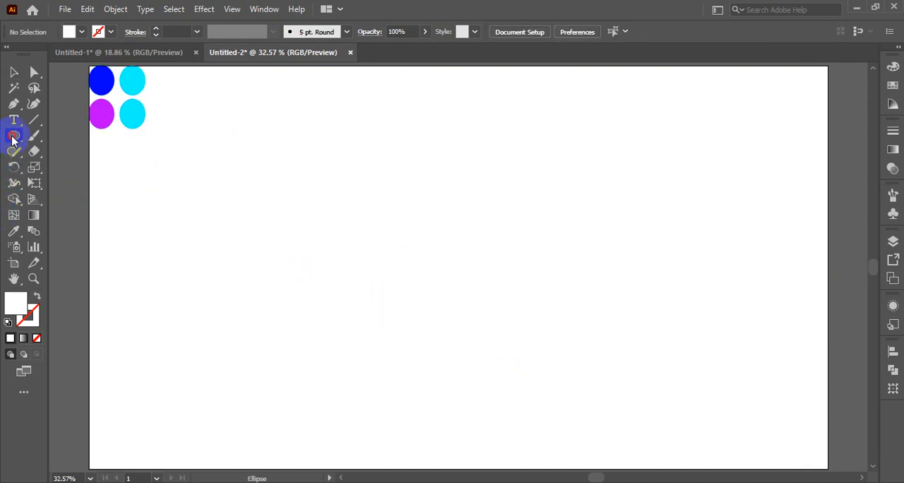
drag(68, 139, 155, 179)
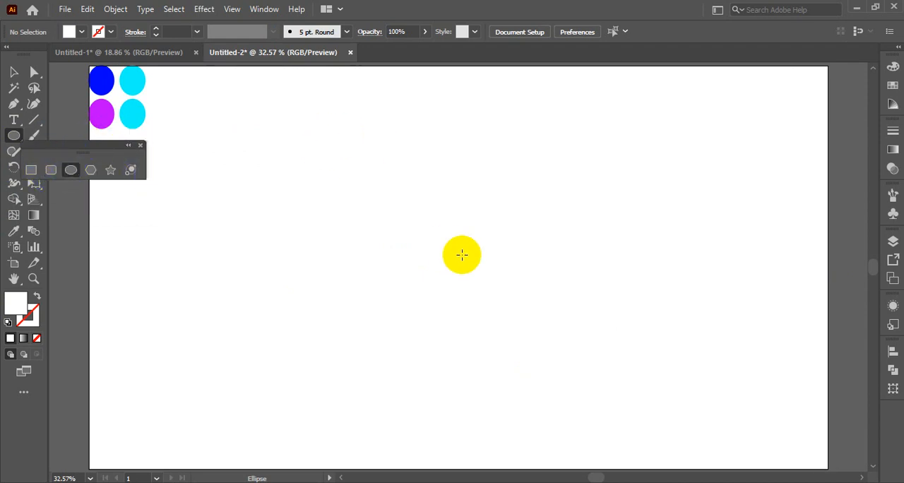
drag(422, 190, 460, 286)
click(11, 76)
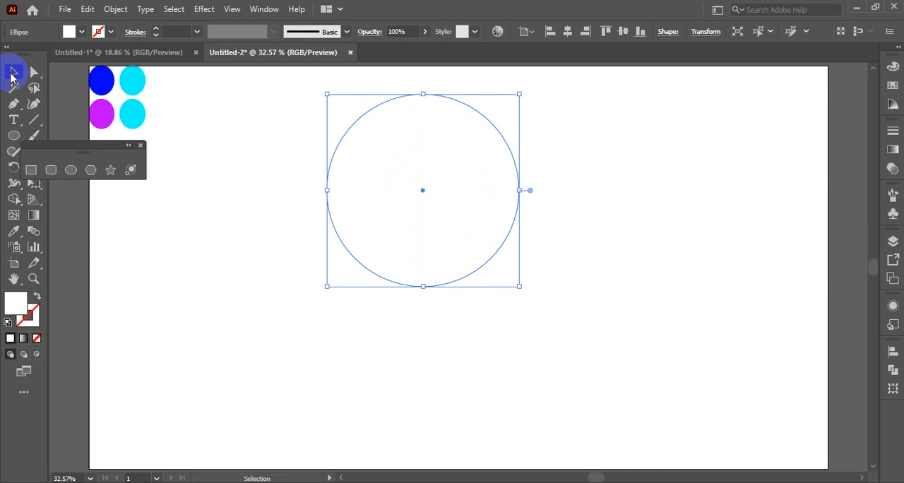
Step: Swap the large circle's fill and stroke, leaving no fill, and set its stroke colour to black
click(37, 297)
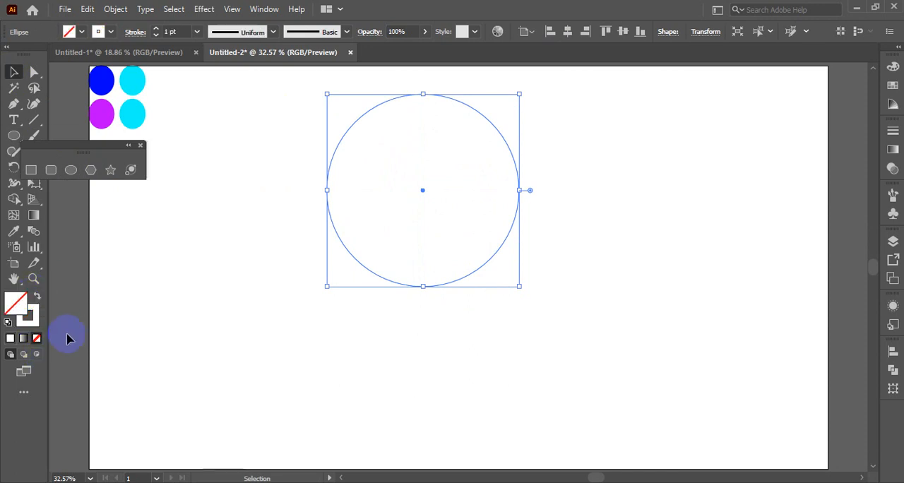
click(554, 266)
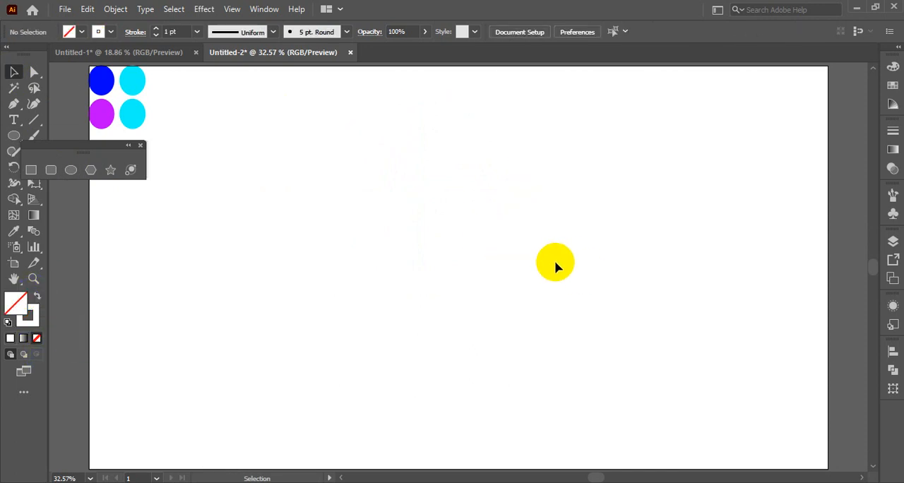
click(504, 241)
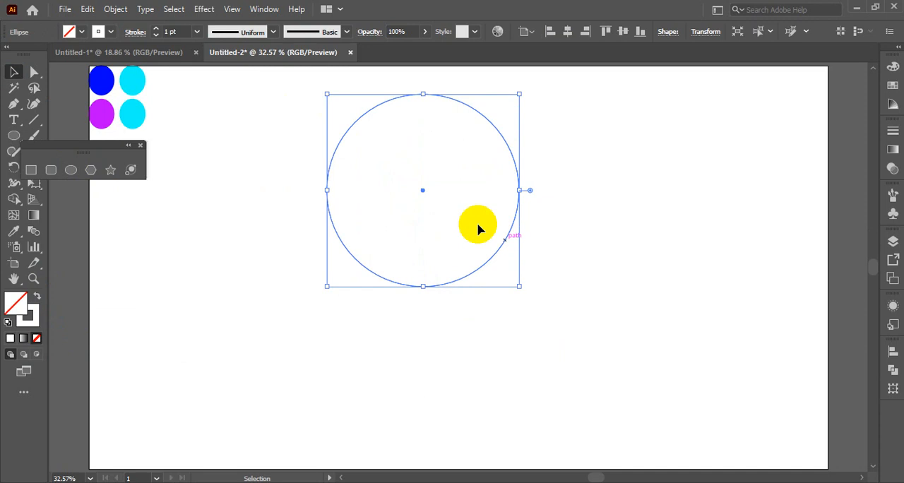
click(110, 35)
click(36, 55)
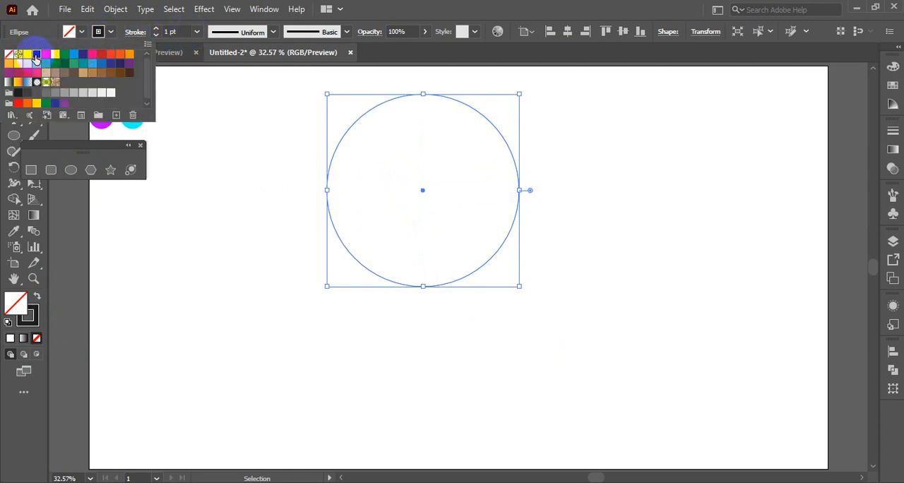
click(638, 279)
click(632, 276)
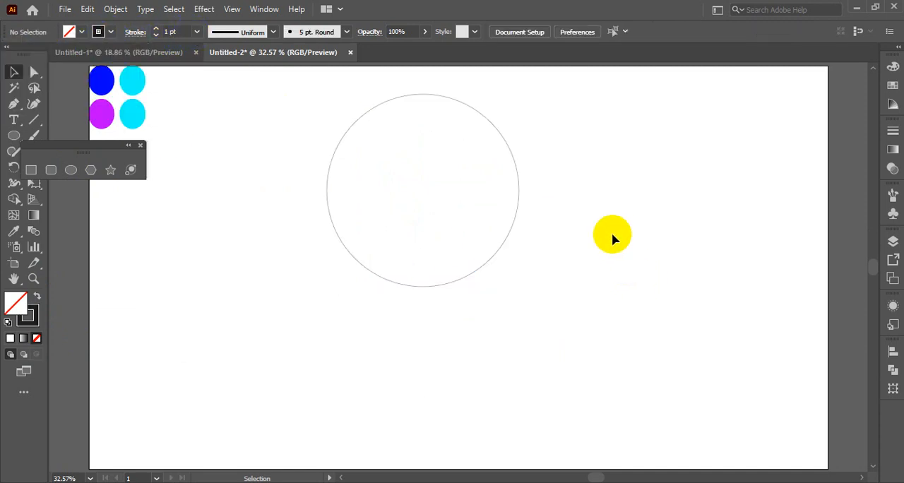
Step: Set the large circle's stroke weight to 2 pt
drag(312, 125, 452, 306)
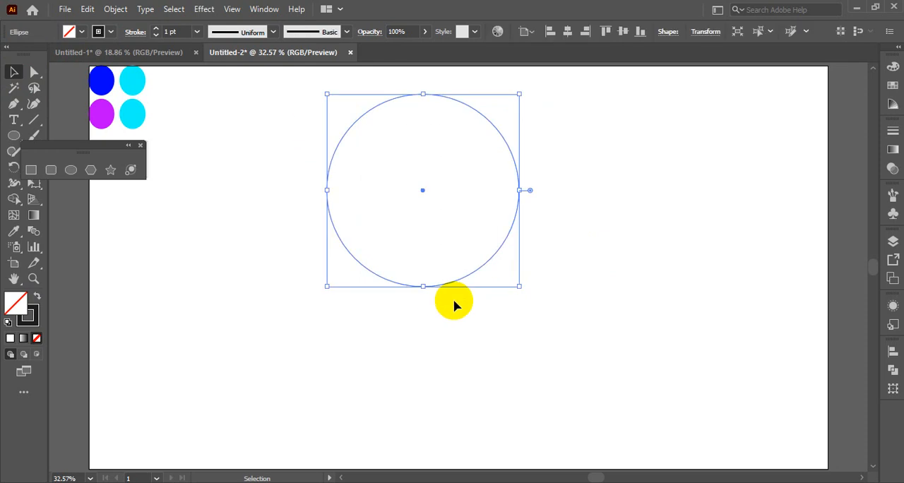
click(196, 33)
click(208, 105)
click(632, 277)
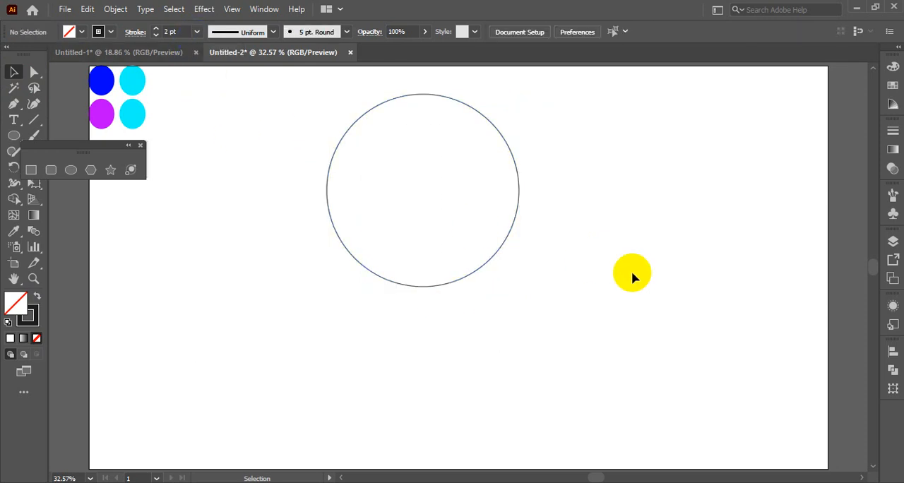
Step: Duplicate the large circle and scale the copy down about its shared centre to roughly half the diameter
click(404, 98)
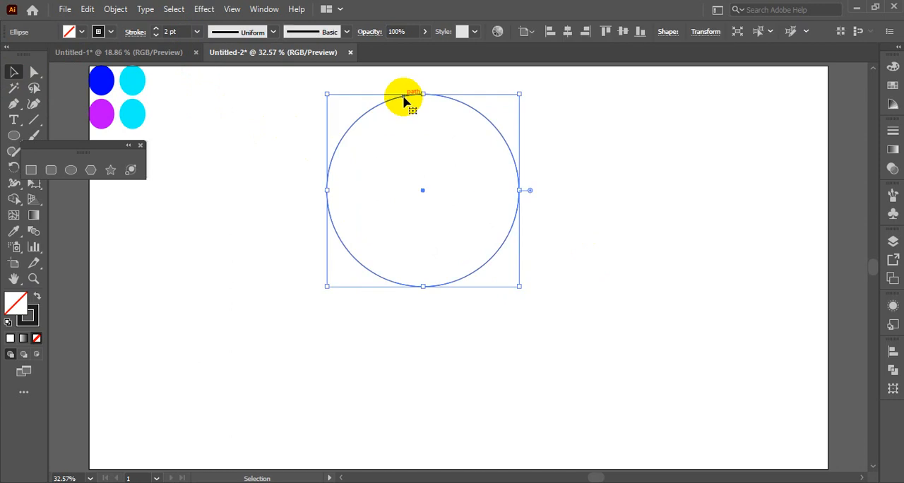
key(a)
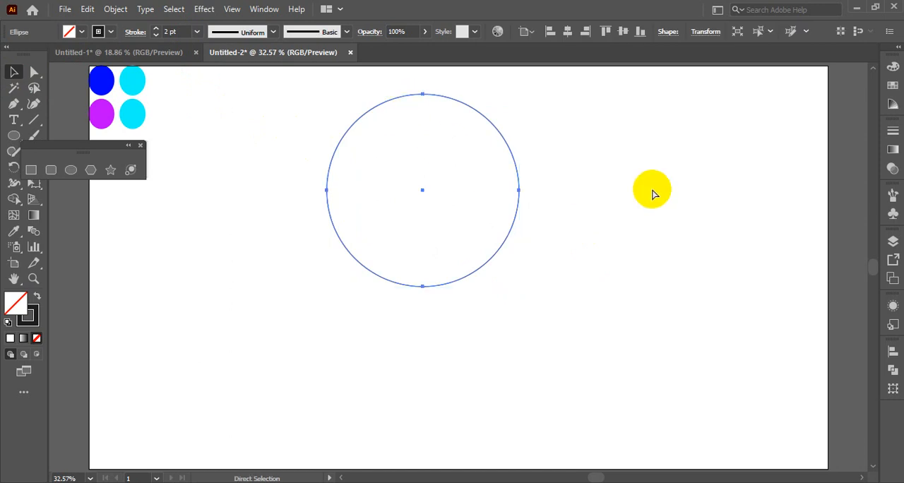
key(v)
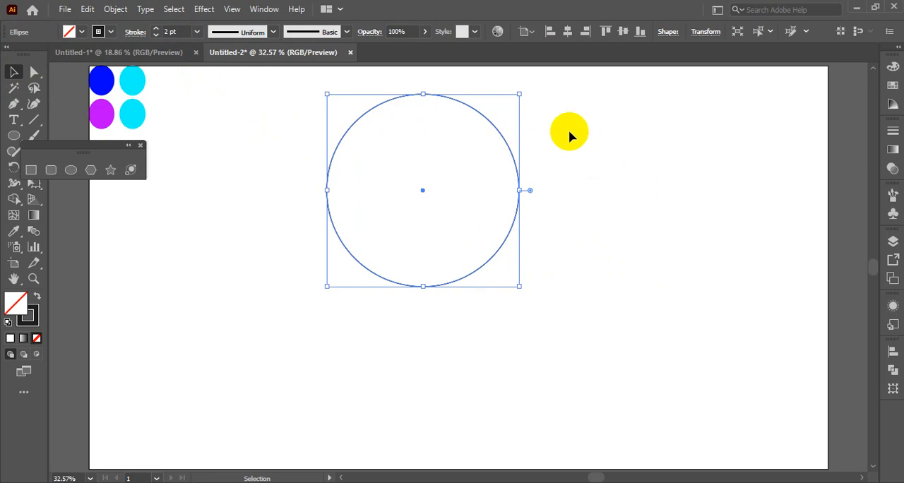
drag(519, 93, 492, 146)
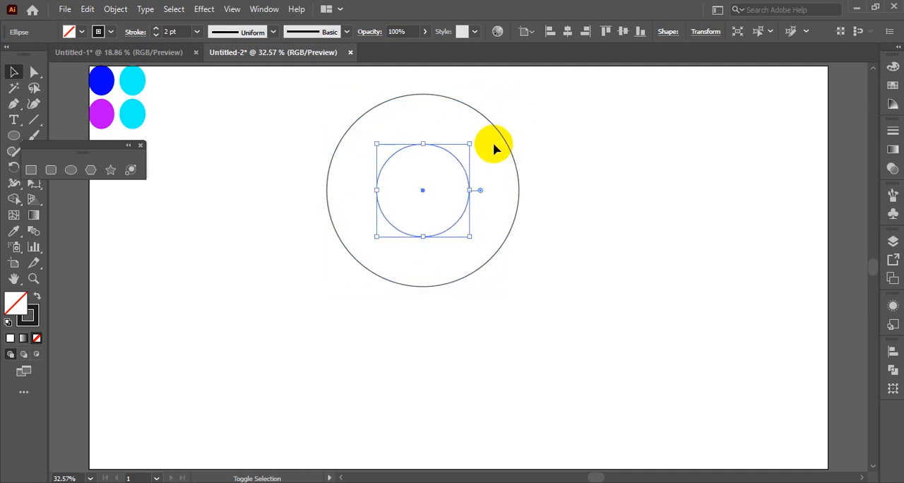
click(578, 178)
Step: Make two proportionally enlarged copies of the small circle, one reaching the outer circle's top edge and the other its bottom edge
click(458, 166)
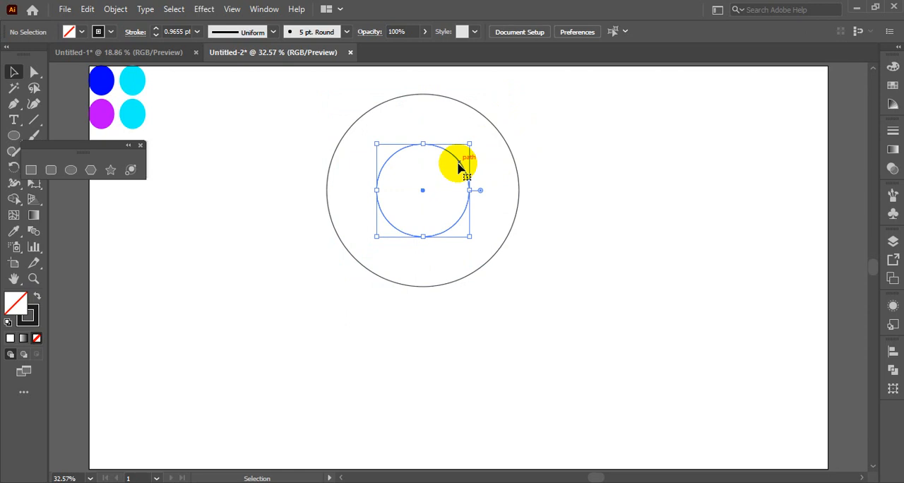
key(ctrl)
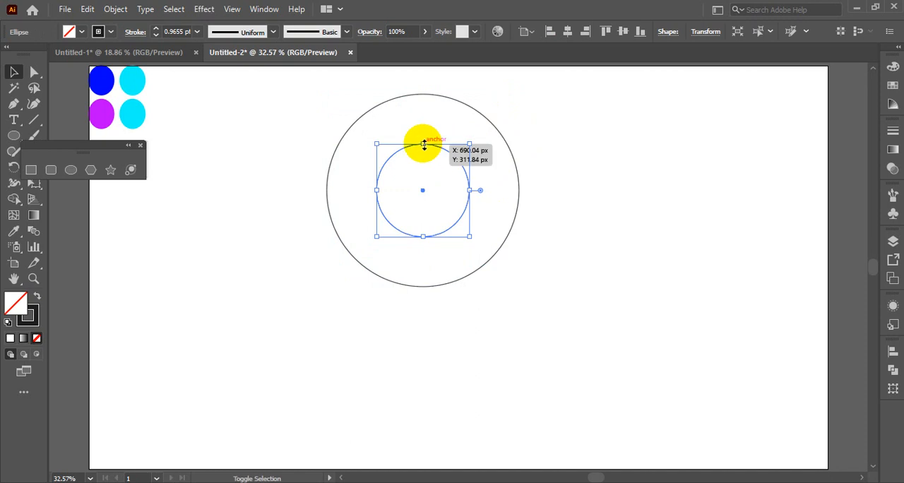
drag(424, 145, 422, 94)
click(581, 198)
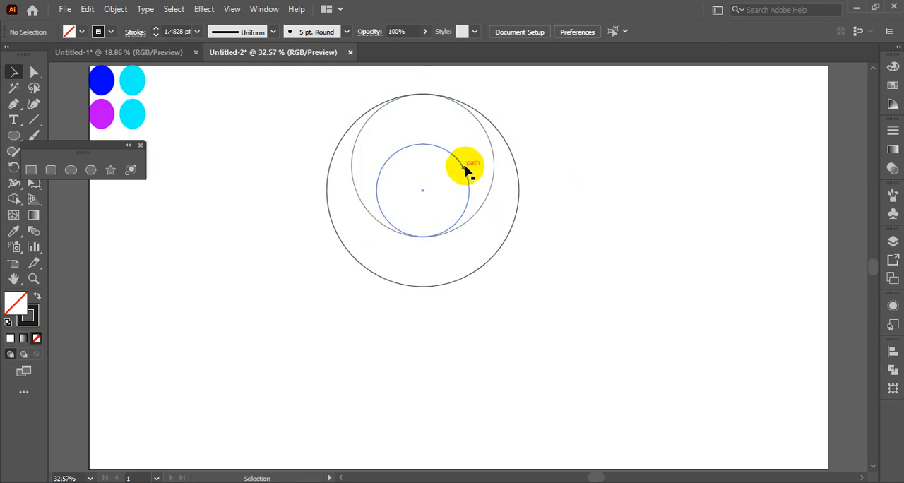
click(465, 168)
click(467, 177)
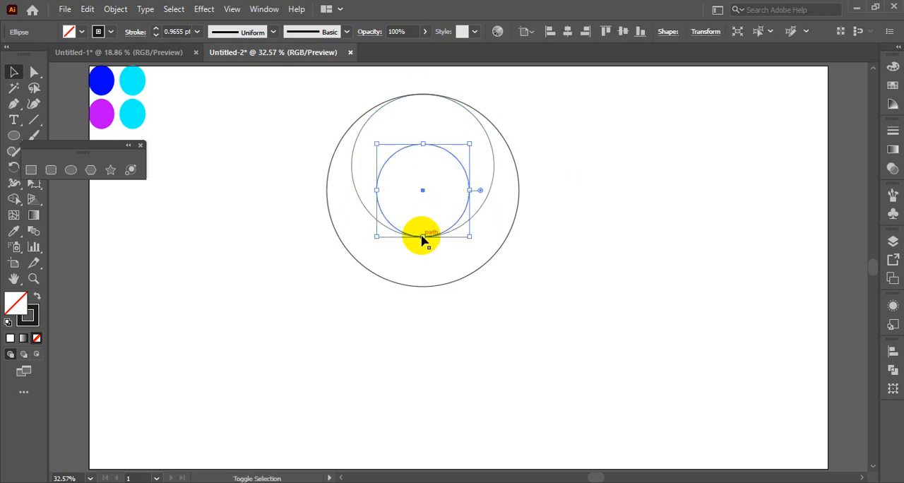
drag(422, 237, 421, 288)
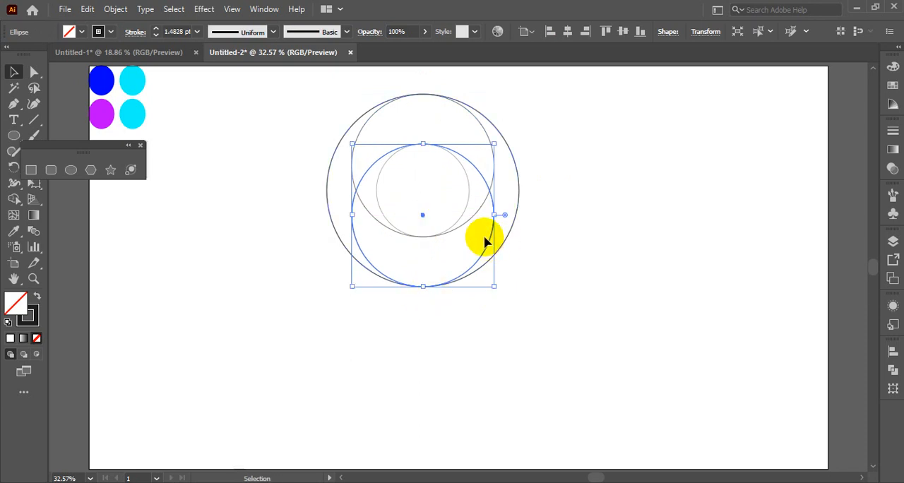
Step: Copy the small inner circle in place and enlarge the copy proportionally until its left side touches the outer circle
click(469, 200)
key(ctrl+c)
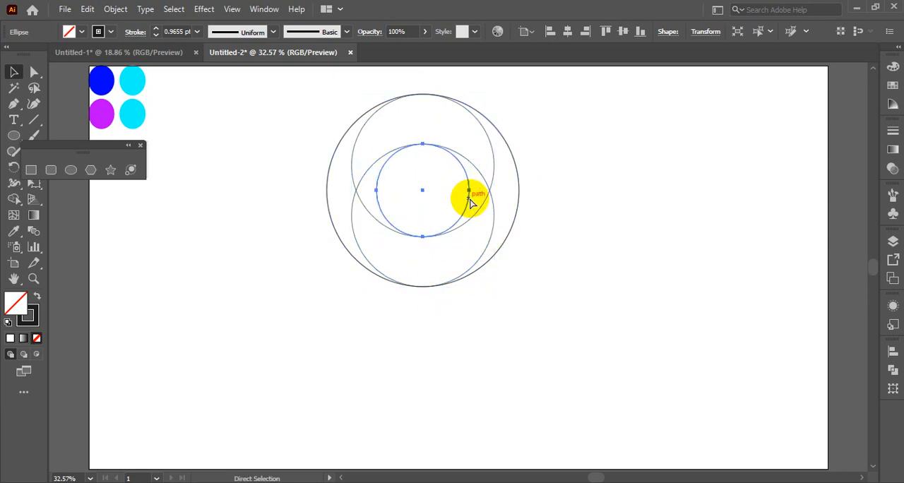
key(ctrl+f)
drag(376, 190, 323, 192)
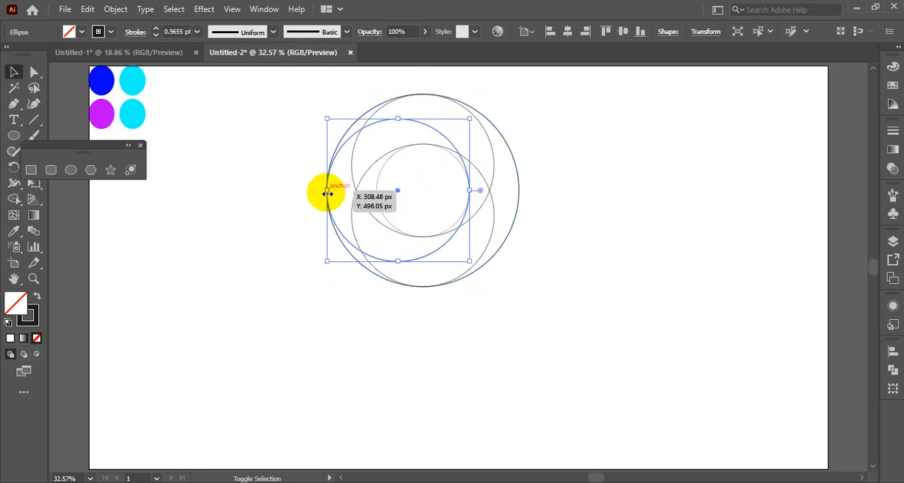
click(279, 148)
drag(289, 89, 548, 317)
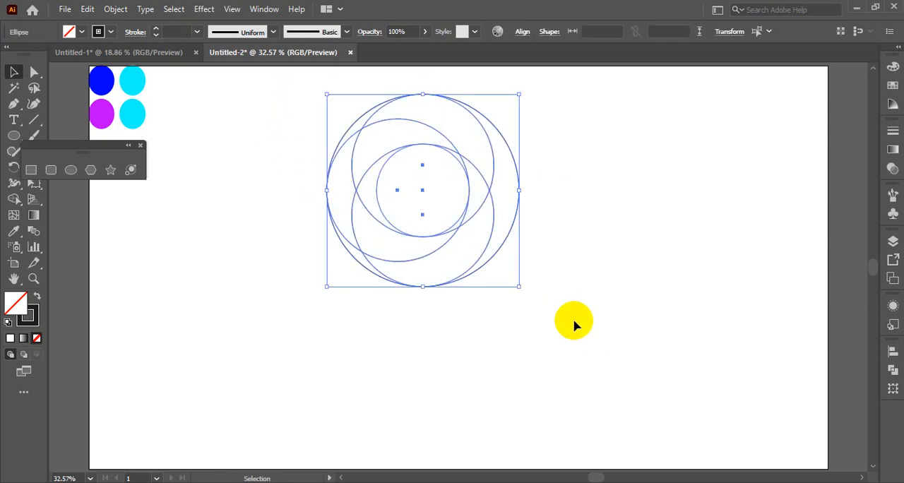
click(13, 201)
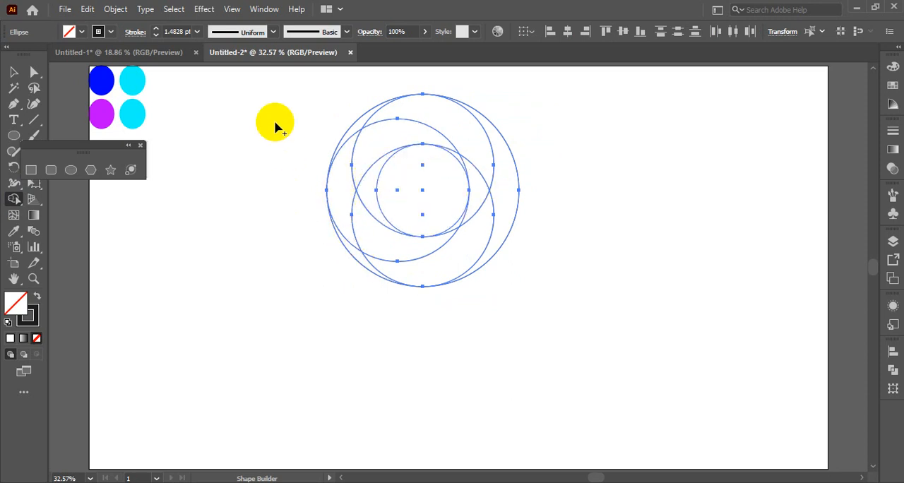
click(14, 72)
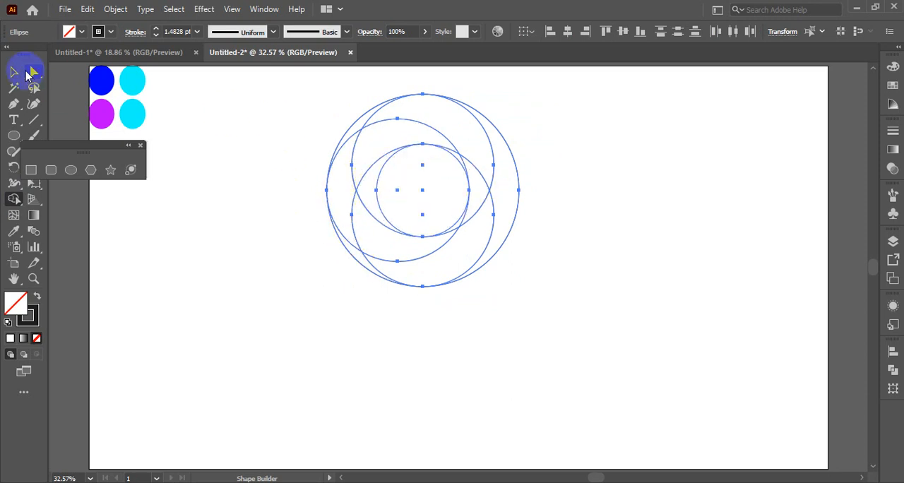
click(245, 179)
Step: Duplicate the whole circle set straight down, overlapping the original by the ring's thickness, and reflect the copy across the vertical axis
drag(301, 93, 583, 339)
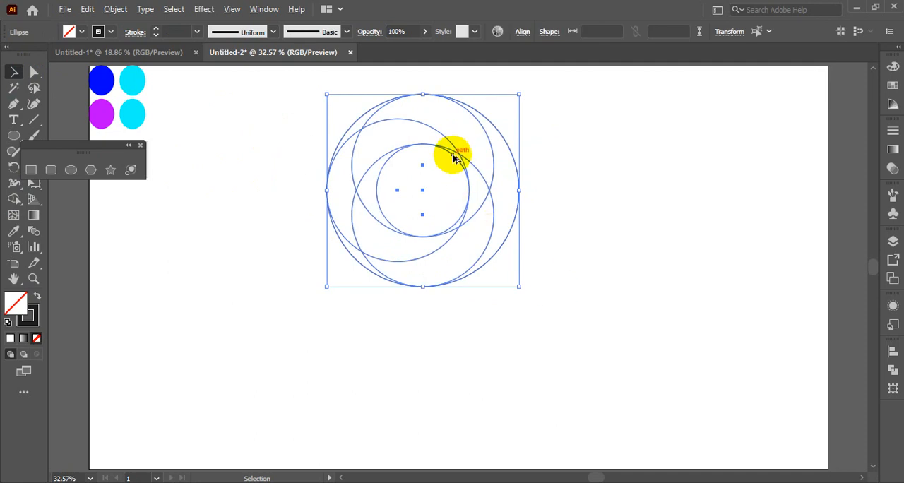
drag(452, 154, 448, 294)
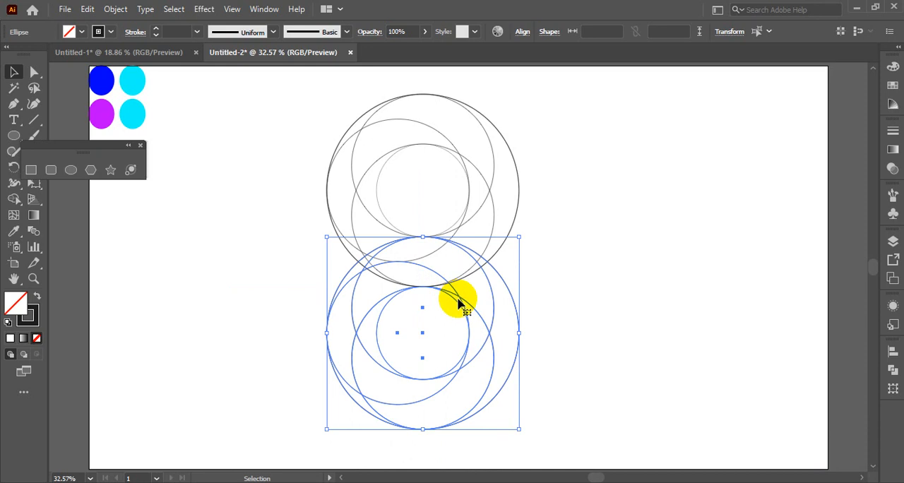
right_click(473, 318)
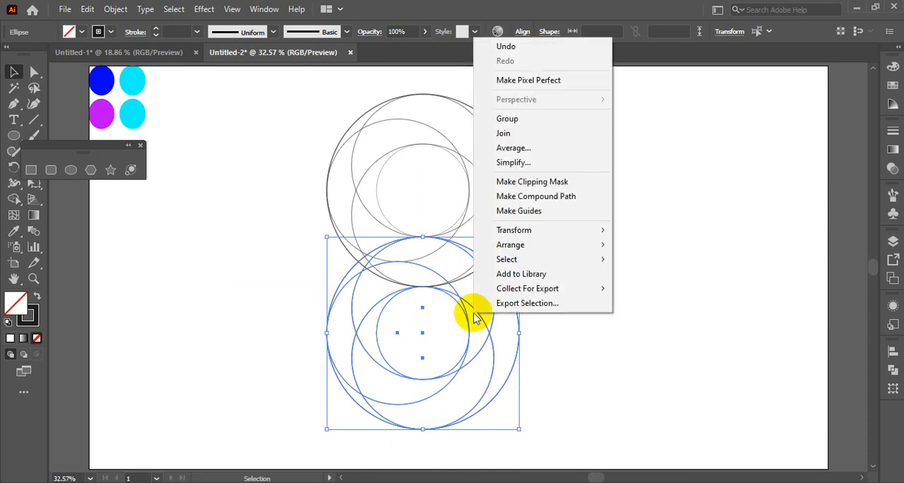
mouse_move(542, 237)
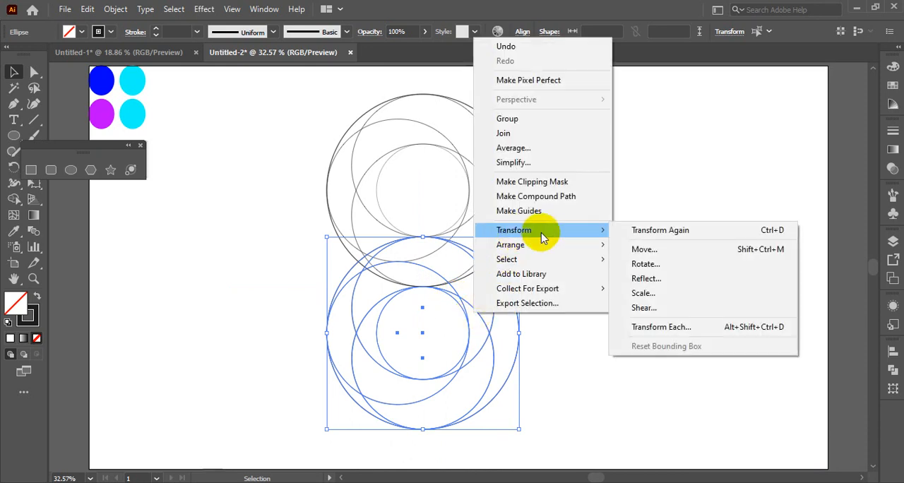
click(647, 280)
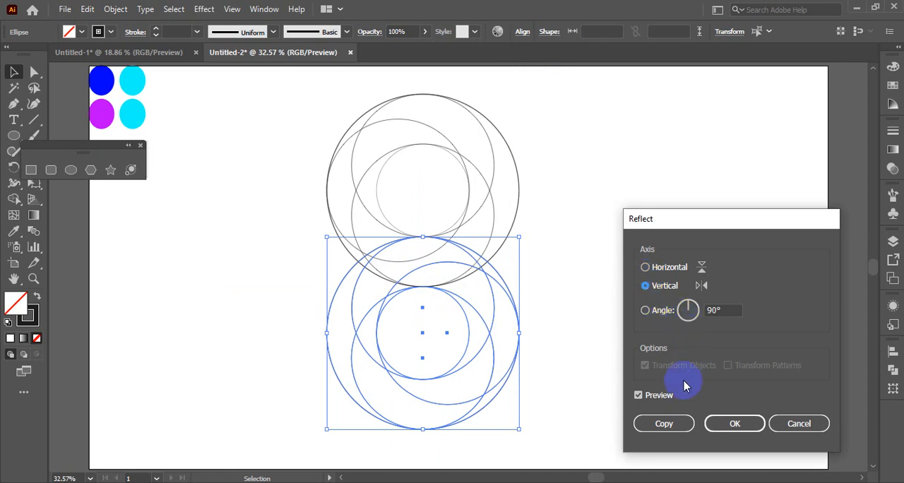
click(735, 423)
click(602, 303)
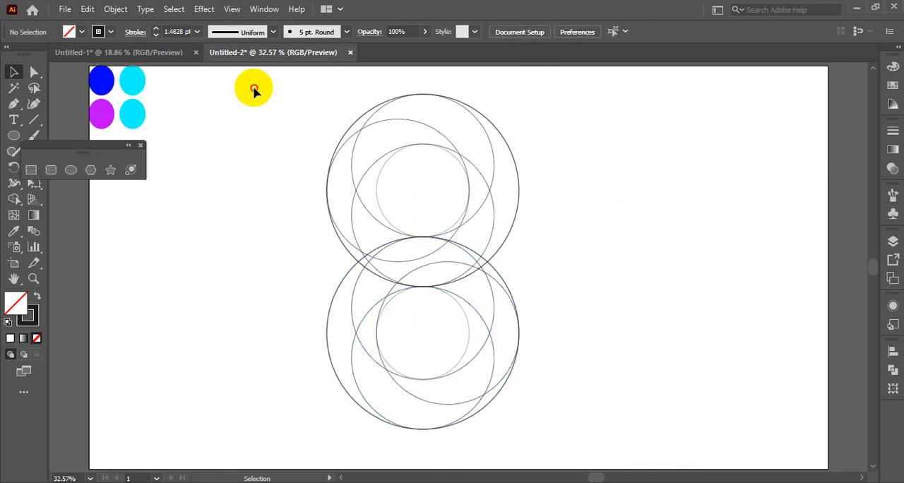
Step: Select both circle sets and use Shape Builder on the upper loop's centre, merging its inner and left-side regions into curved ribbon segments
drag(255, 90, 625, 428)
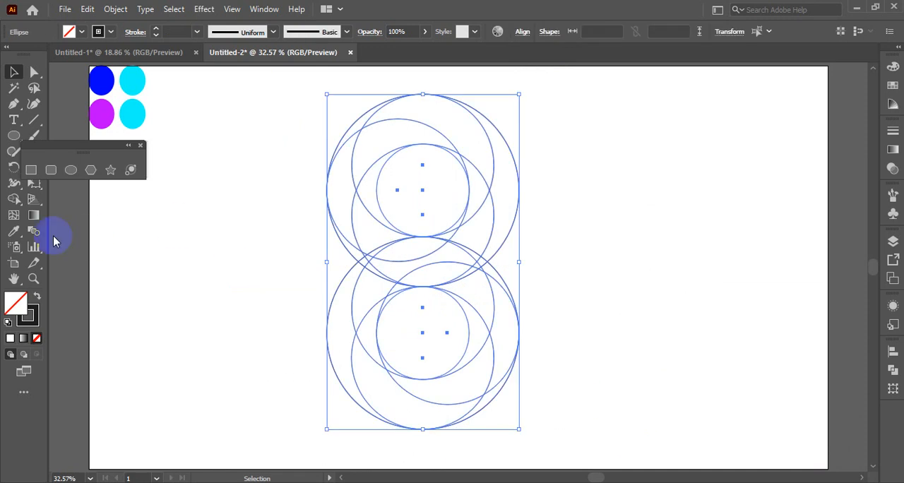
click(13, 200)
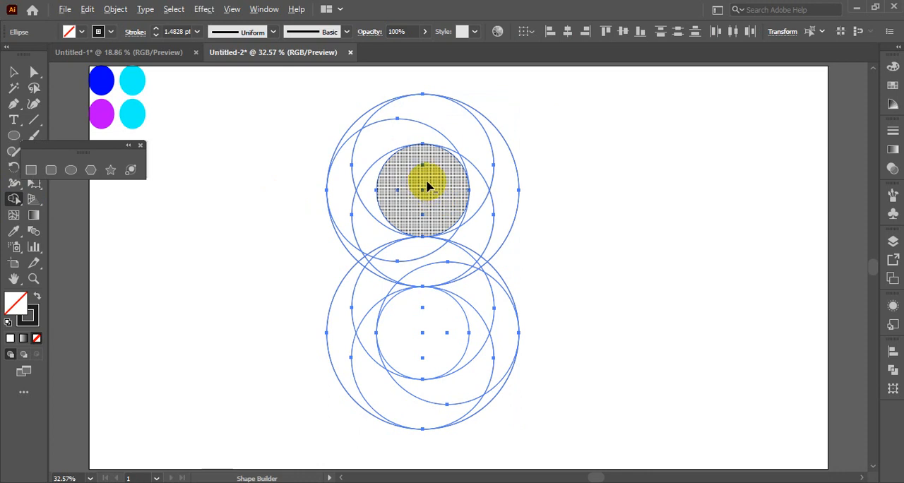
drag(428, 185, 431, 202)
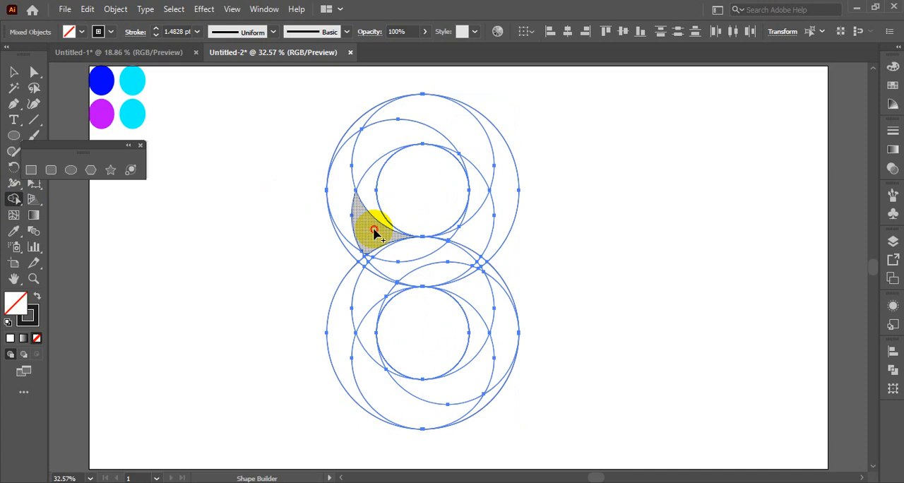
drag(374, 229, 368, 196)
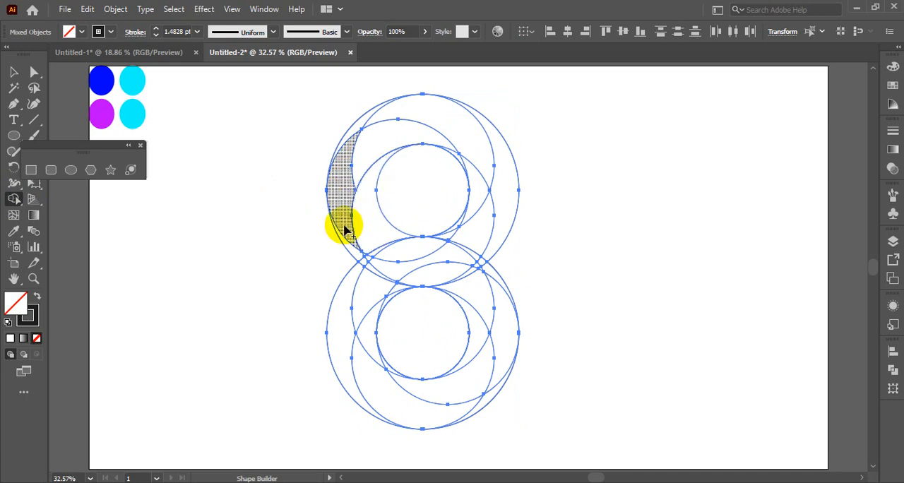
mouse_move(351, 253)
mouse_down()
mouse_move(343, 165)
mouse_move(356, 147)
mouse_move(383, 141)
mouse_move(365, 119)
mouse_move(429, 112)
mouse_move(467, 145)
mouse_move(475, 186)
mouse_up()
Step: Merge the regions of the S-shaped band running from the upper loop's right side to the lower loop's left, including slivers at the crossing
mouse_move(493, 155)
mouse_down()
mouse_move(500, 181)
mouse_move(475, 243)
mouse_move(375, 287)
mouse_move(343, 317)
mouse_up()
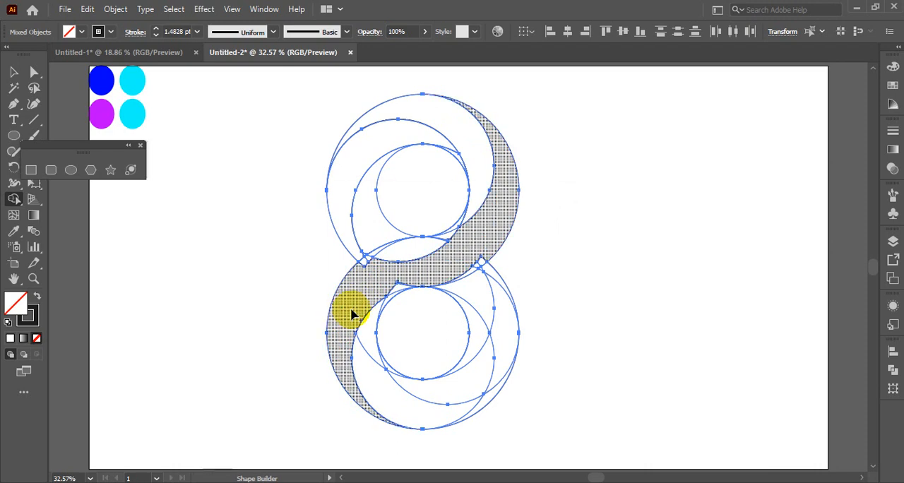
mouse_move(460, 238)
mouse_down()
mouse_move(363, 265)
mouse_move(388, 254)
mouse_move(368, 261)
mouse_up()
click(364, 262)
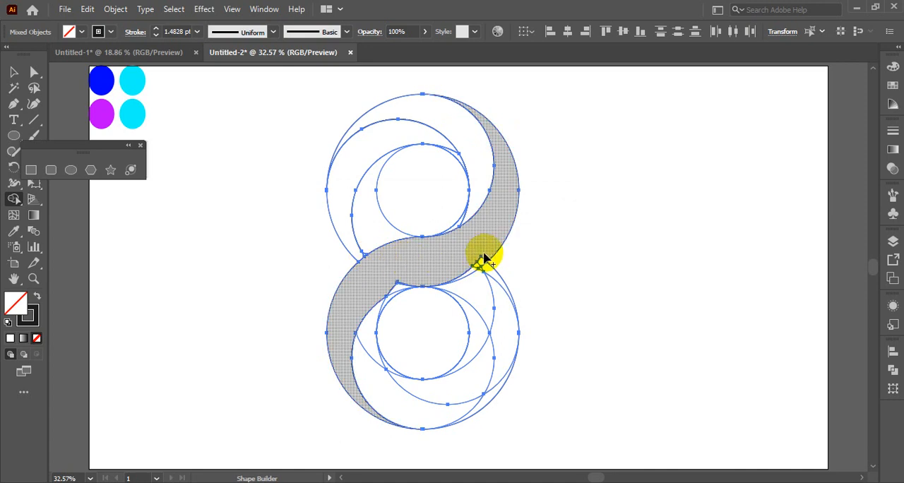
mouse_move(483, 258)
mouse_down()
mouse_move(422, 275)
mouse_move(405, 261)
mouse_up()
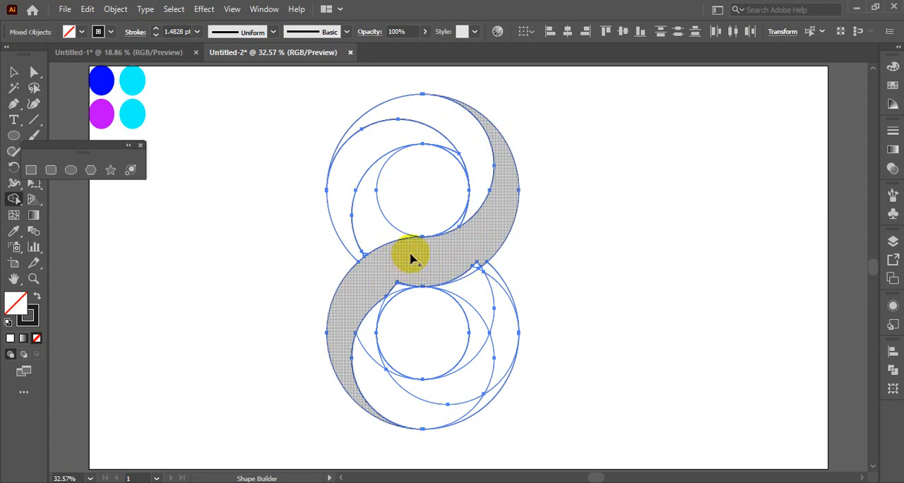
drag(403, 287, 390, 290)
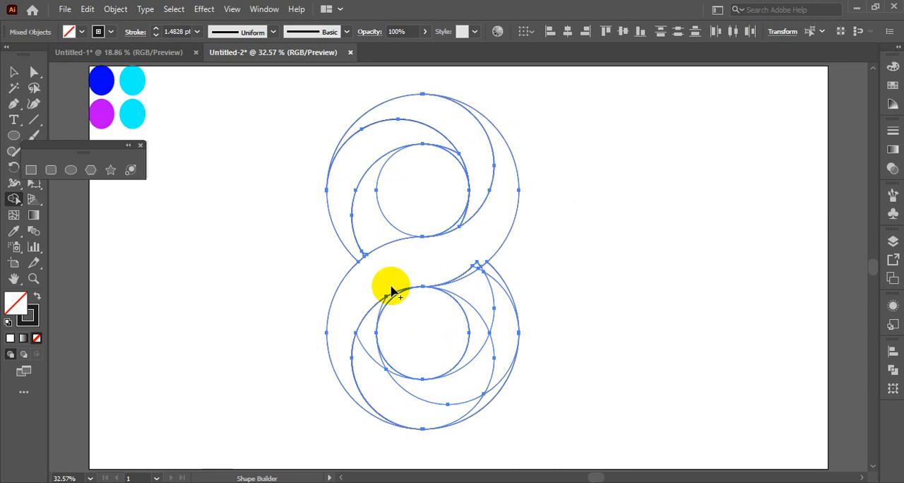
Step: Merge the lower loop's inner and right-side regions into curved ribbon segments, absorbing the small slivers at the right-hand joint
drag(473, 300, 476, 326)
mouse_move(493, 280)
mouse_down()
mouse_move(496, 347)
mouse_move(466, 377)
mouse_move(477, 401)
mouse_move(461, 410)
mouse_move(444, 412)
mouse_move(365, 376)
mouse_move(374, 347)
mouse_up()
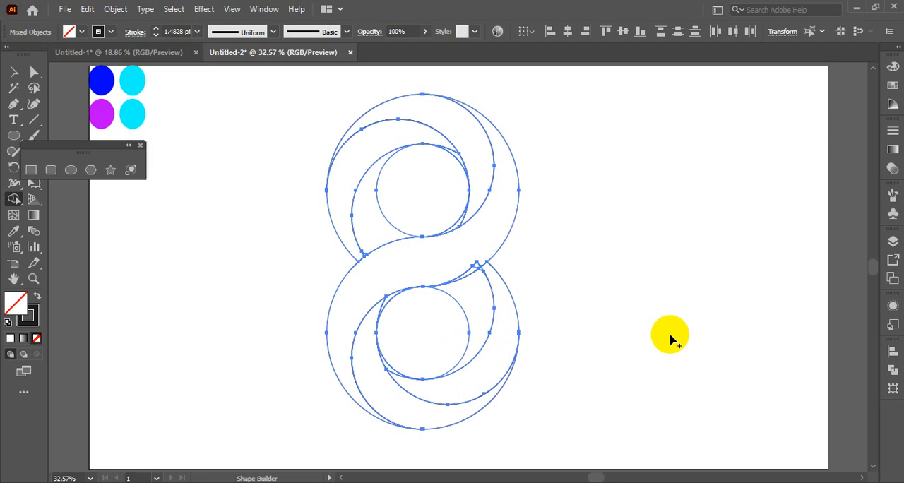
key(v)
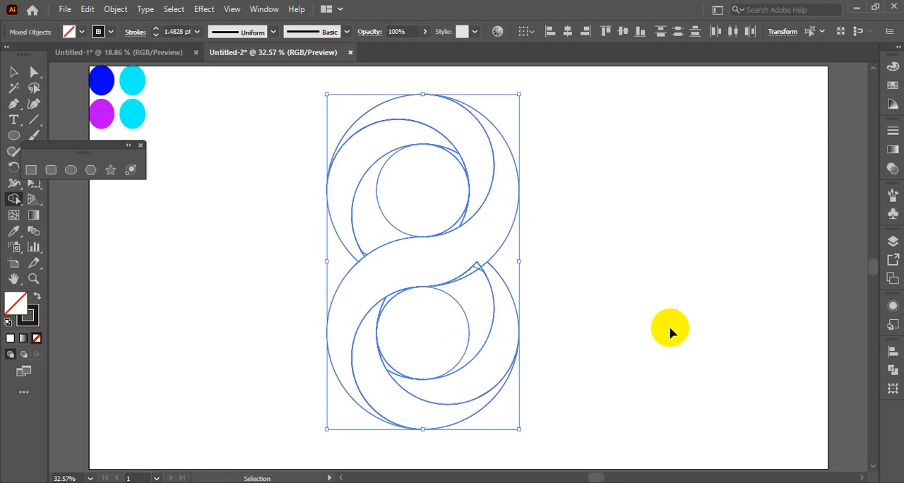
key(shift+m)
scroll(547, 288, up, 3)
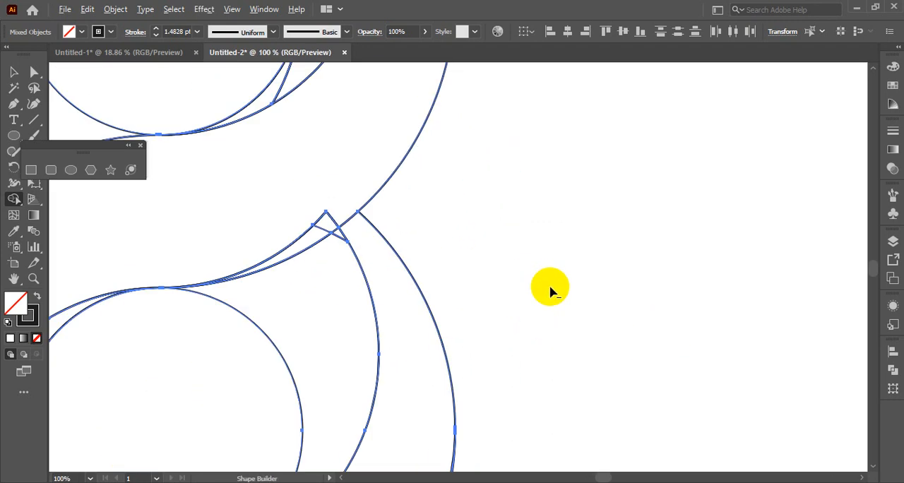
scroll(550, 288, up, 1)
mouse_move(394, 261)
mouse_down()
mouse_move(421, 270)
mouse_move(816, 216)
mouse_up()
drag(653, 127, 616, 164)
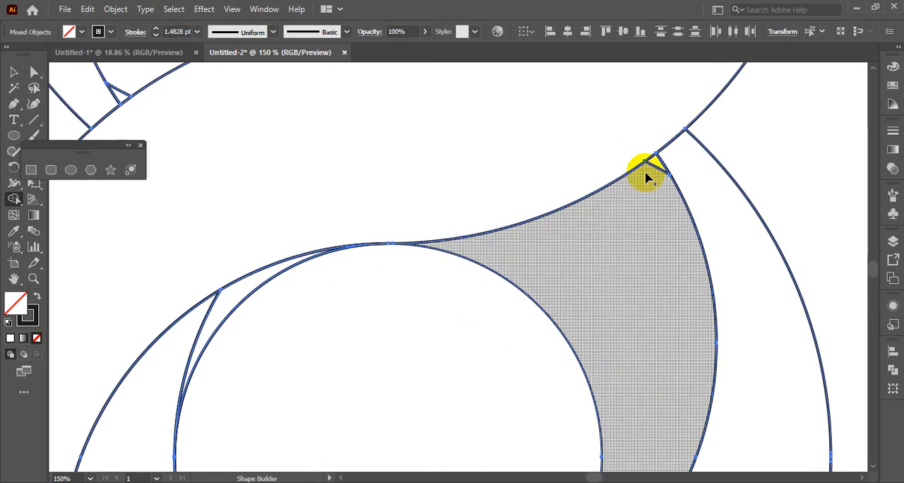
Step: Merge the thin slivers along the left side of the lower loop's inner circle into their adjoining ribbon segments
scroll(631, 233, down, 3)
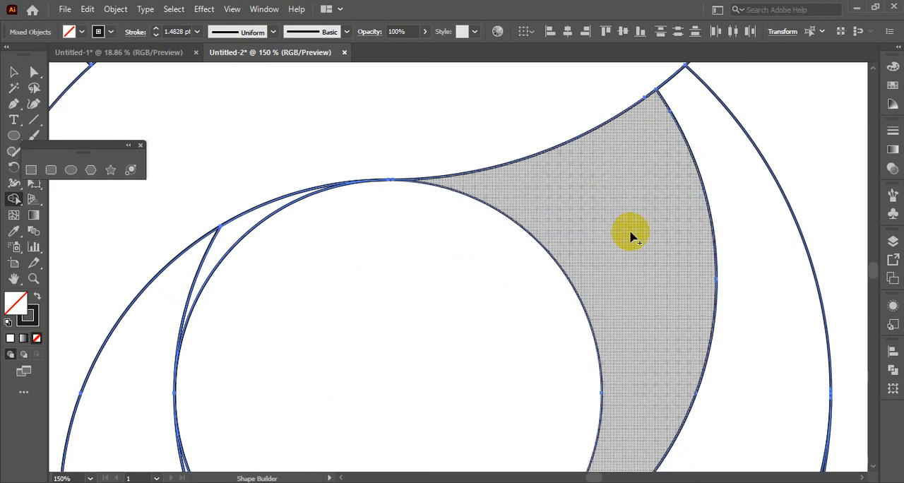
scroll(202, 207, down, 5)
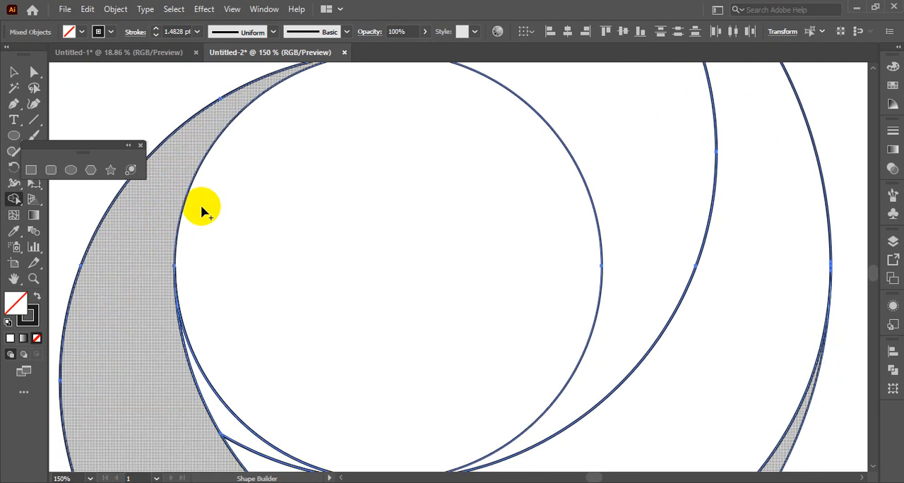
scroll(210, 352, down, 2)
drag(241, 313, 260, 331)
scroll(544, 369, up, 7)
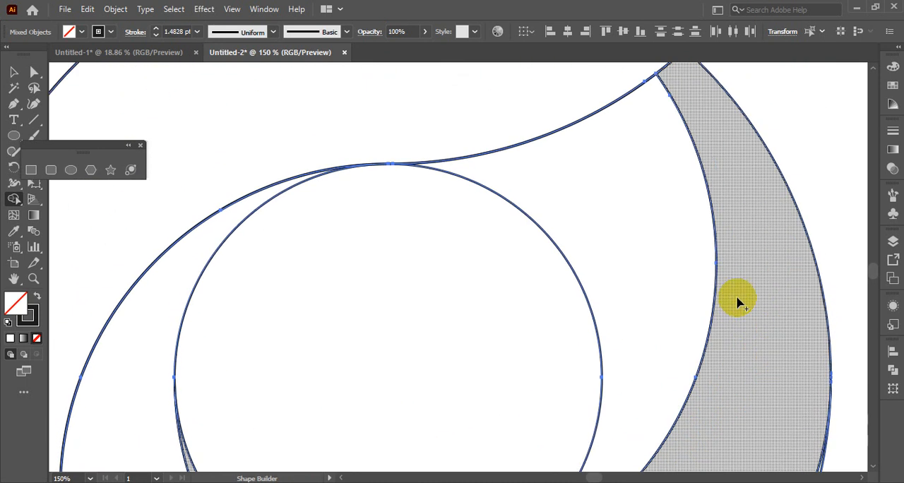
Step: Merge the small triangular sliver at the upper loop's lower-left joint into the adjoining inner ribbon segment
scroll(738, 300, down, 2)
scroll(494, 357, down, 10)
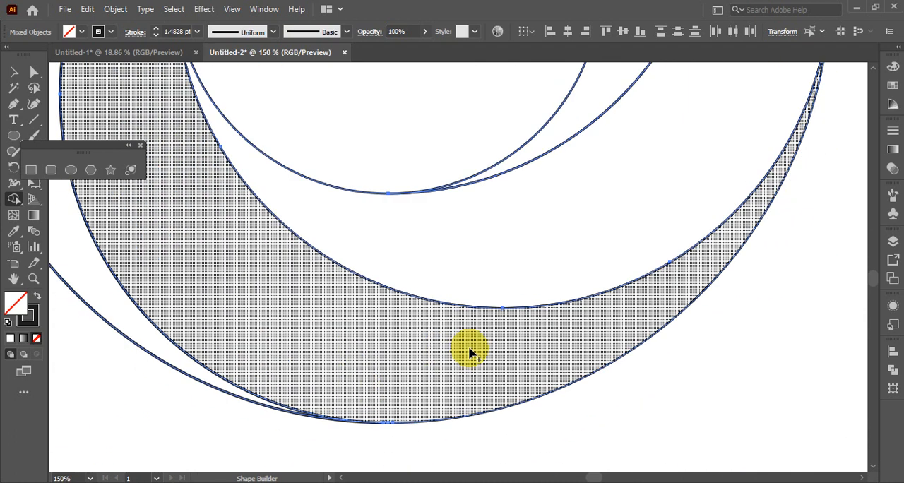
drag(281, 250, 621, 466)
mouse_move(664, 145)
mouse_down()
mouse_move(582, 466)
mouse_move(586, 476)
mouse_up()
drag(523, 210, 530, 336)
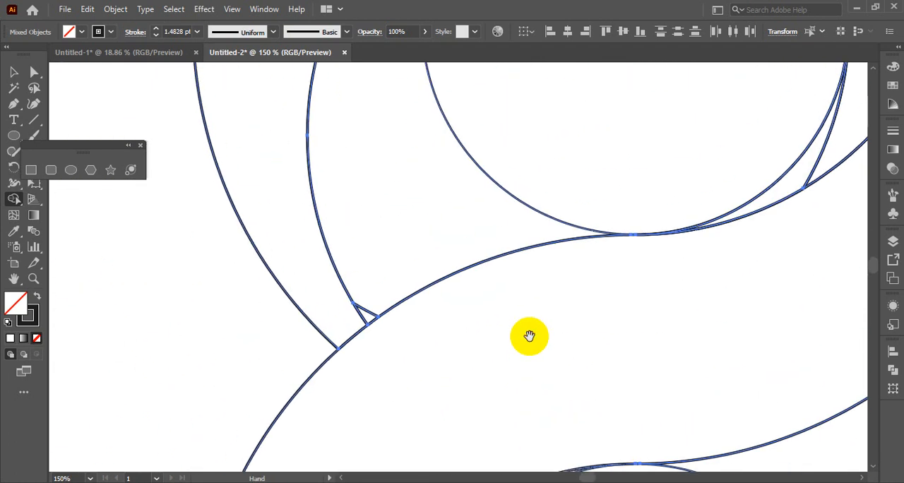
click(360, 308)
scroll(424, 283, up, 2)
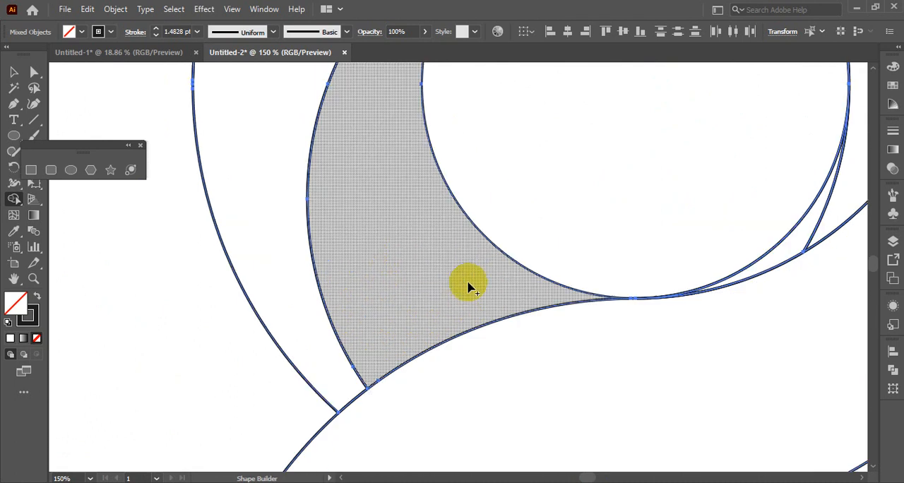
Step: Merge the remaining slivers along the right side of the upper loop's inner circle into their ribbon segment and leave Shape Builder
drag(831, 212, 815, 243)
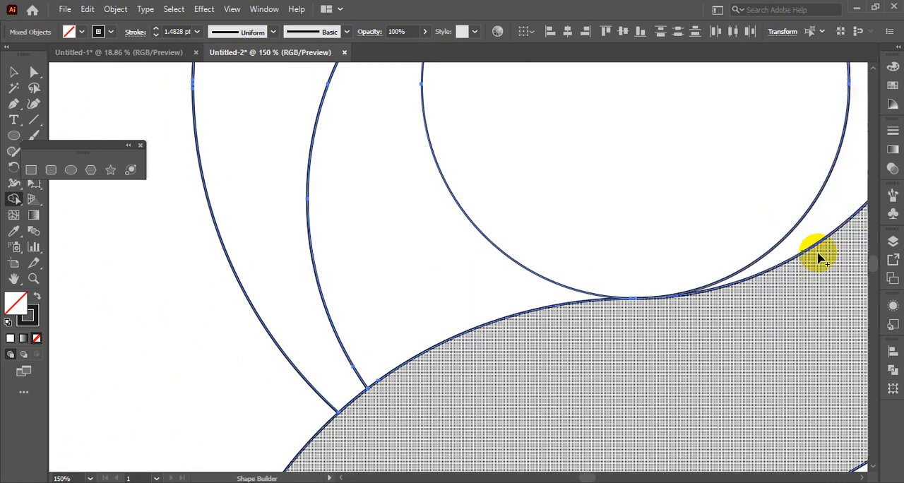
mouse_move(769, 183)
mouse_down()
mouse_move(763, 222)
mouse_move(666, 452)
mouse_up()
drag(640, 172, 675, 212)
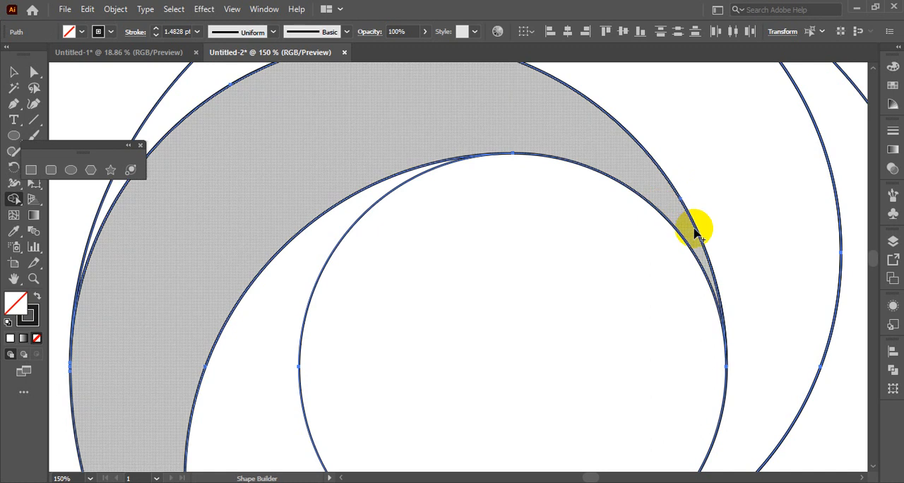
scroll(706, 240, up, 3)
scroll(729, 245, up, 2)
scroll(730, 240, down, 7)
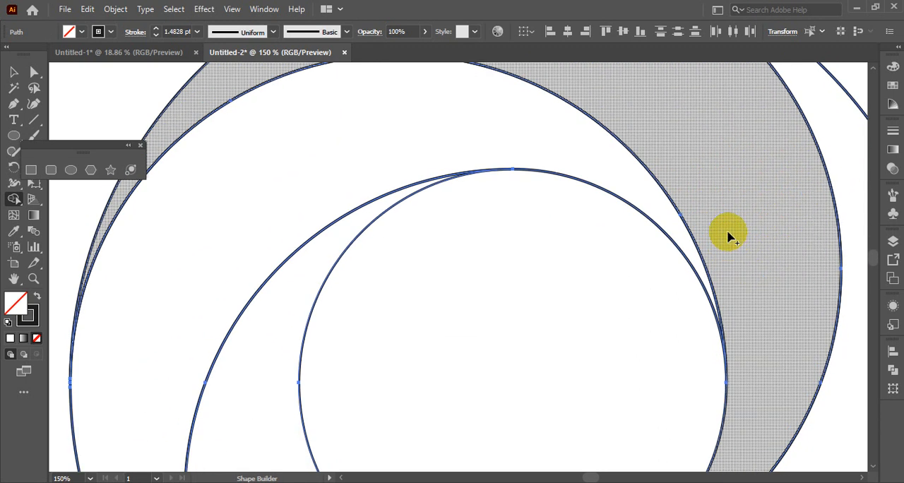
key(ctrl+0)
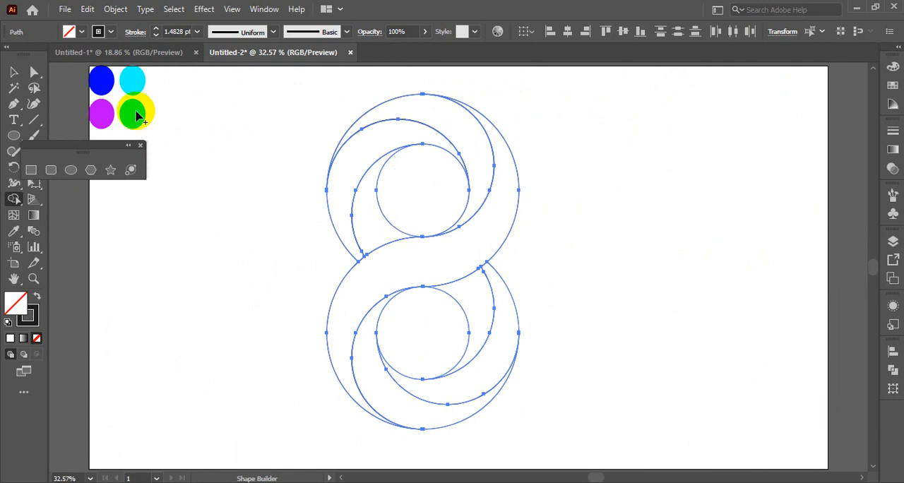
click(13, 71)
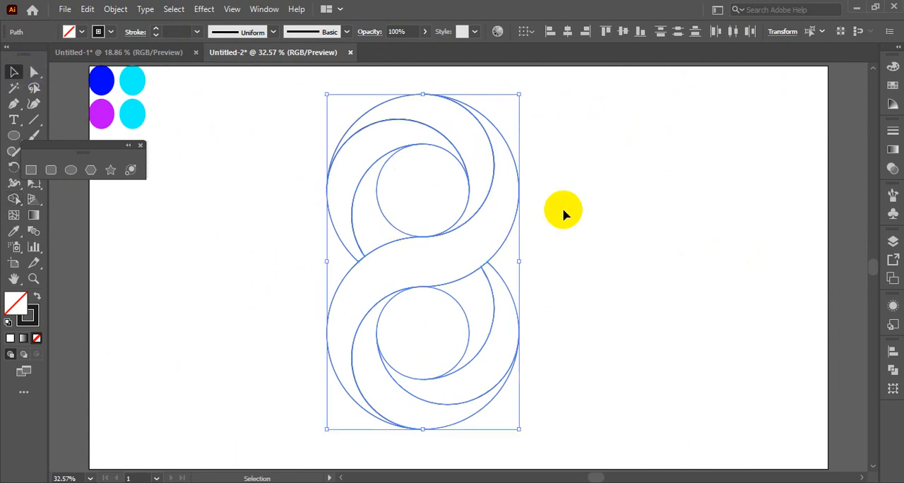
Step: Try aligning the strokes of all figure 8 shapes to the inside, and return them to centre alignment
click(892, 132)
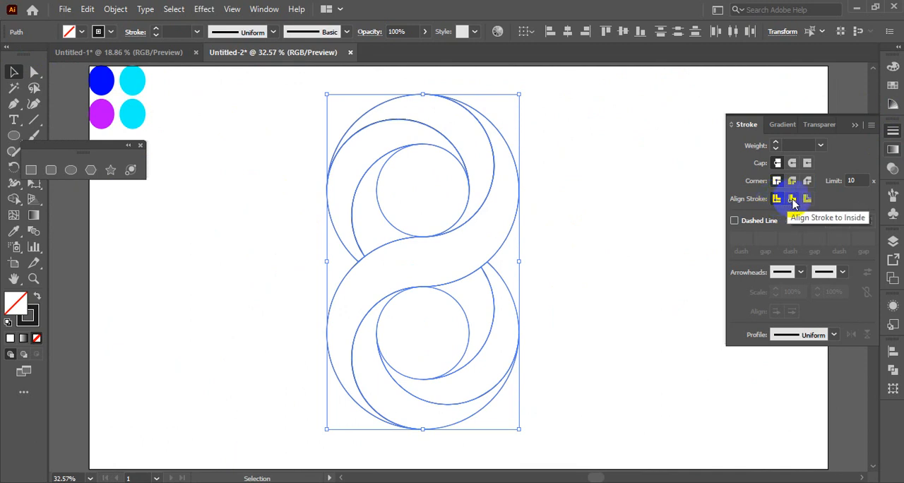
click(792, 199)
click(776, 199)
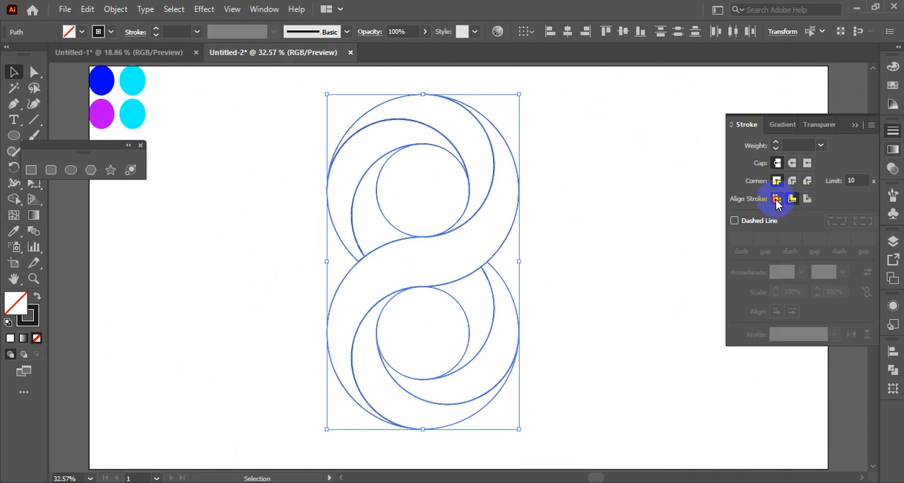
click(642, 202)
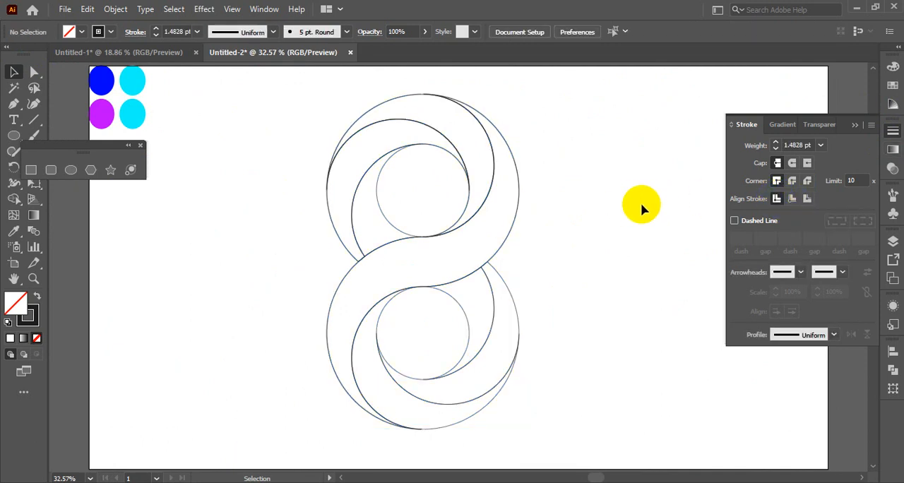
drag(296, 91, 538, 433)
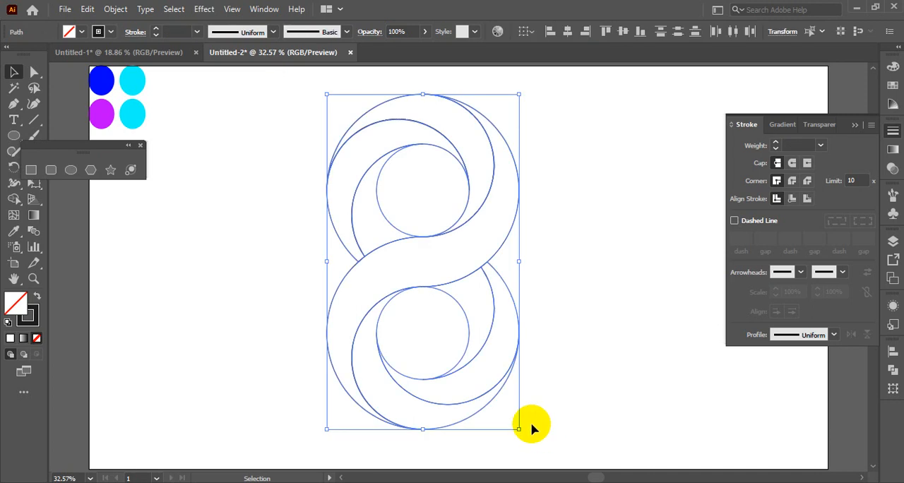
click(547, 286)
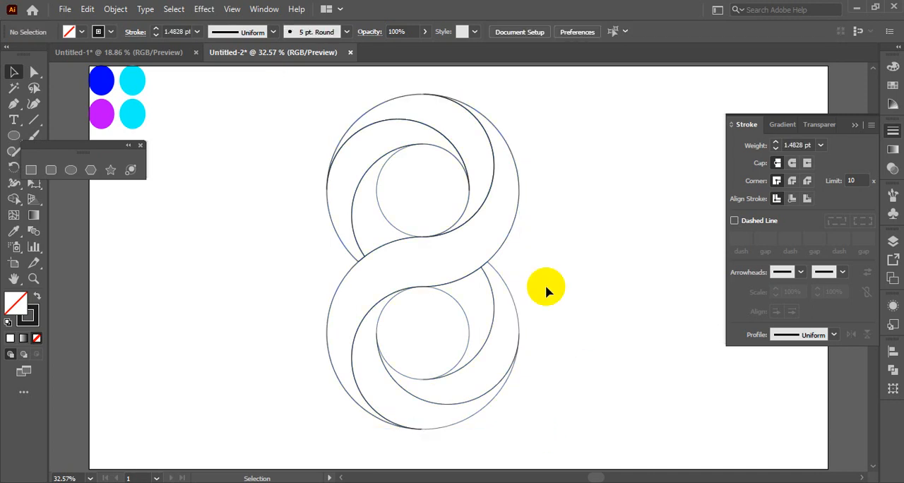
click(464, 242)
click(612, 244)
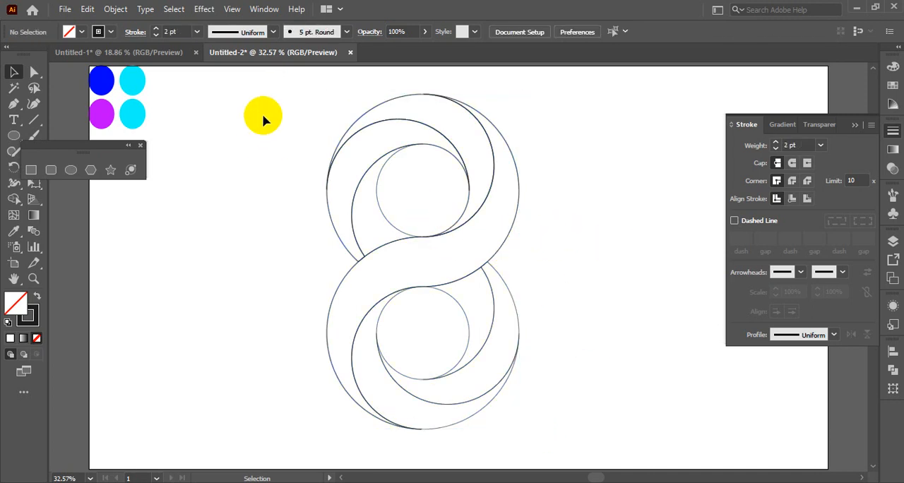
Step: Select all figure 8 shapes and swap fill and stroke, giving them a solid black fill without an outline
mouse_move(285, 89)
mouse_down()
mouse_move(504, 406)
mouse_move(555, 402)
mouse_up()
click(28, 316)
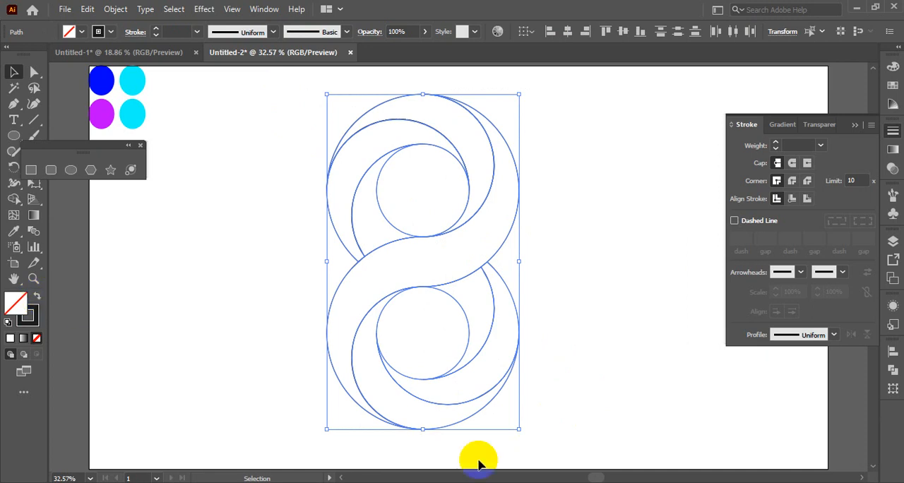
click(38, 300)
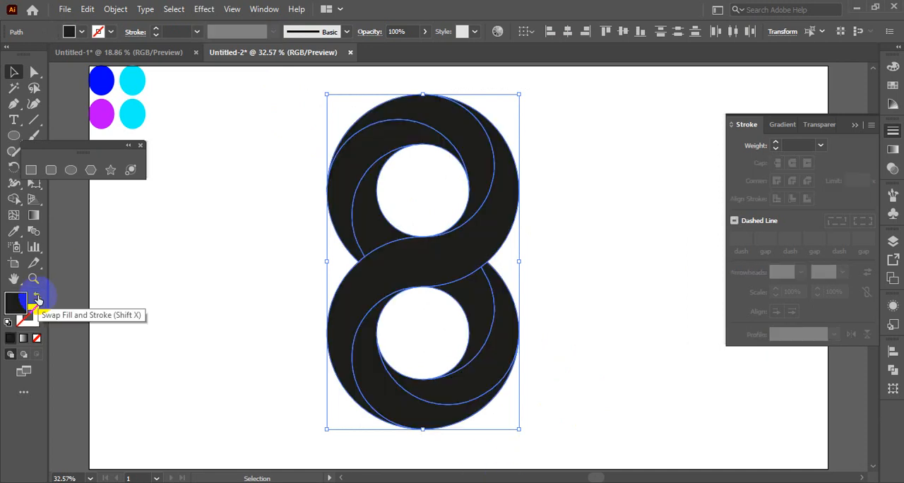
click(187, 246)
Step: Pull the S-shaped band and the upper loop's ribbon segments out one at a time to check their separation, undoing each move
drag(494, 231, 660, 233)
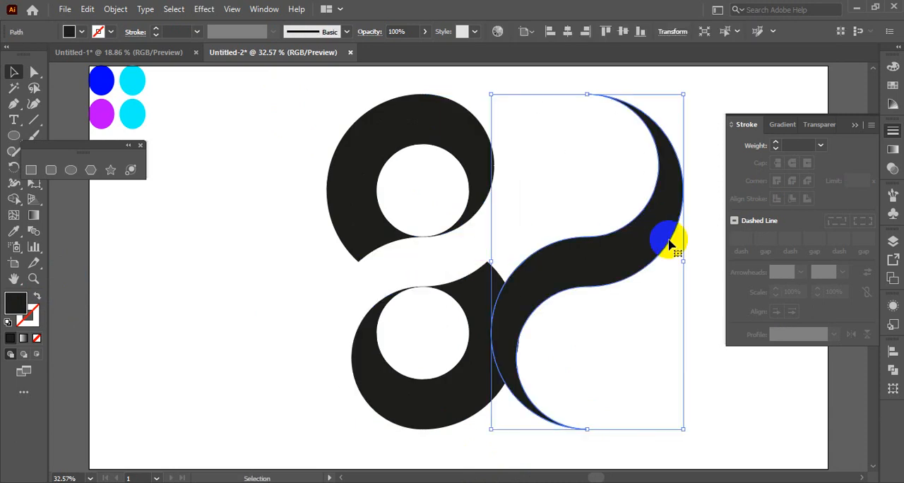
key(ctrl+z)
drag(469, 163, 639, 136)
key(ctrl+z)
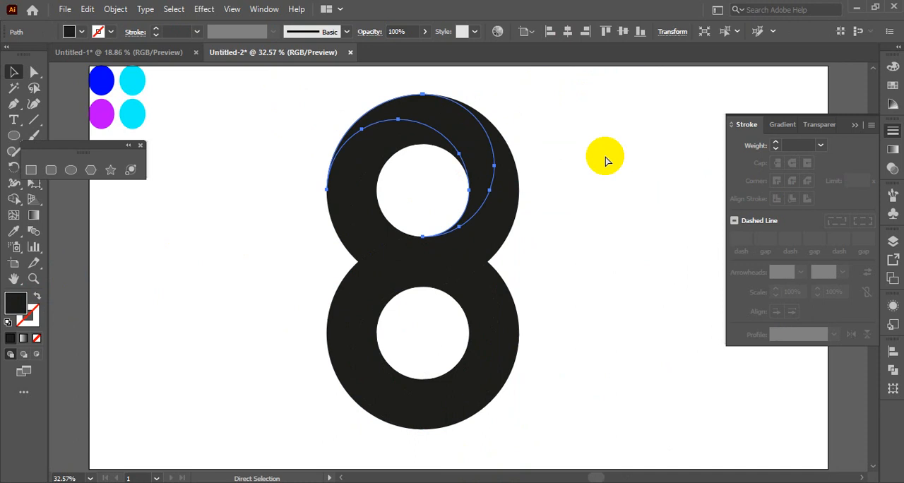
drag(372, 152, 238, 174)
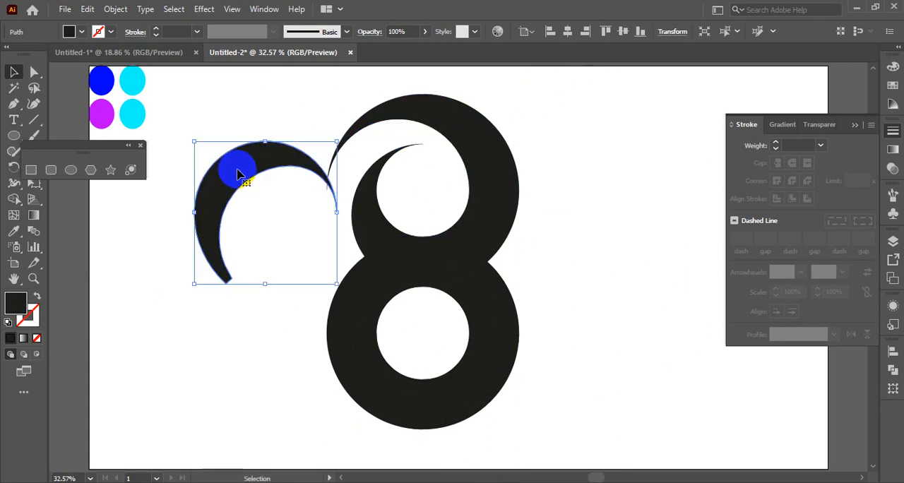
key(ctrl+z)
drag(365, 219, 254, 232)
key(ctrl+z)
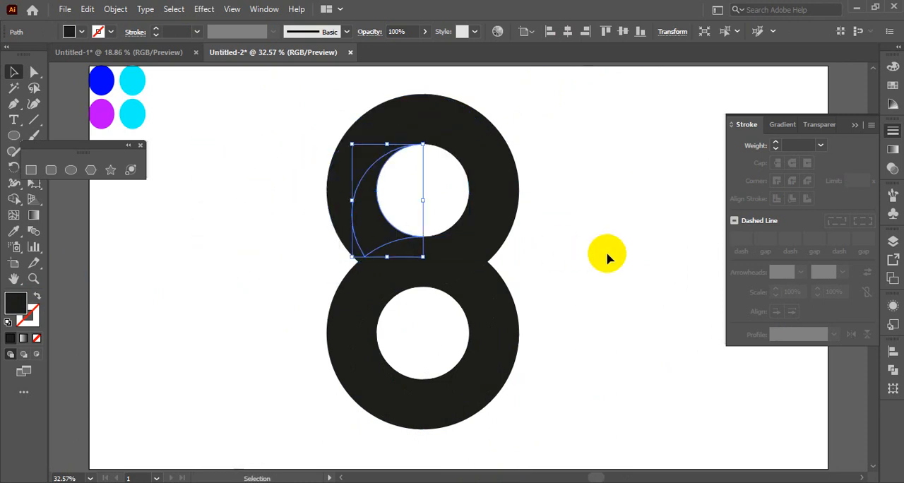
click(615, 254)
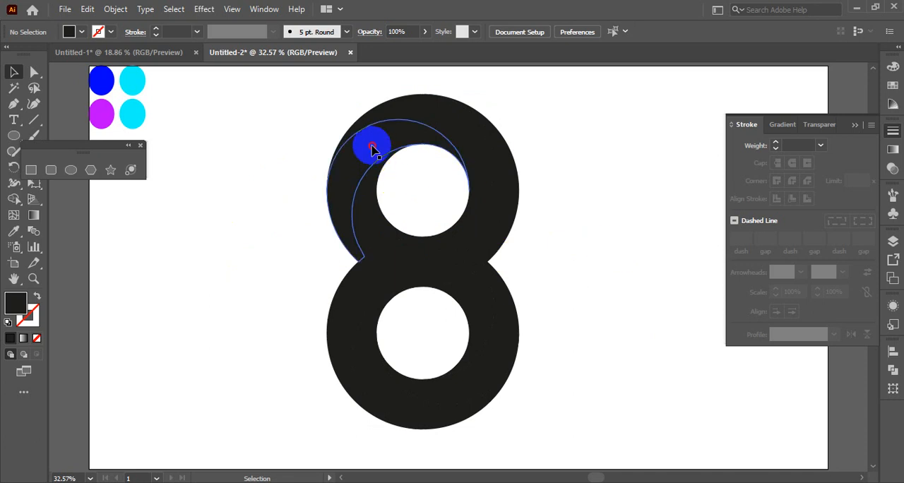
Step: Apply the default white-to-black linear gradient to the curved ribbon segment on the upper loop's left side
click(372, 148)
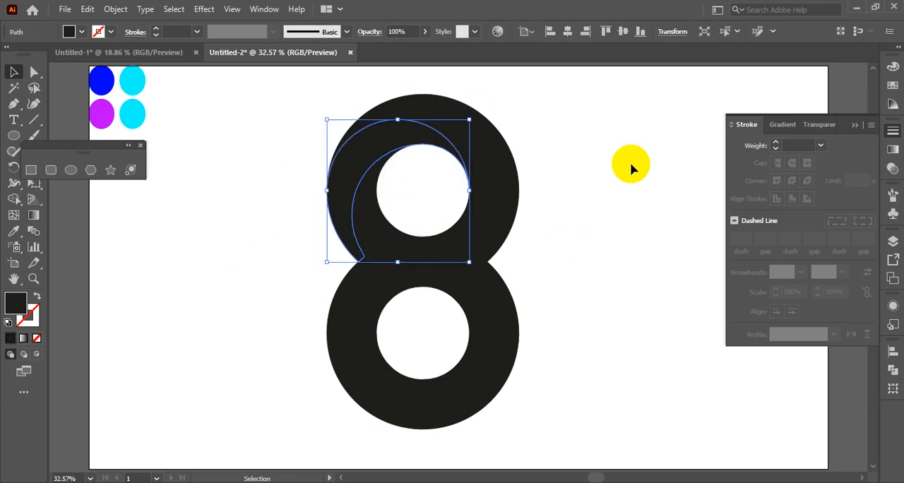
click(855, 126)
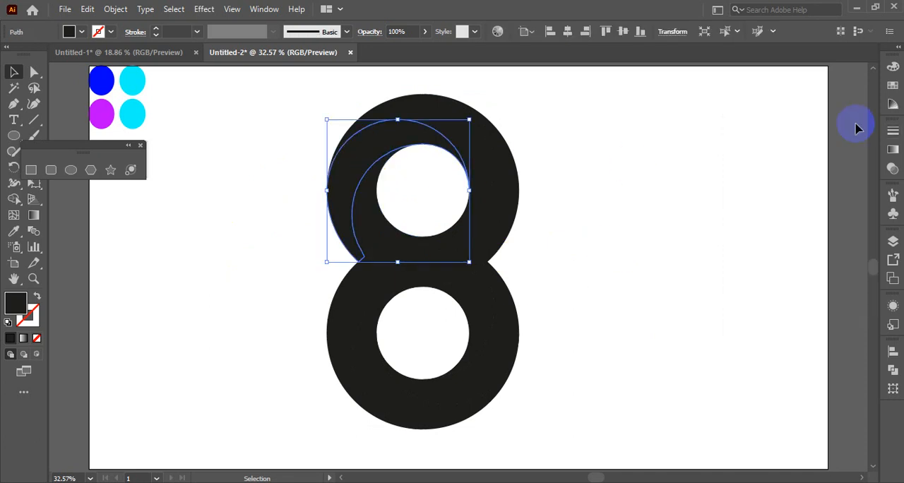
click(893, 150)
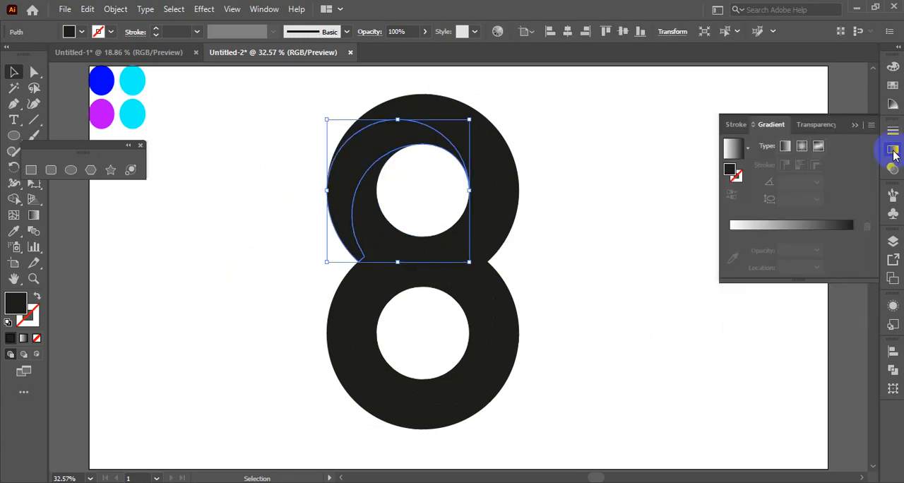
click(788, 226)
Step: Recolour the segment's gradient stops by sampling the colour circles: blue for the first stop and cyan for the second
click(730, 251)
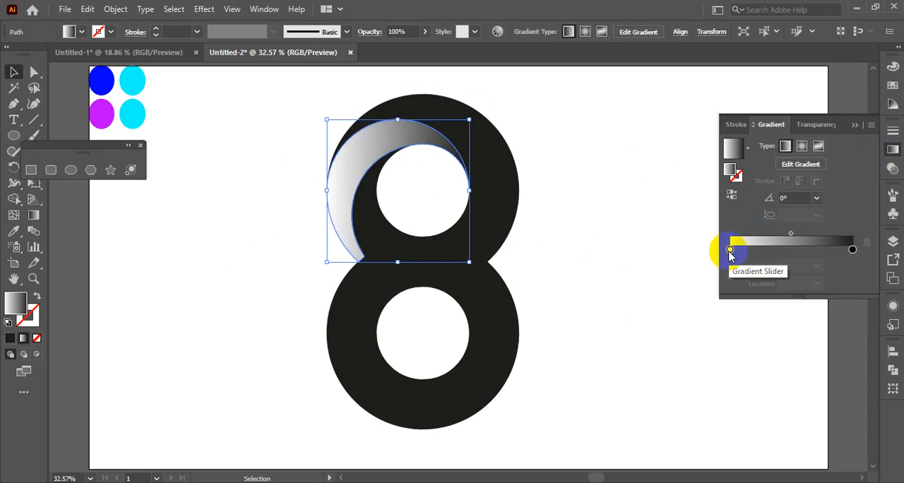
click(730, 251)
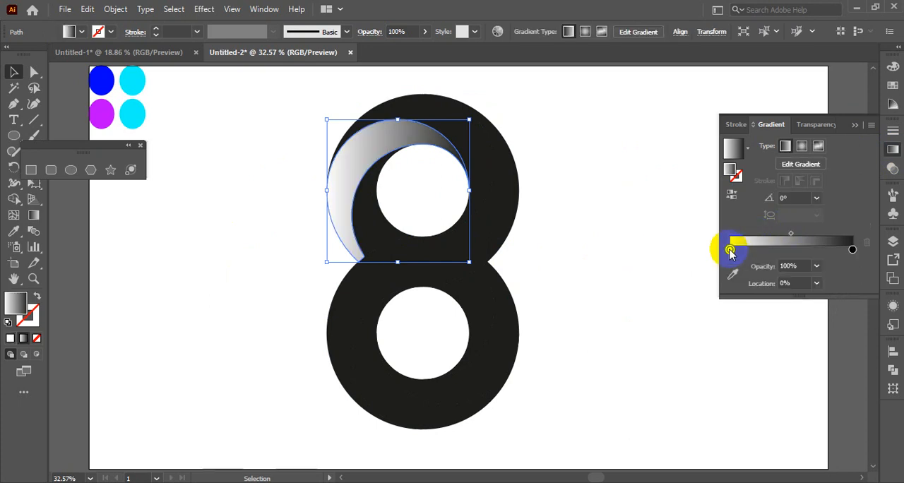
click(733, 274)
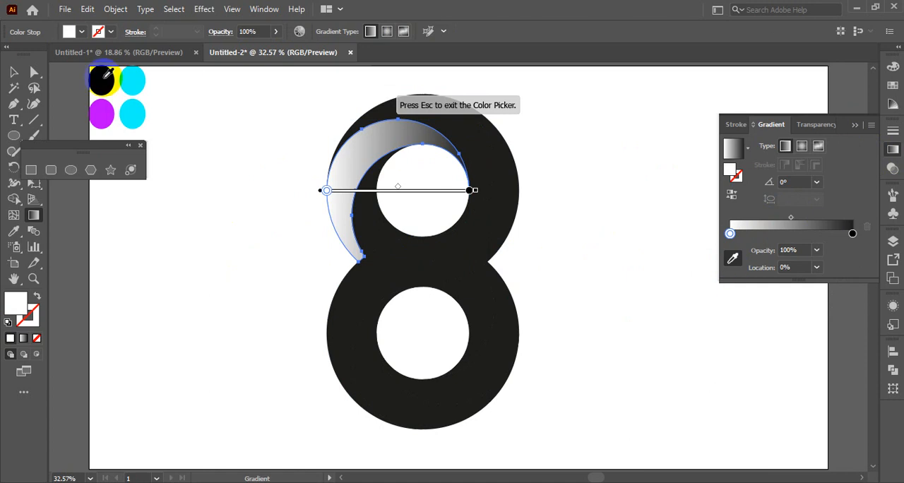
click(102, 79)
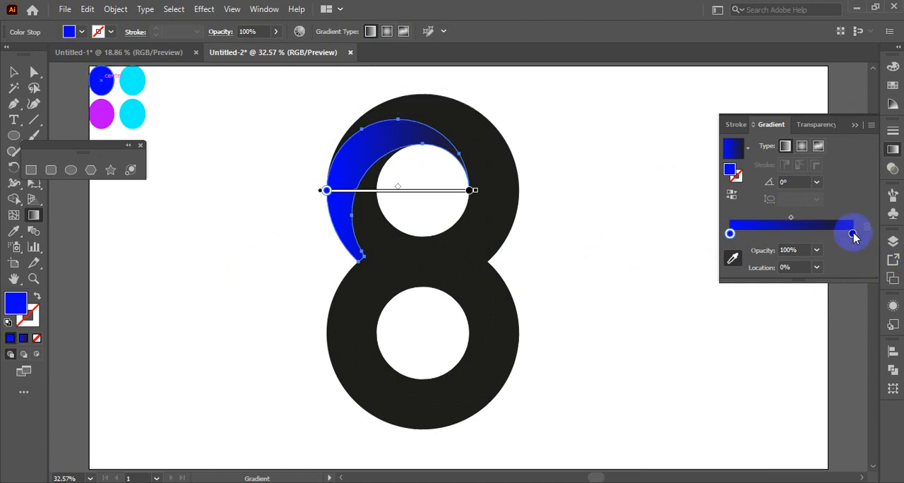
click(732, 259)
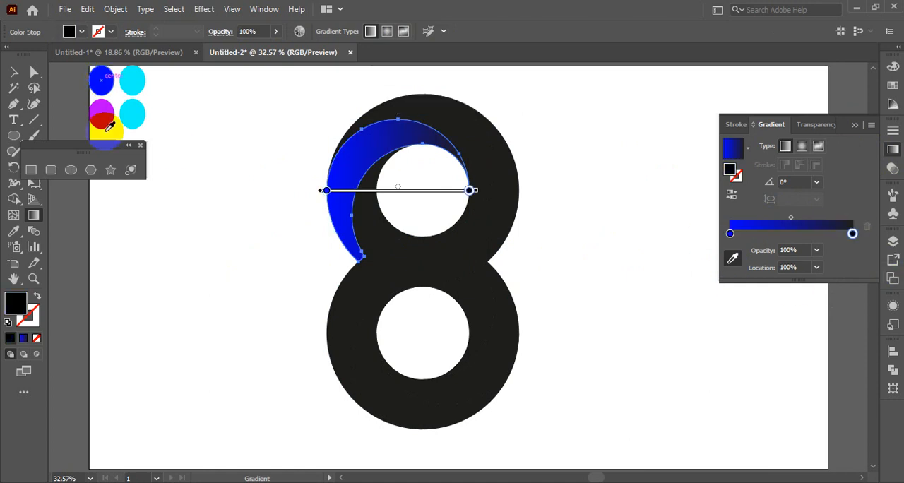
click(136, 75)
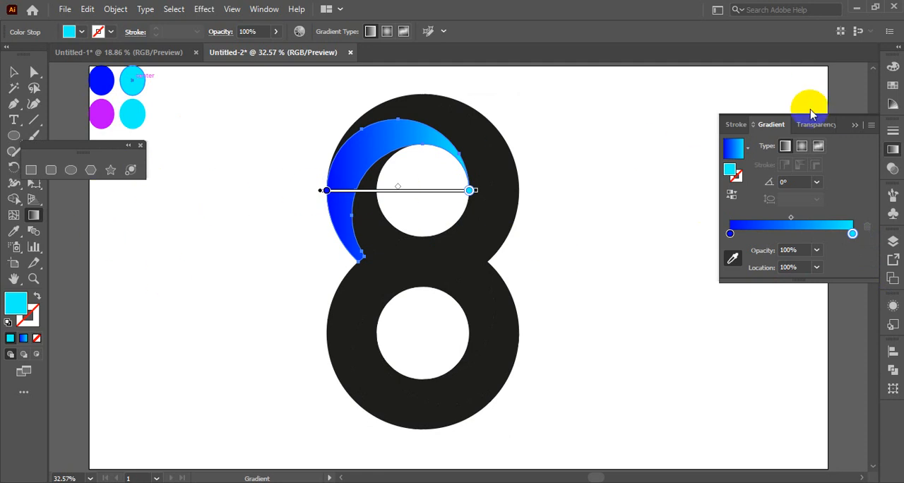
Step: Redraw the segment's gradient diagonally with the Gradient tool from its upper-left outside edge into the loop's hole, at about -36°
click(855, 127)
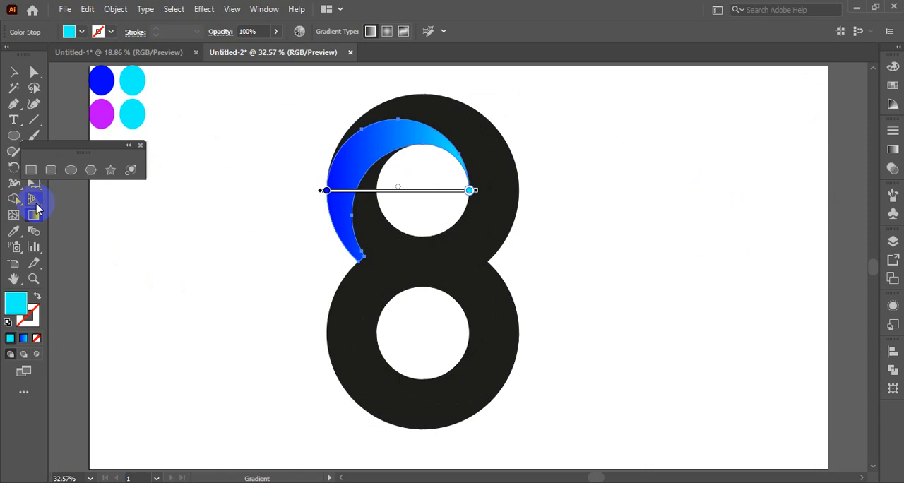
click(893, 151)
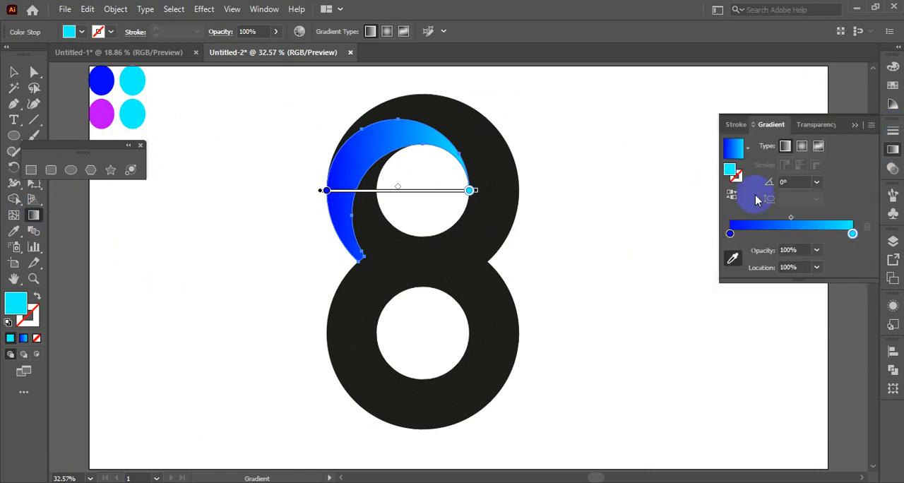
click(733, 258)
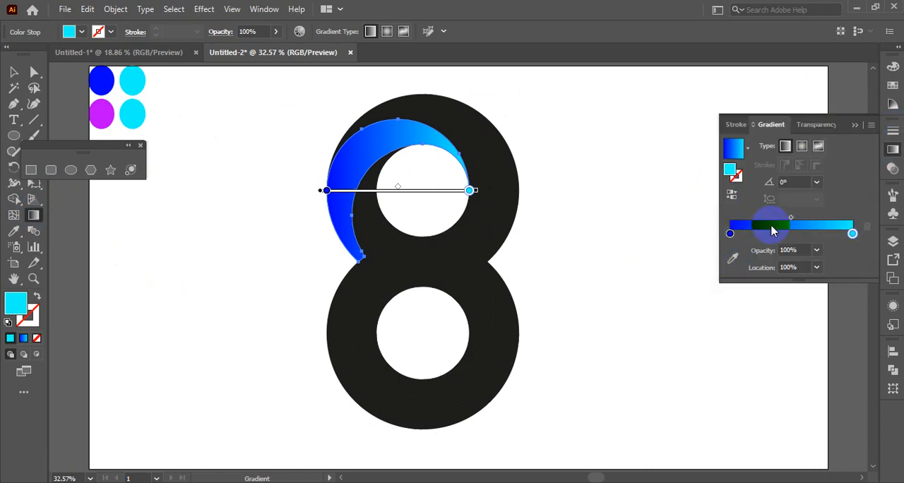
click(35, 216)
drag(299, 117, 422, 209)
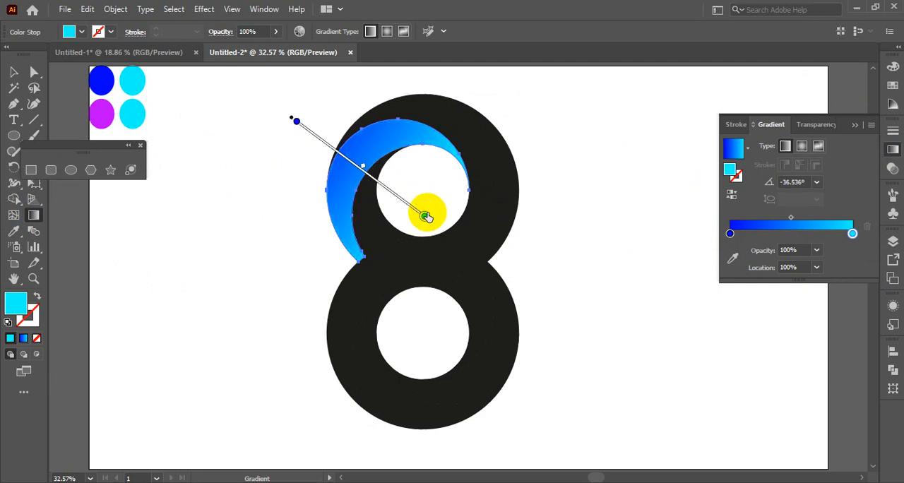
mouse_move(315, 119)
mouse_down()
mouse_move(462, 234)
mouse_move(450, 217)
mouse_up()
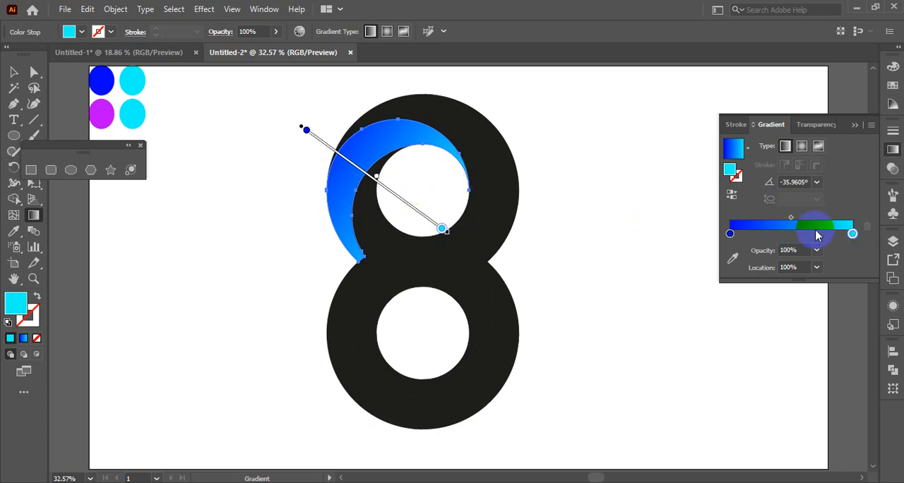
Step: Make the segment's gradient blue–cyan–blue: move the cyan stop to 47.619%, add an end stop sampled from the blue circle, and shift both midpoints towards cyan
drag(854, 239, 796, 240)
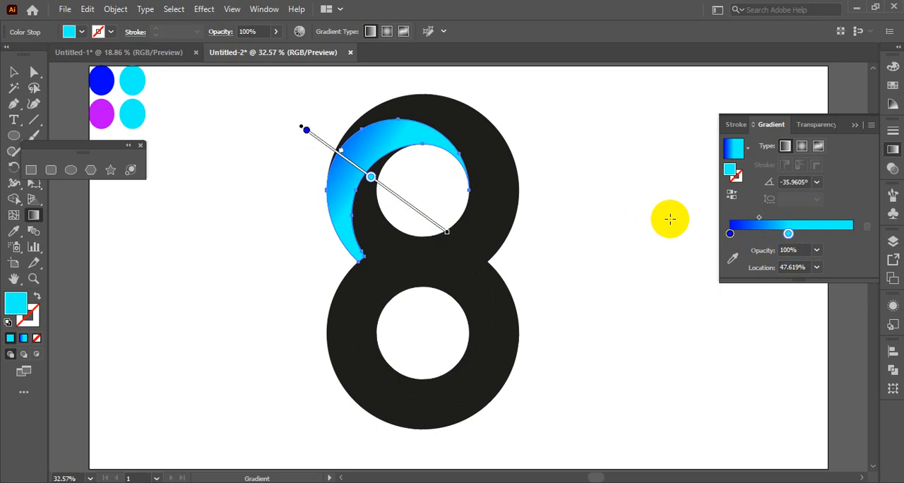
click(852, 236)
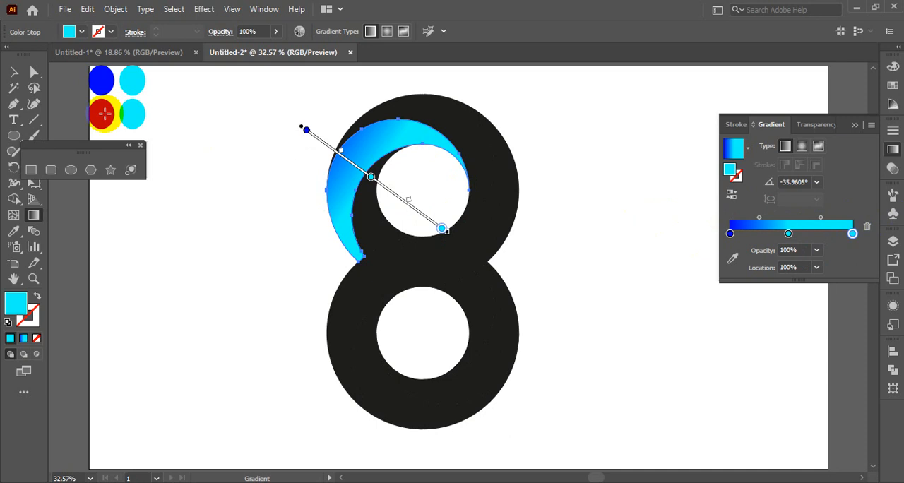
click(732, 260)
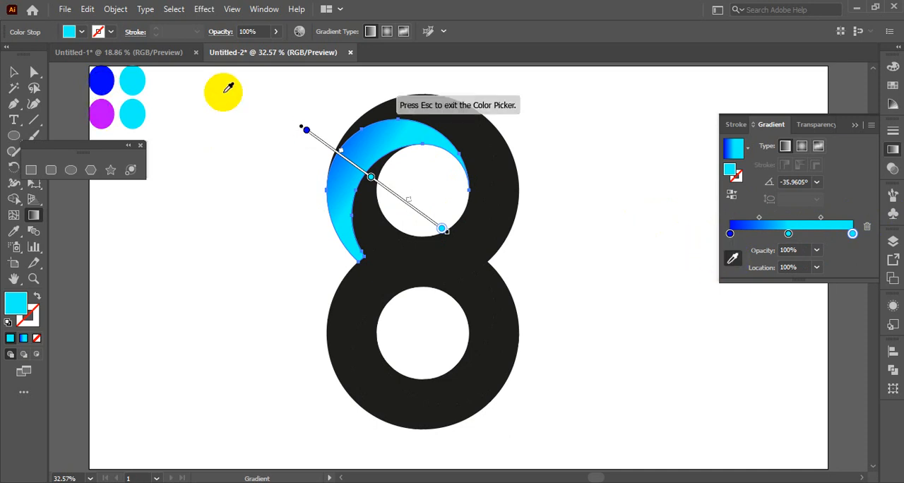
click(103, 81)
key(Escape)
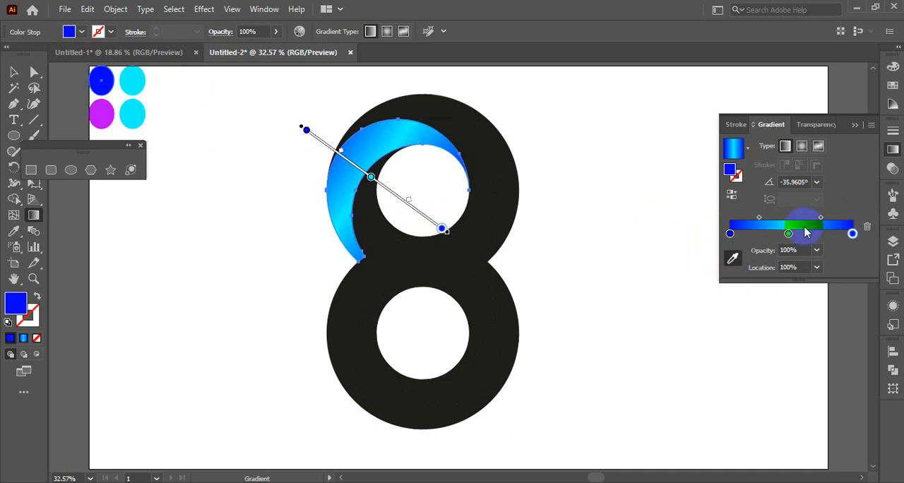
click(820, 221)
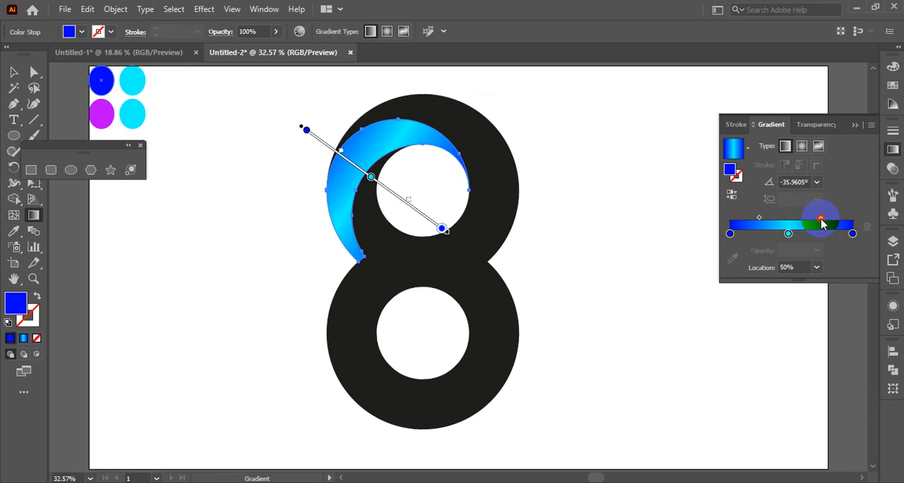
drag(803, 220, 772, 228)
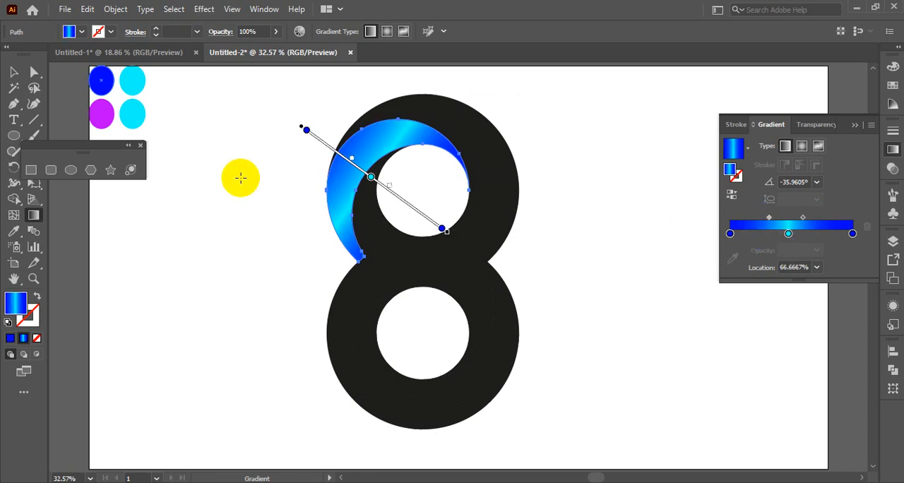
Step: Try a longer diagonal gradient across the segment, plus preset angles of 30°, 180°, 90°, 45° and 120°
drag(268, 113, 536, 279)
drag(537, 289, 535, 279)
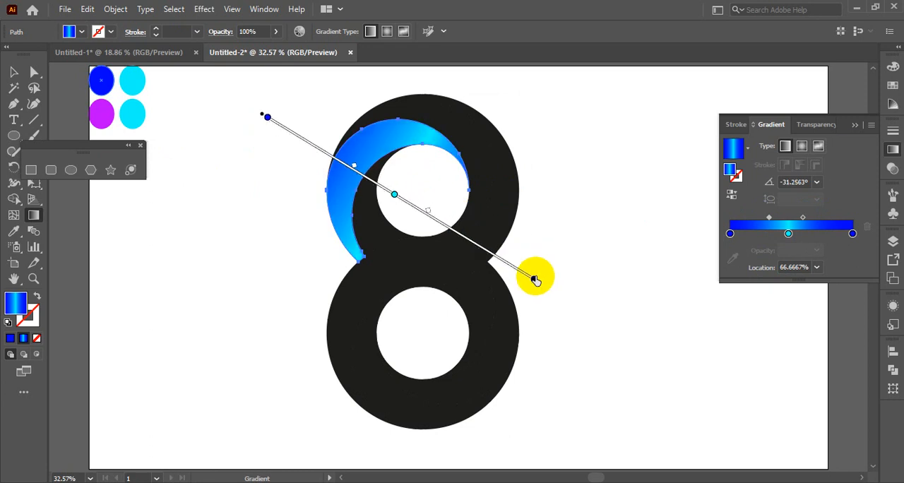
click(817, 185)
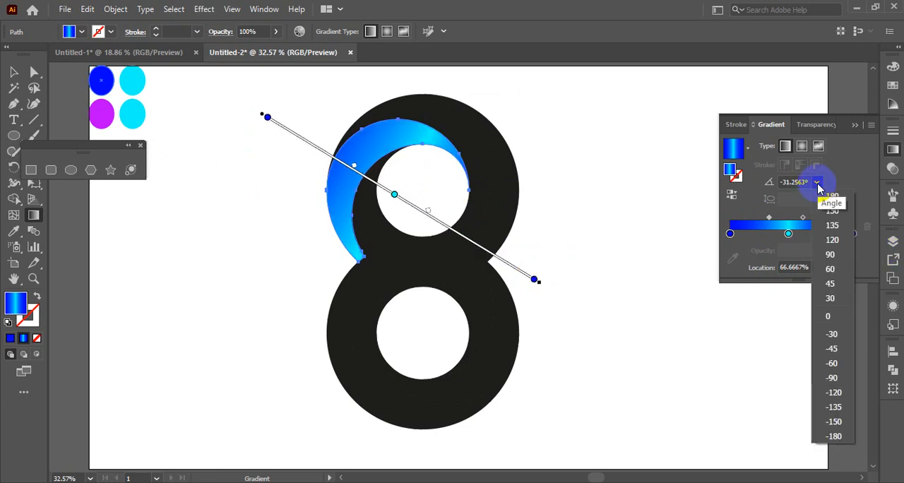
click(830, 304)
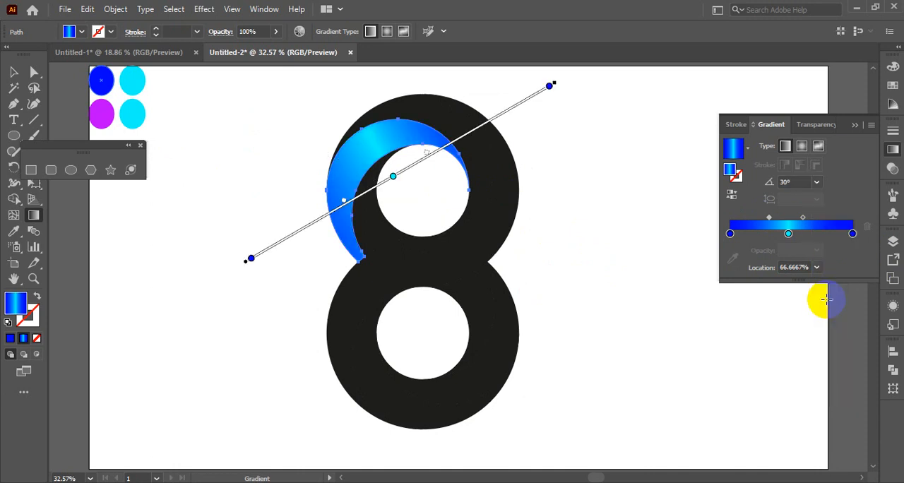
click(817, 183)
click(833, 197)
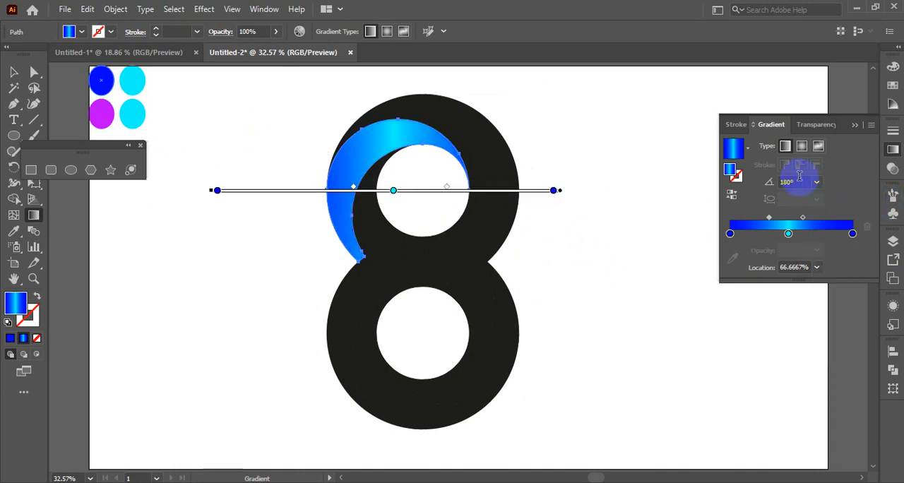
click(816, 182)
click(833, 257)
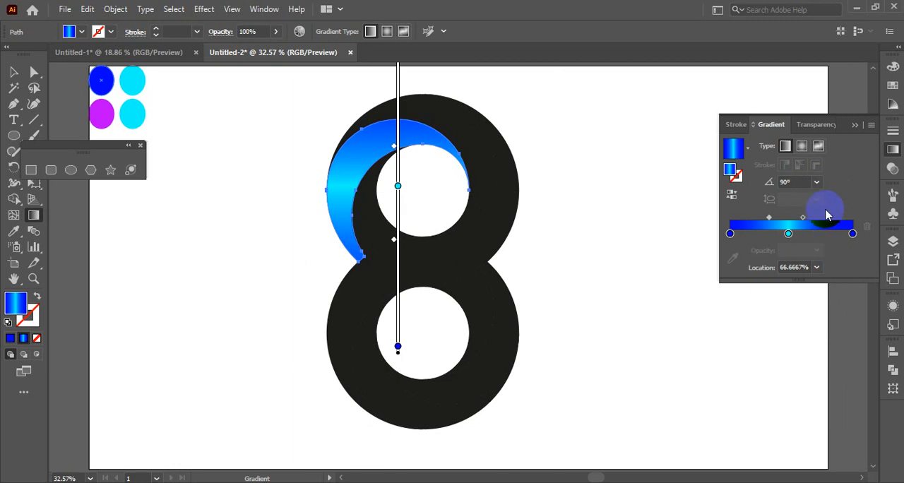
click(817, 184)
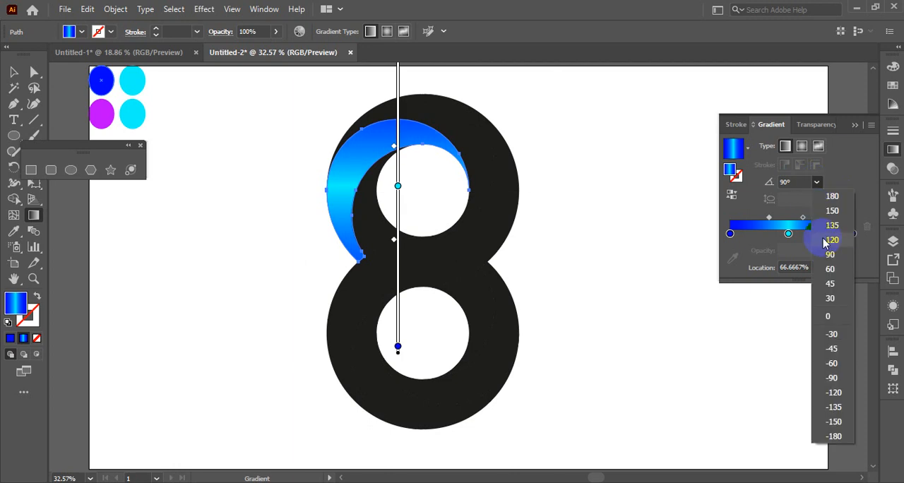
click(831, 283)
click(817, 186)
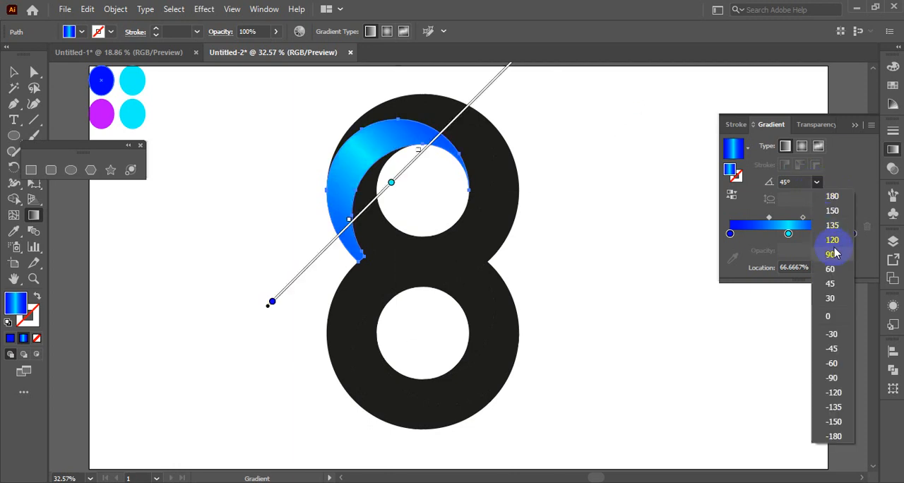
click(831, 241)
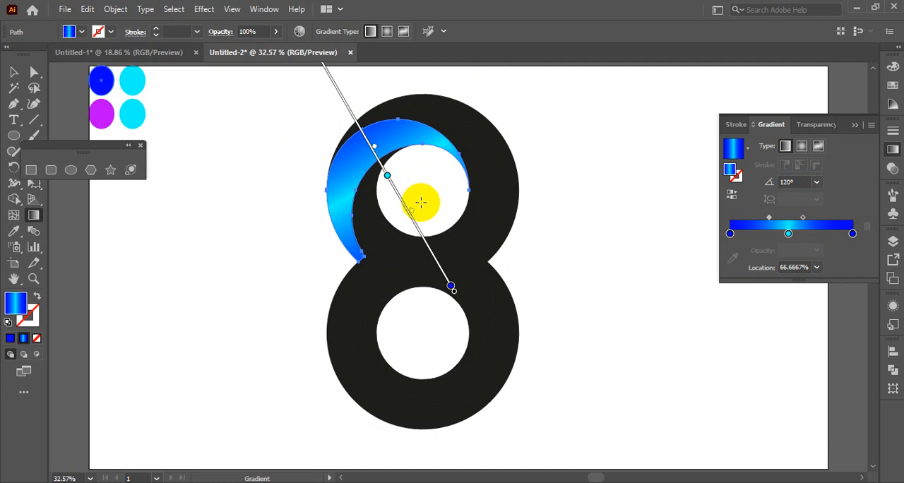
Step: Redraw the segment's gradient with the Gradient tool from its lower-left outside edge up across the loop, at about 45°, and deselect it
scroll(470, 224, up, 3)
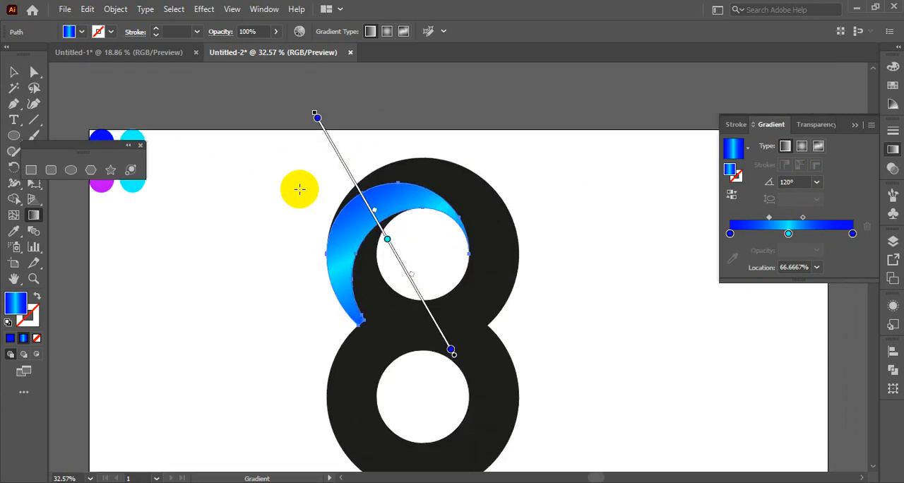
mouse_move(299, 188)
mouse_down()
mouse_move(447, 295)
mouse_move(438, 302)
mouse_move(456, 323)
mouse_move(449, 315)
mouse_move(471, 230)
mouse_move(469, 240)
mouse_move(470, 221)
mouse_move(456, 204)
mouse_up()
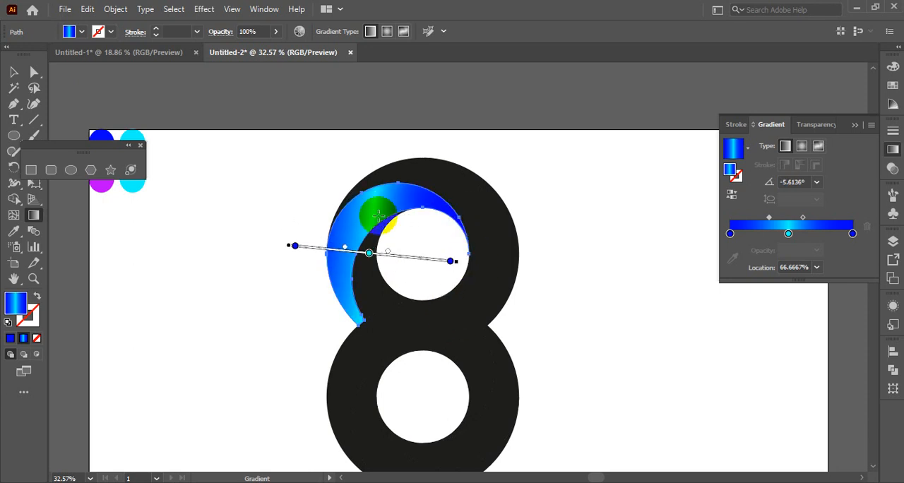
drag(274, 288, 462, 155)
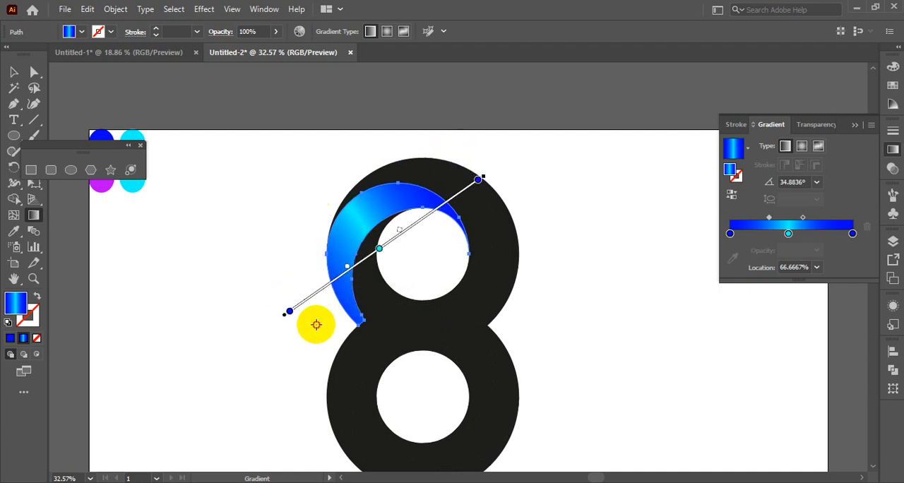
drag(315, 325, 478, 168)
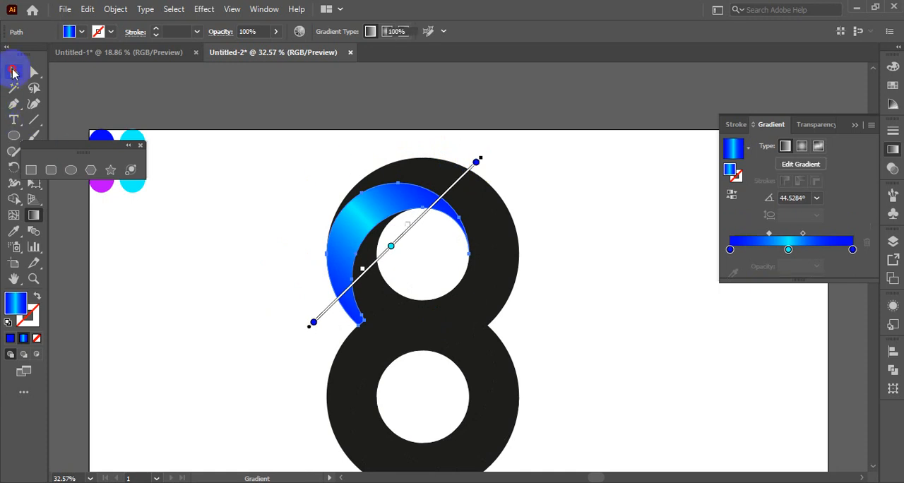
click(14, 71)
click(211, 263)
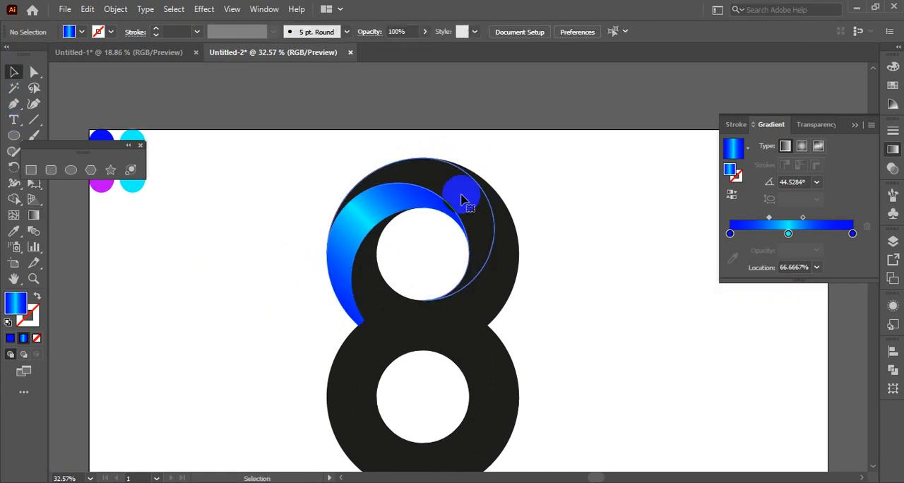
Step: Copy the blue–cyan–blue gradient with the Eyedropper onto the black ribbon segment curving over the top of the upper loop
click(461, 200)
click(10, 236)
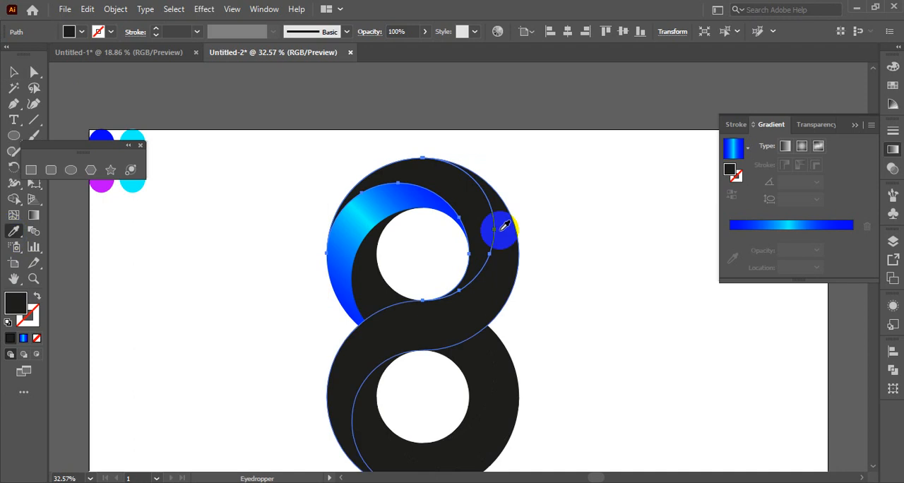
click(363, 212)
click(13, 71)
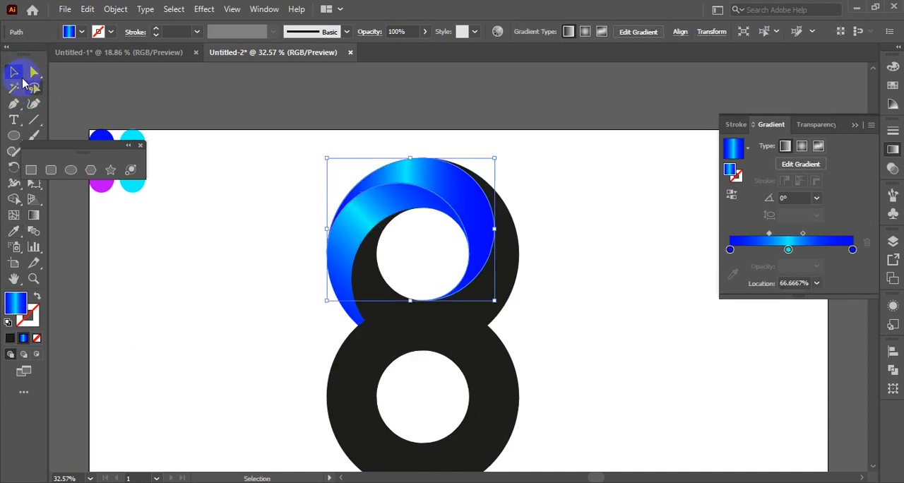
click(252, 232)
Step: Select all segments of the figure 8 and apply the same blue–cyan–blue gradient to them with the Eyedropper
drag(268, 161, 571, 410)
click(10, 236)
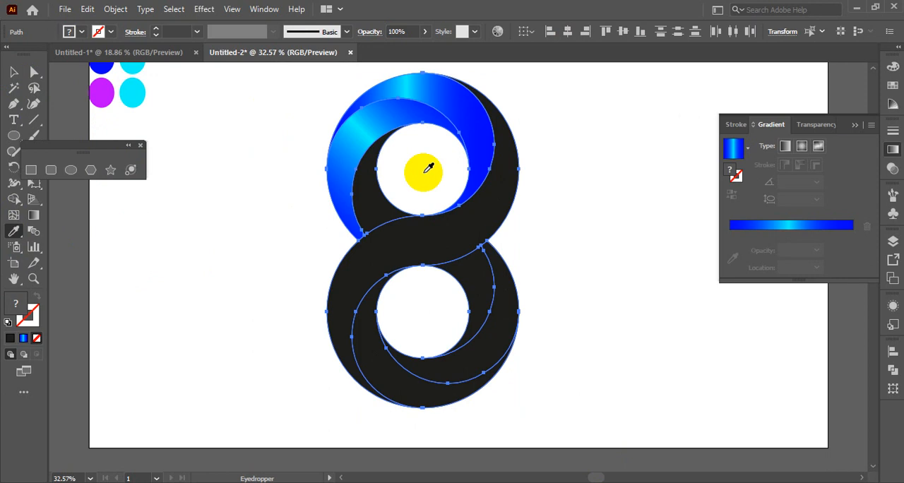
click(359, 125)
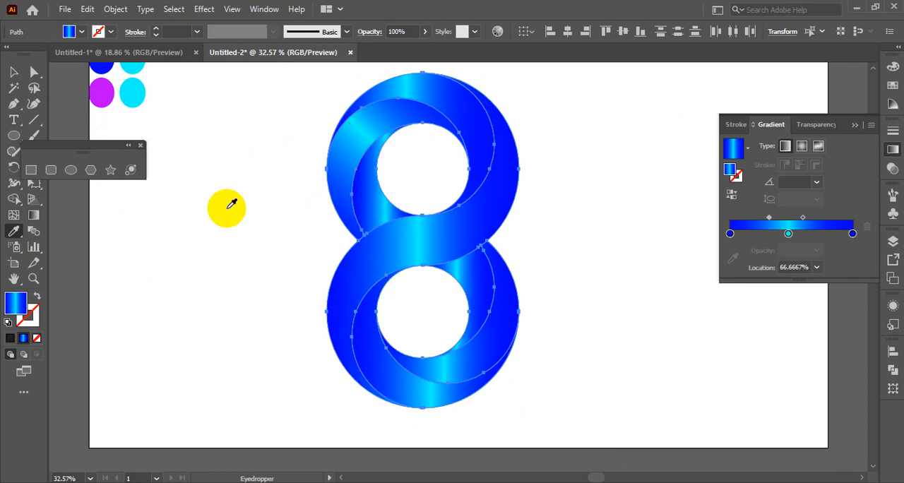
click(14, 71)
click(234, 271)
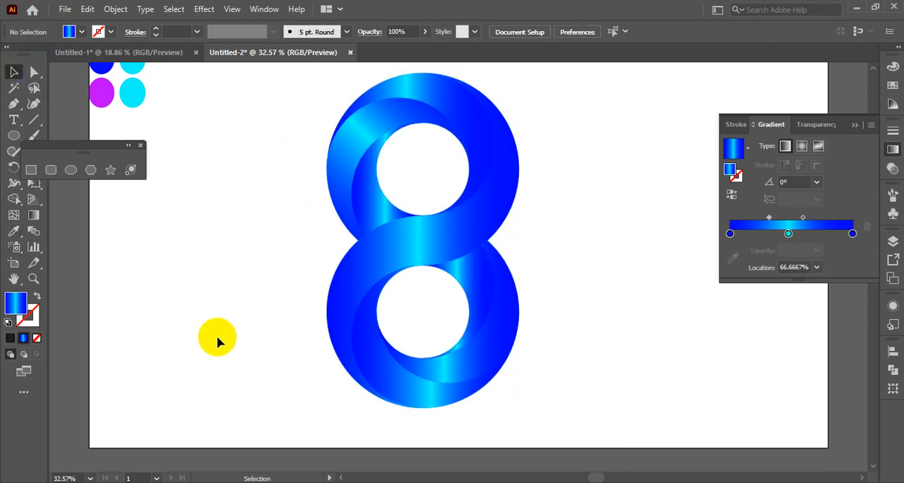
Step: Redraw the gradient of the segment over the upper loop's top diagonally from lower left to upper right, at about 31°, and deselect it
scroll(217, 336, up, 4)
scroll(293, 330, down, 3)
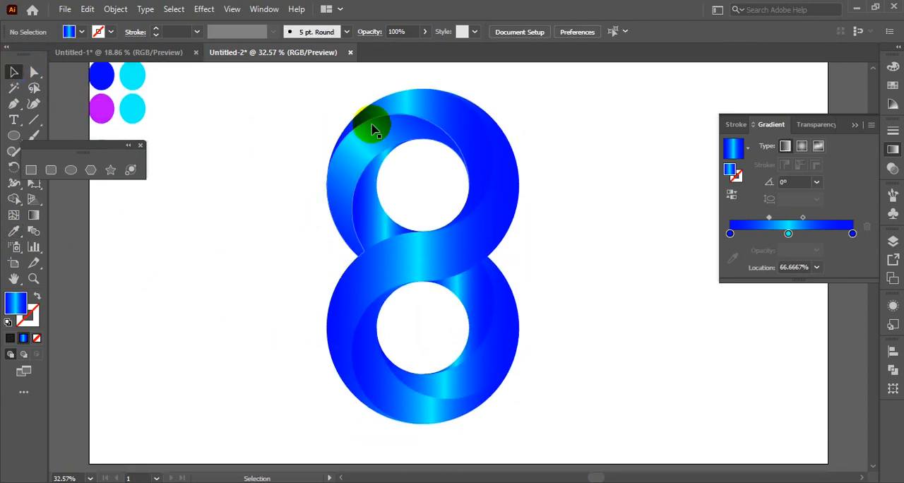
click(455, 131)
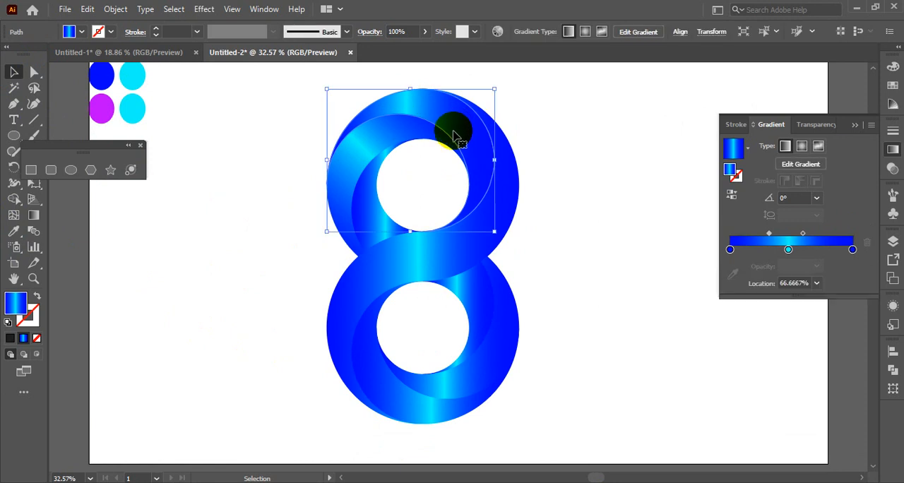
click(36, 216)
scroll(392, 170, up, 4)
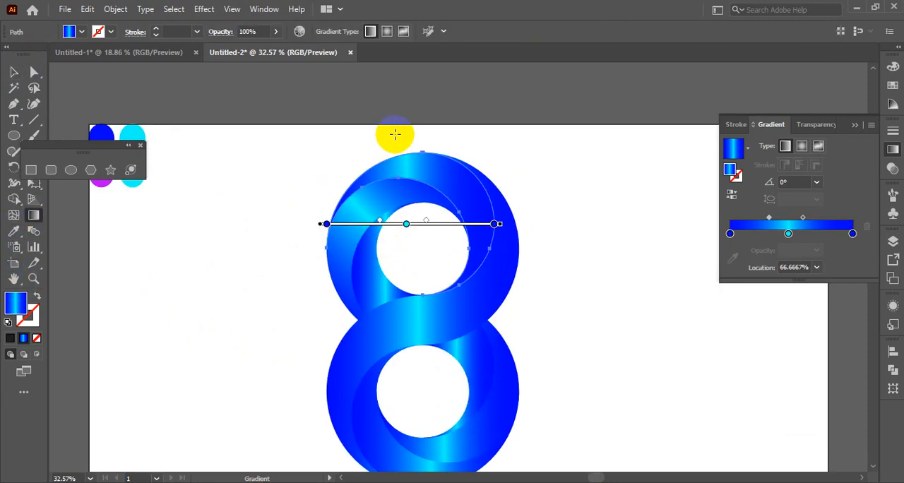
drag(424, 115, 444, 266)
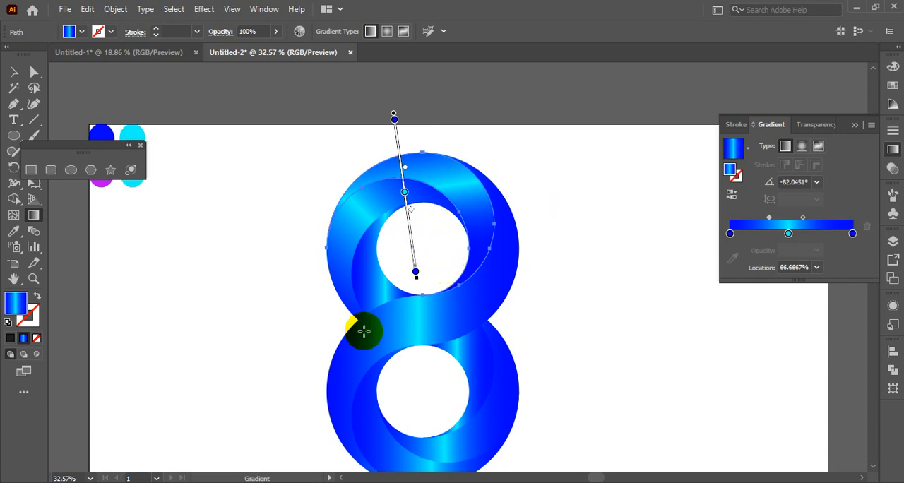
mouse_move(287, 353)
mouse_down()
mouse_move(541, 289)
mouse_move(642, 275)
mouse_up()
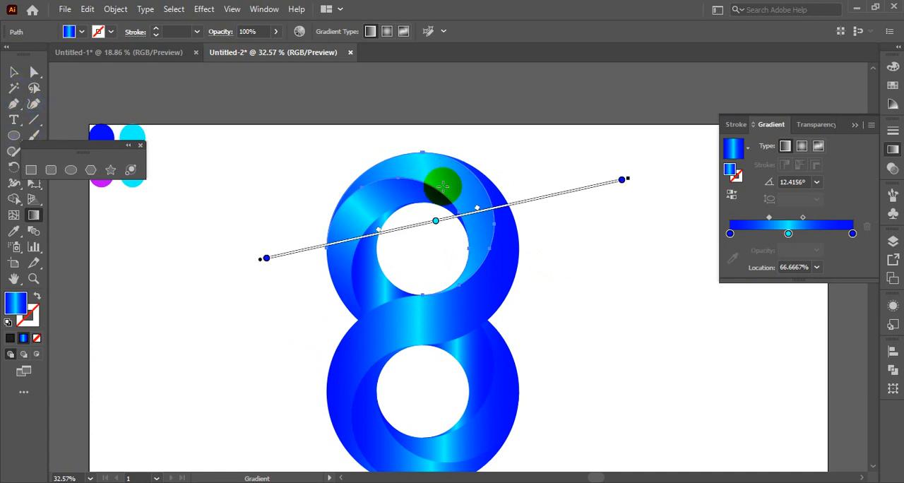
mouse_move(306, 284)
mouse_down()
mouse_move(422, 188)
mouse_move(571, 129)
mouse_move(550, 145)
mouse_up()
click(14, 72)
click(113, 262)
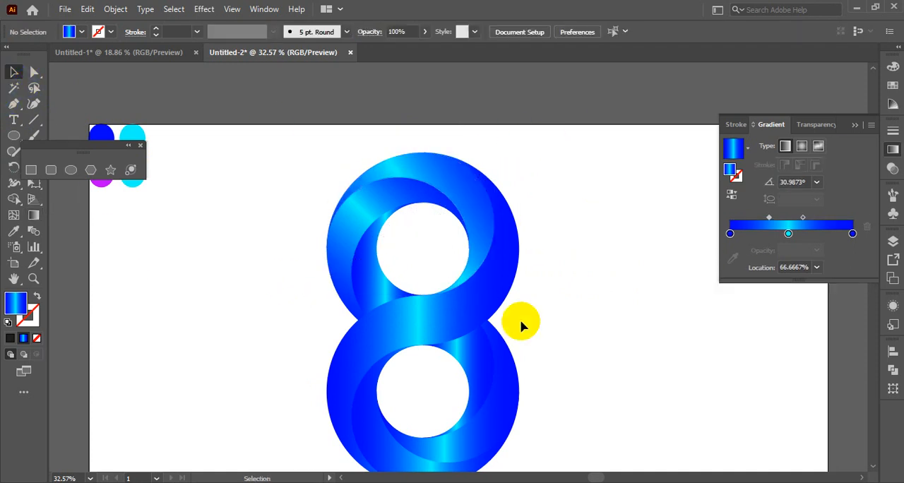
Step: Redraw the S-shaped band's gradient nearly horizontally from outside its left edge to beyond its right edge, at about 2°, and deselect it
click(444, 328)
click(34, 215)
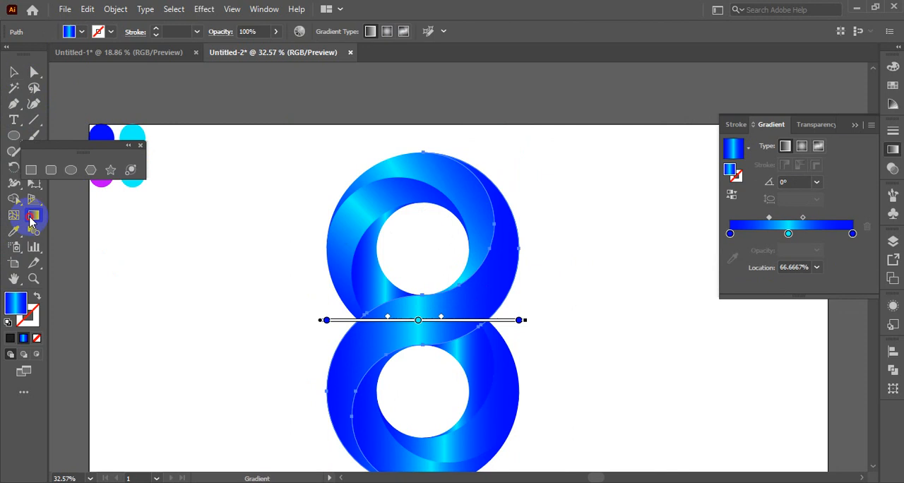
drag(243, 326, 631, 313)
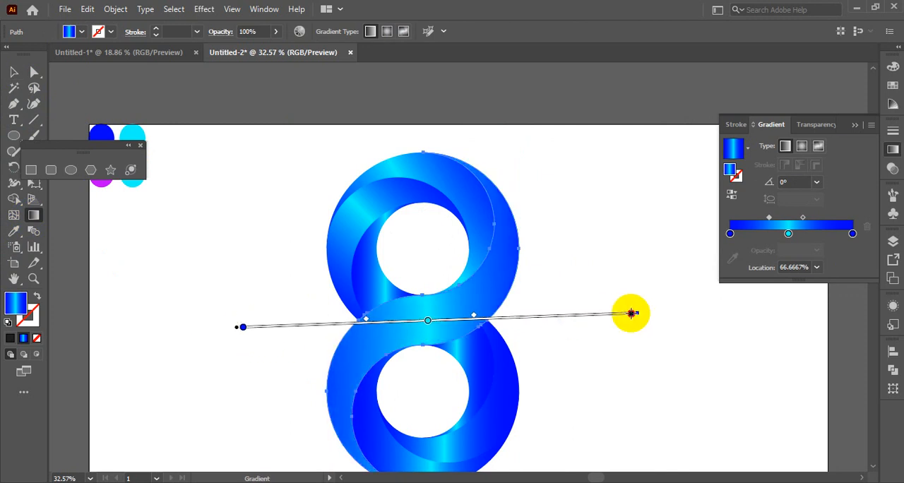
click(14, 72)
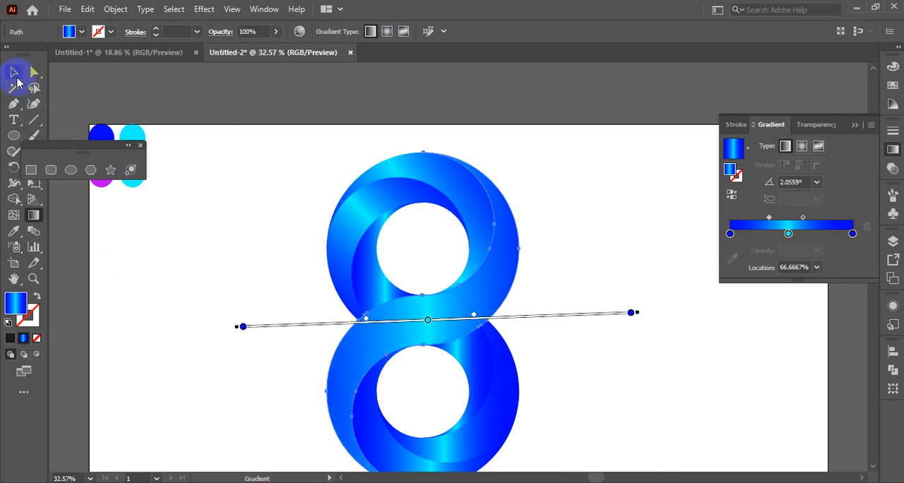
click(171, 332)
Step: Redraw the gradient of the upper loop's inner left segment from outside the loop to its far right edge, at about 9°, and deselect it
scroll(163, 334, down, 3)
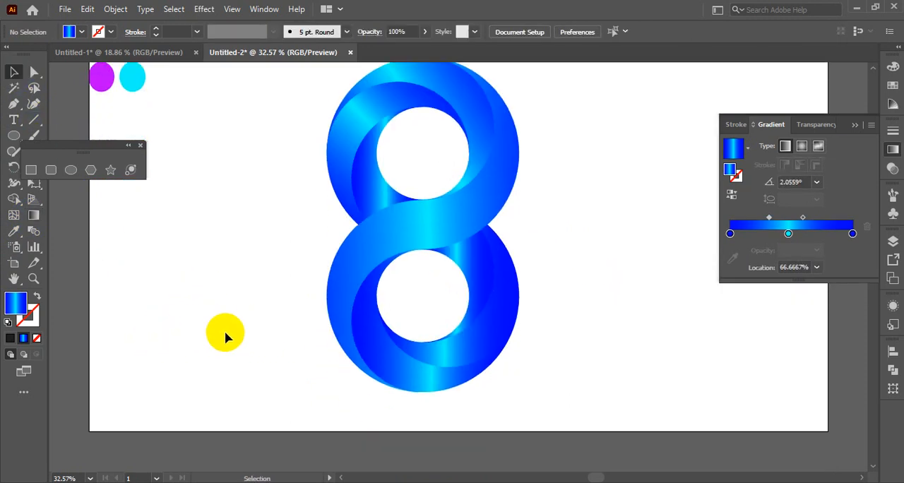
click(474, 270)
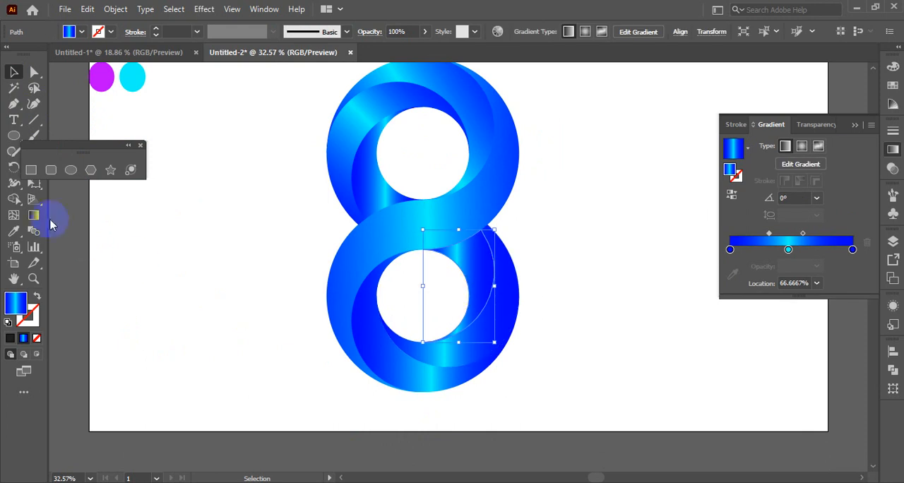
click(379, 177)
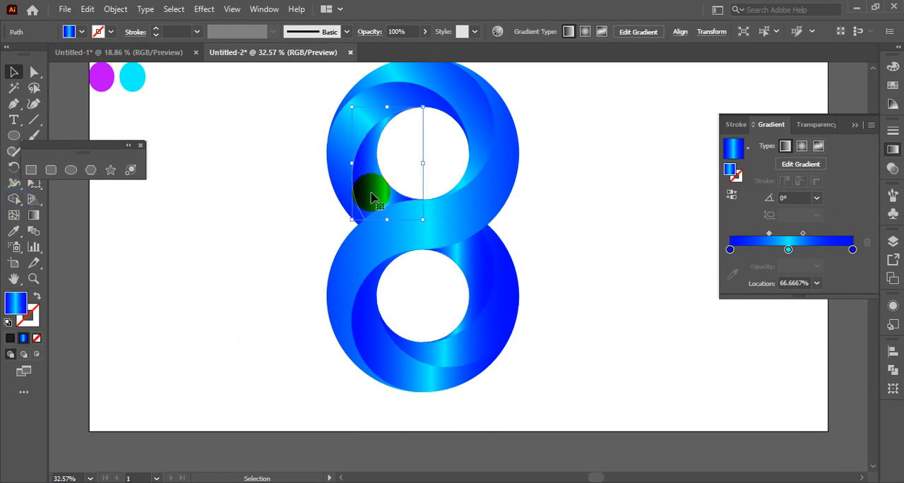
click(34, 213)
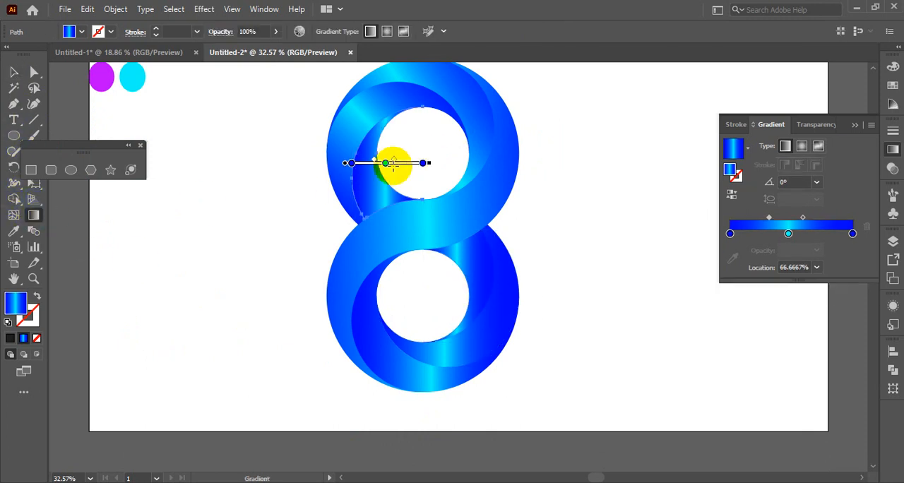
mouse_move(393, 162)
mouse_down()
mouse_move(303, 172)
mouse_move(448, 162)
mouse_move(427, 107)
mouse_move(402, 156)
mouse_move(471, 173)
mouse_move(517, 154)
mouse_move(520, 139)
mouse_up()
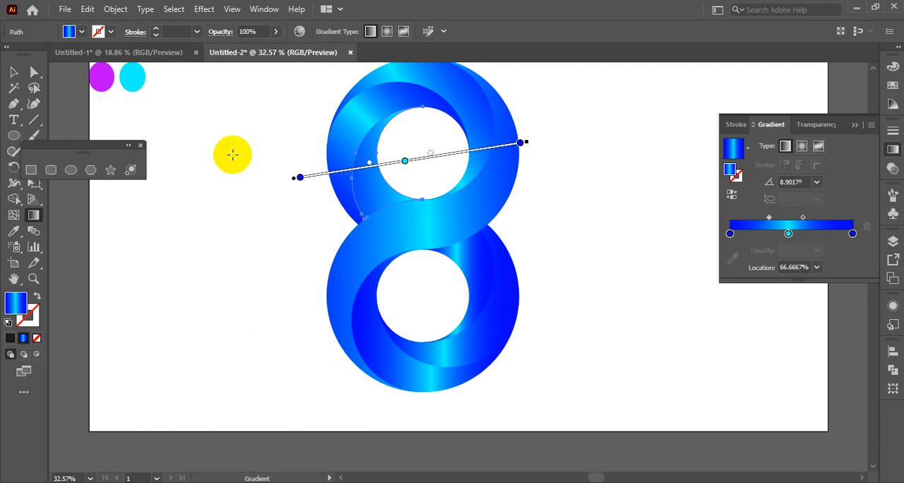
click(15, 71)
click(311, 291)
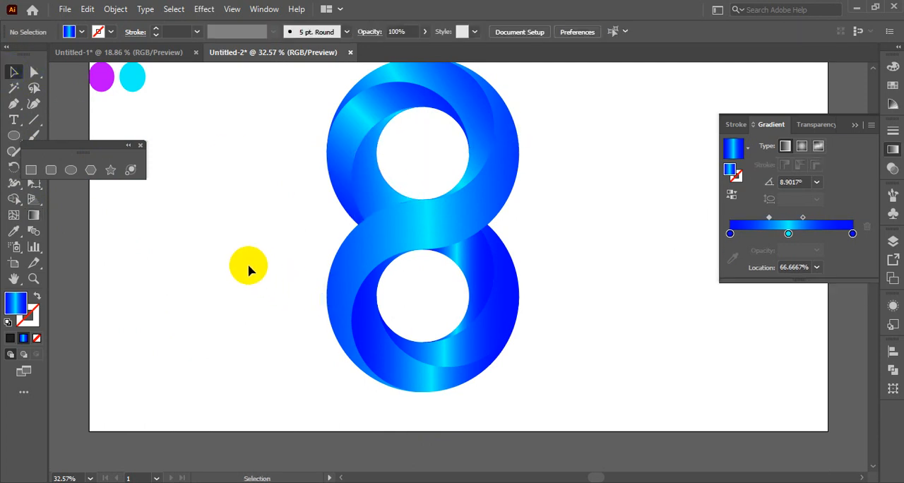
Step: Redraw the upper loop's inner left segment gradient as a shorter span from outside the loop into the hole, at about 15°, and deselect it
click(374, 196)
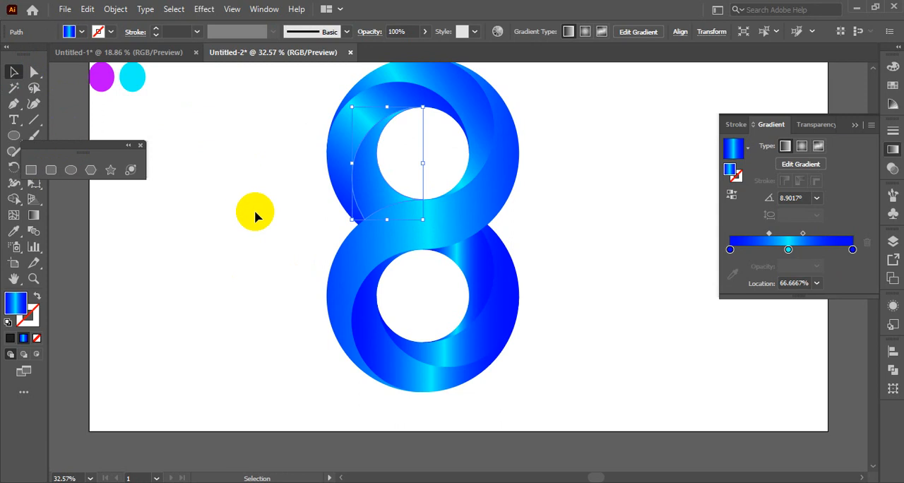
click(31, 223)
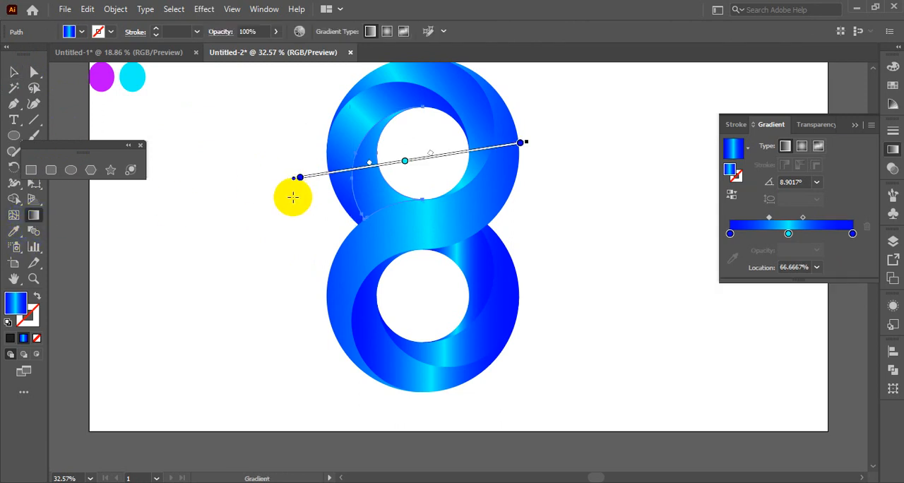
mouse_move(292, 197)
mouse_down()
mouse_move(436, 162)
mouse_move(392, 171)
mouse_up()
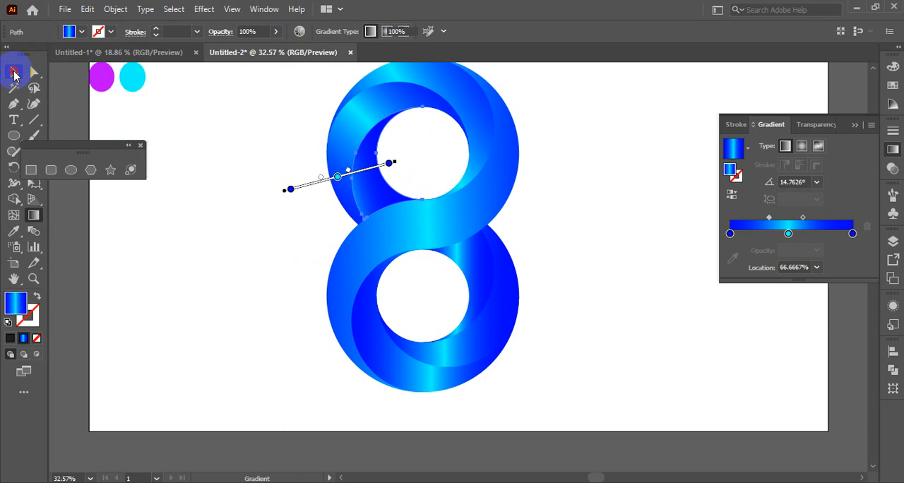
click(14, 72)
click(255, 283)
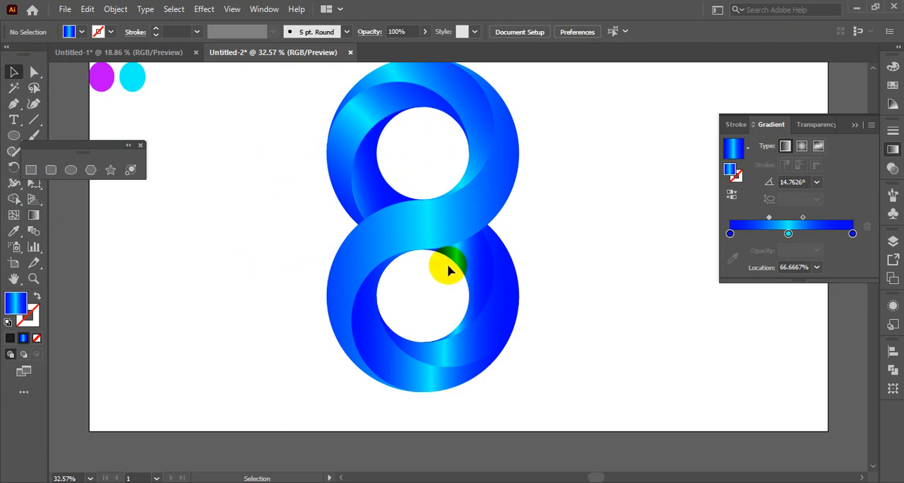
Step: Redraw the gradient of the lower loop's inner right segment from the hole to just beyond the outer edge, at about 7°, and deselect it
click(482, 270)
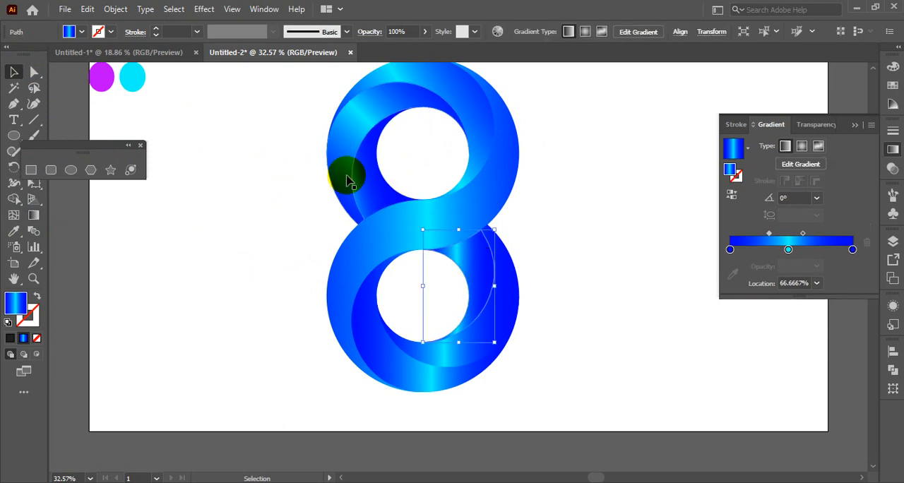
click(13, 231)
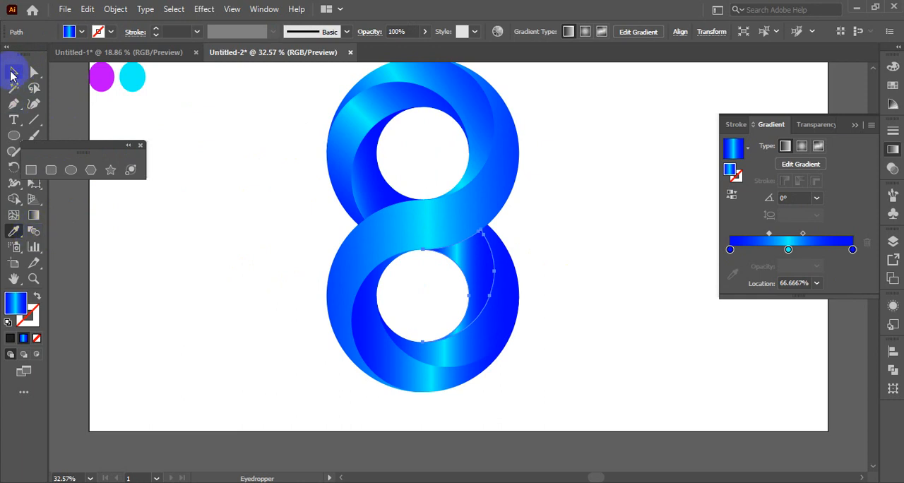
click(10, 72)
click(36, 218)
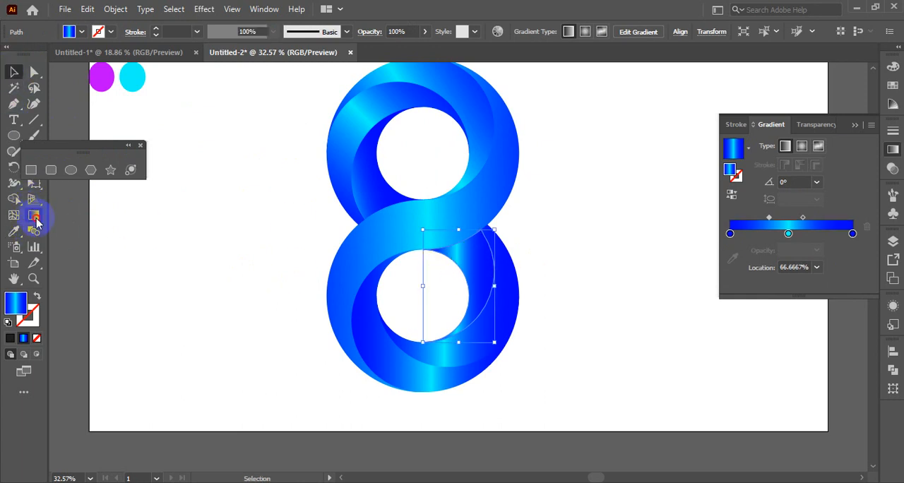
drag(427, 273, 529, 260)
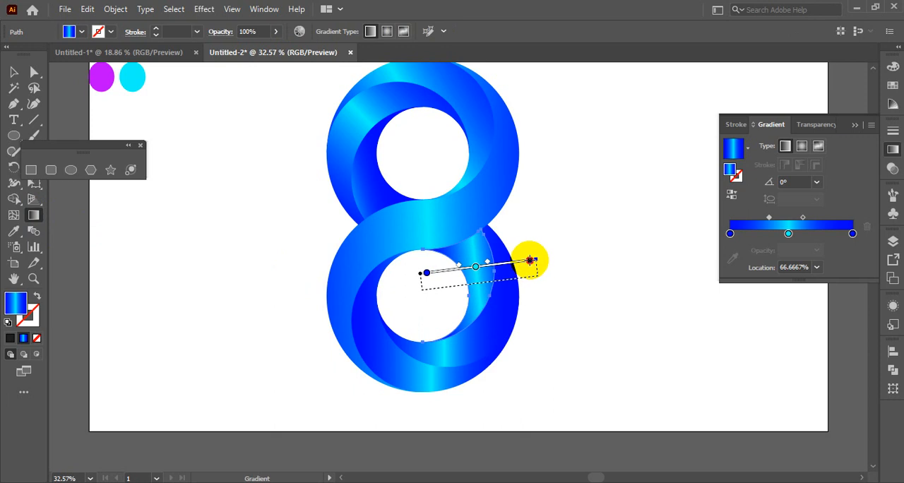
click(13, 72)
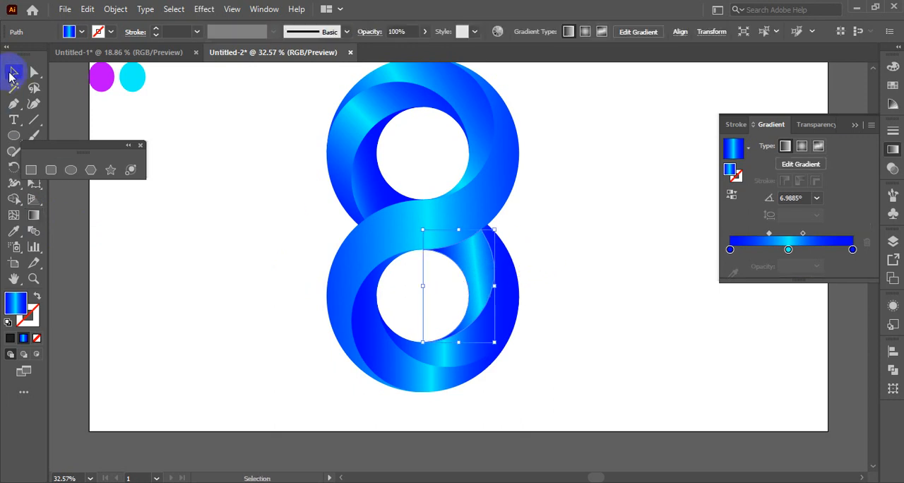
click(281, 270)
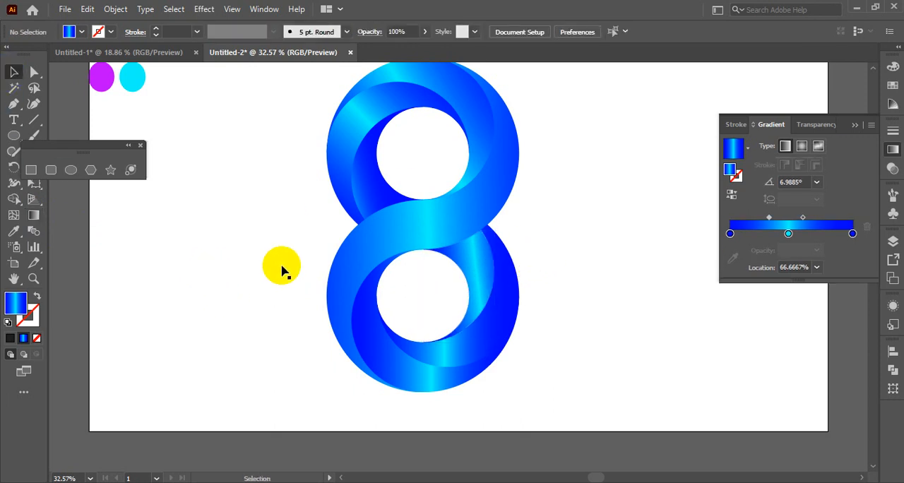
Step: Redraw the upper loop's inner left segment gradient from outside the loop to the hole's right edge, at about 2°, and deselect it
click(378, 191)
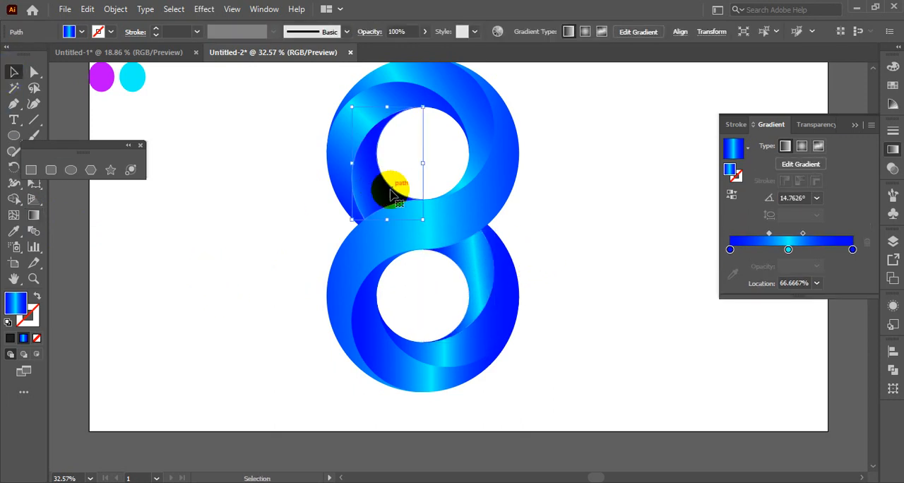
click(33, 215)
drag(300, 170, 455, 160)
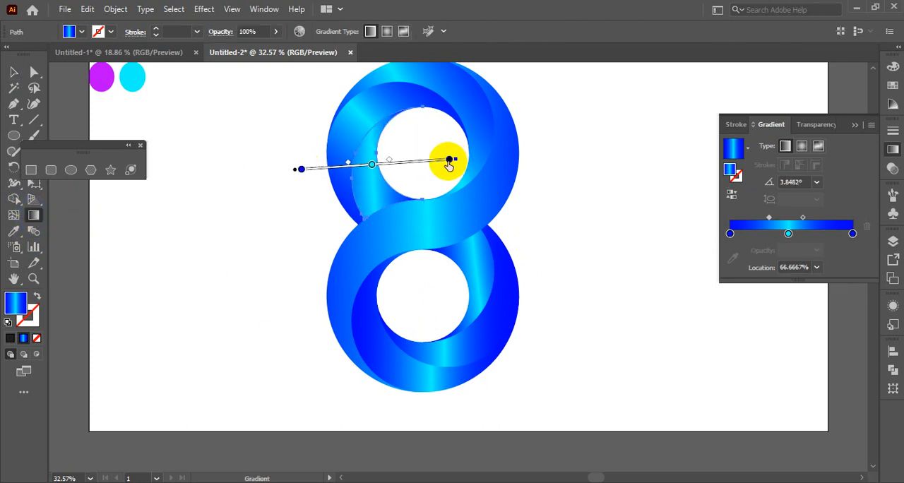
click(455, 159)
click(450, 161)
click(464, 162)
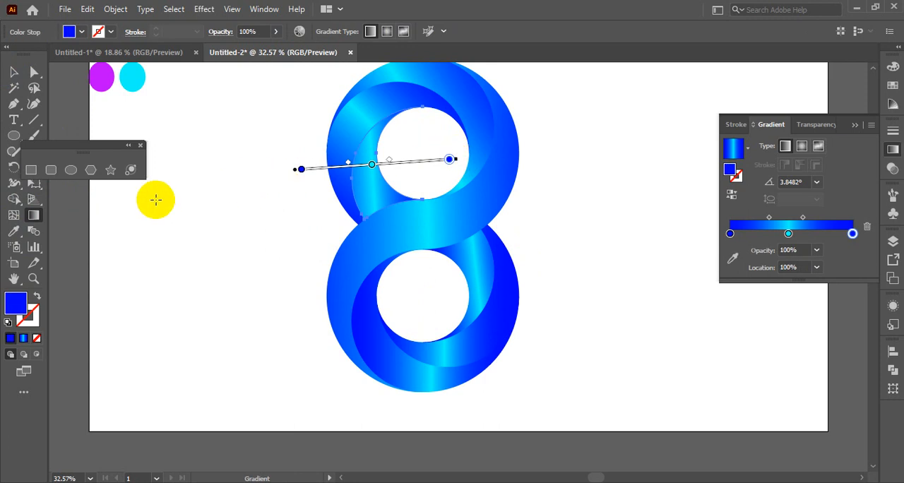
drag(286, 164, 478, 156)
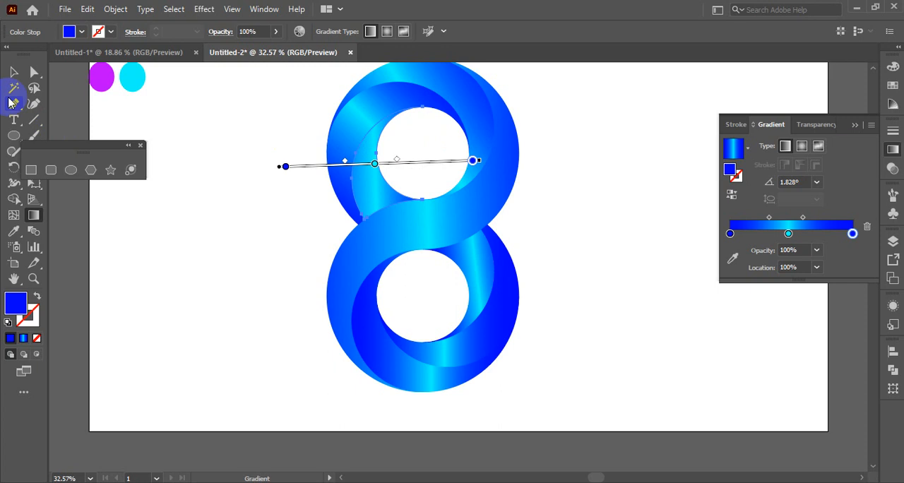
click(12, 76)
click(211, 236)
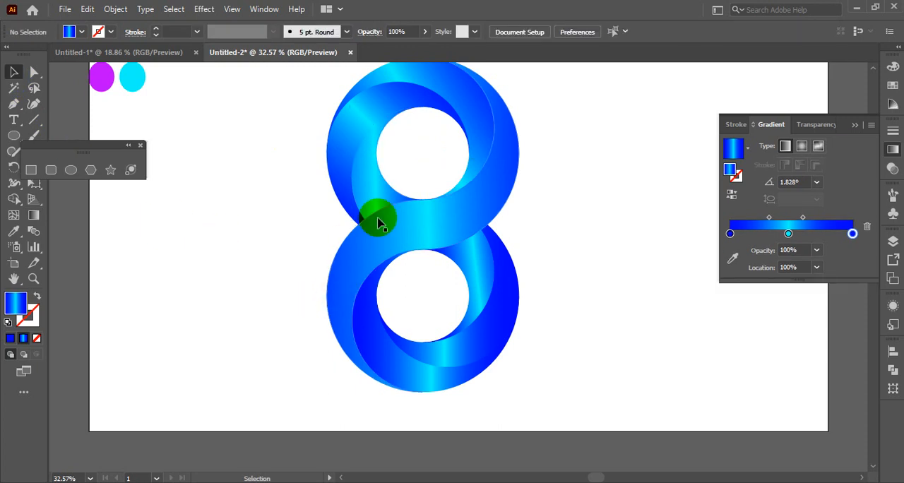
Step: Redraw the upper loop's inner left segment gradient from right to left, from the hole's centre to the loop's left edge, at about 180°, and deselect it
click(370, 185)
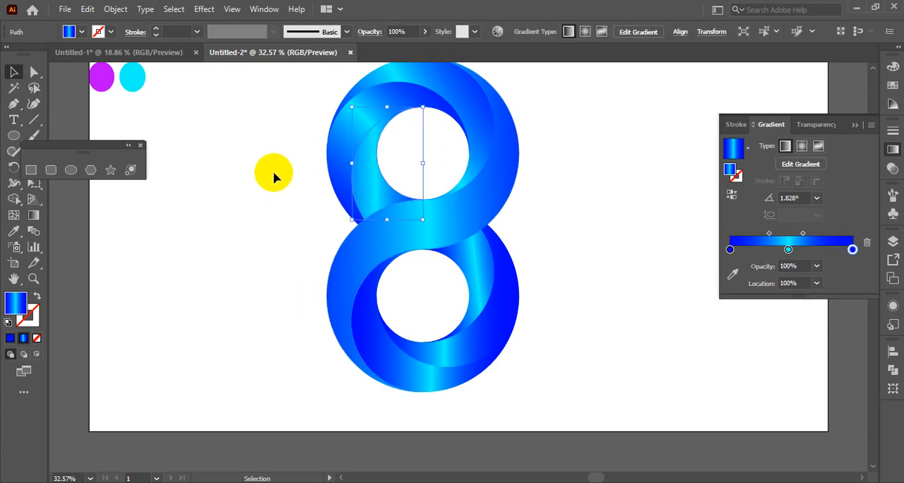
click(34, 216)
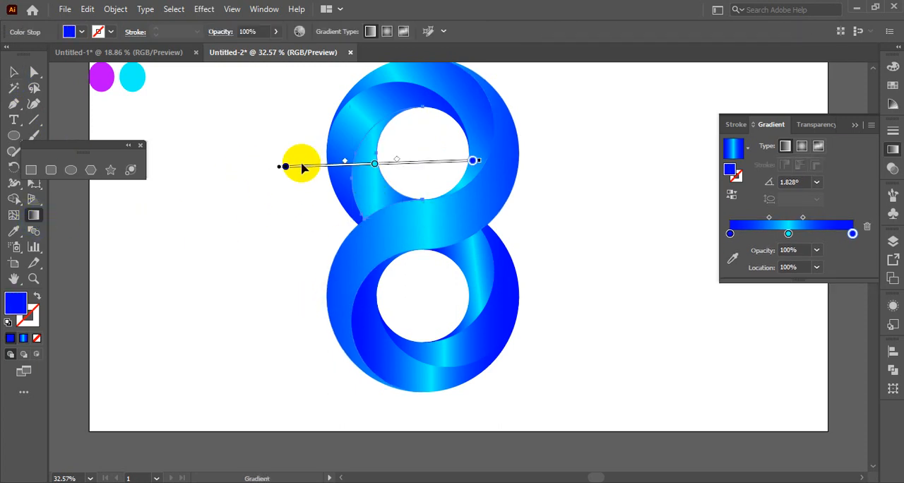
drag(301, 148, 393, 185)
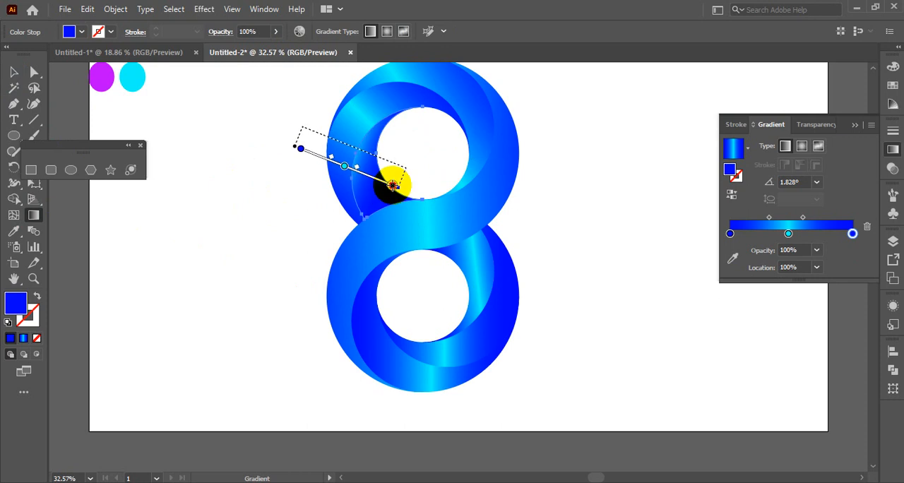
click(286, 205)
drag(427, 180, 331, 181)
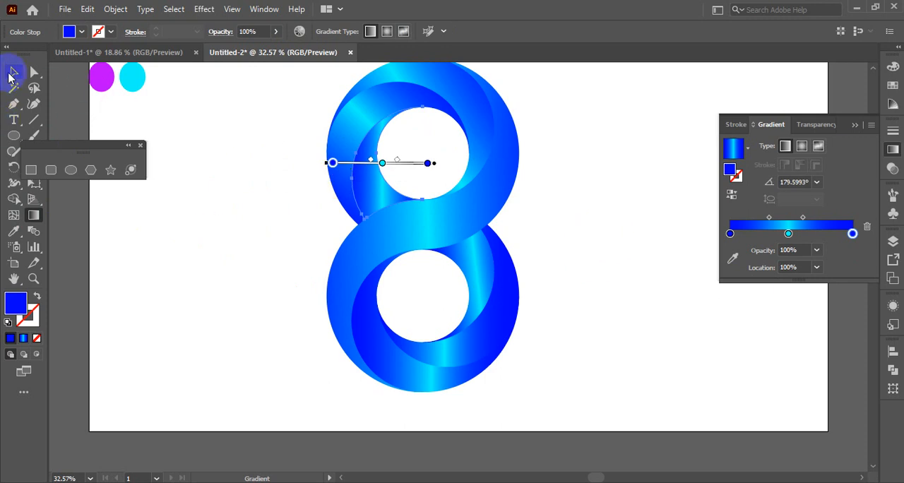
click(13, 72)
click(193, 264)
Step: Redraw the lower loop's inner right segment gradient nearly horizontally from the hole's centre to near the outer edge, at about -1°, and deselect it
click(459, 268)
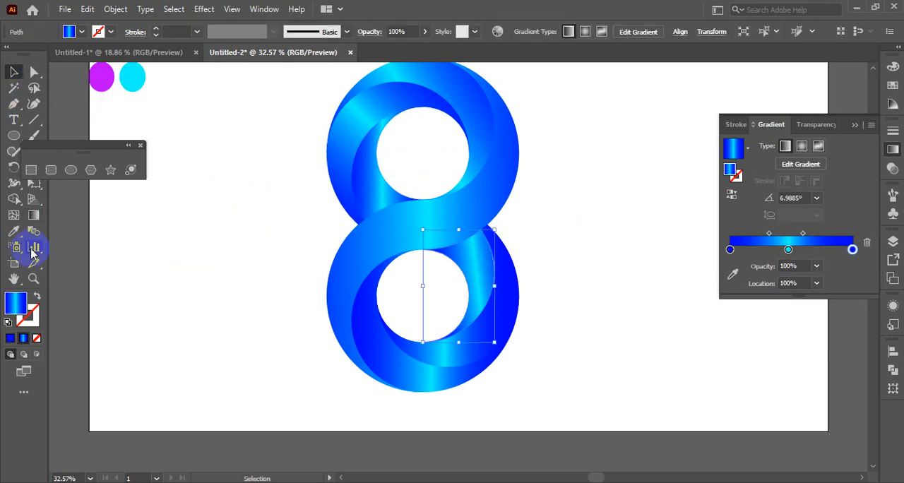
click(34, 215)
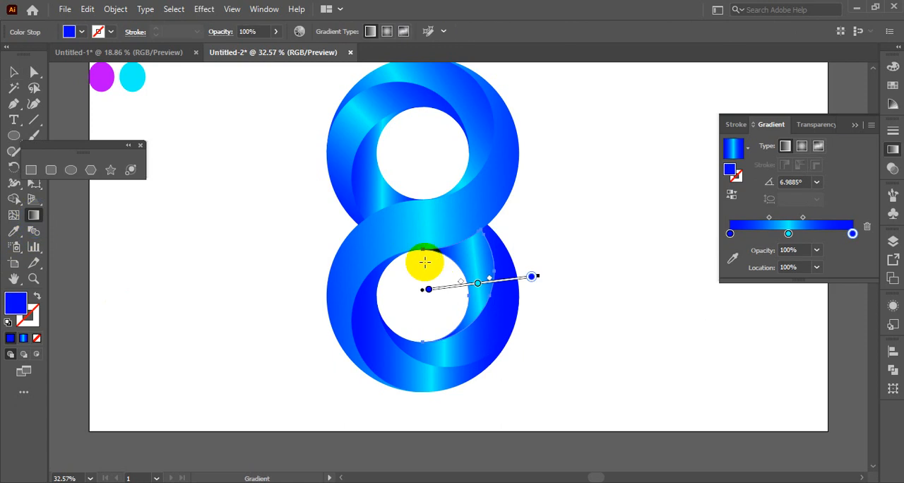
drag(422, 276, 503, 286)
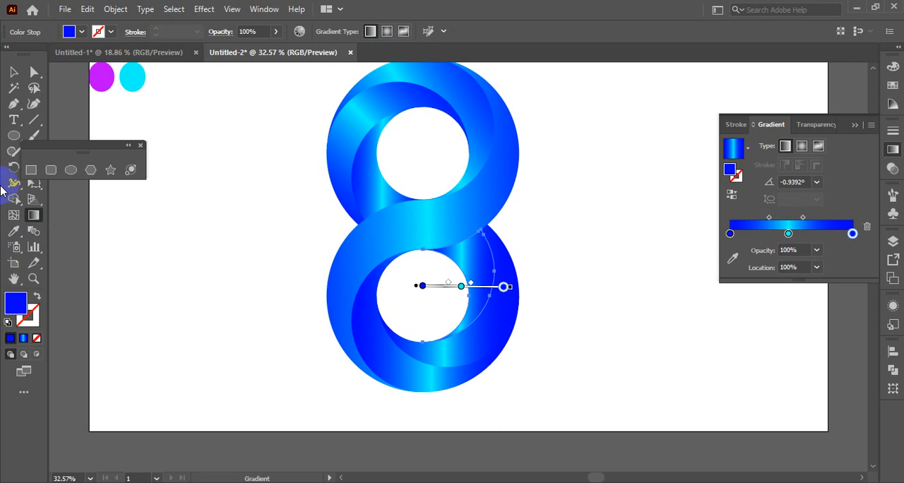
click(14, 73)
click(565, 302)
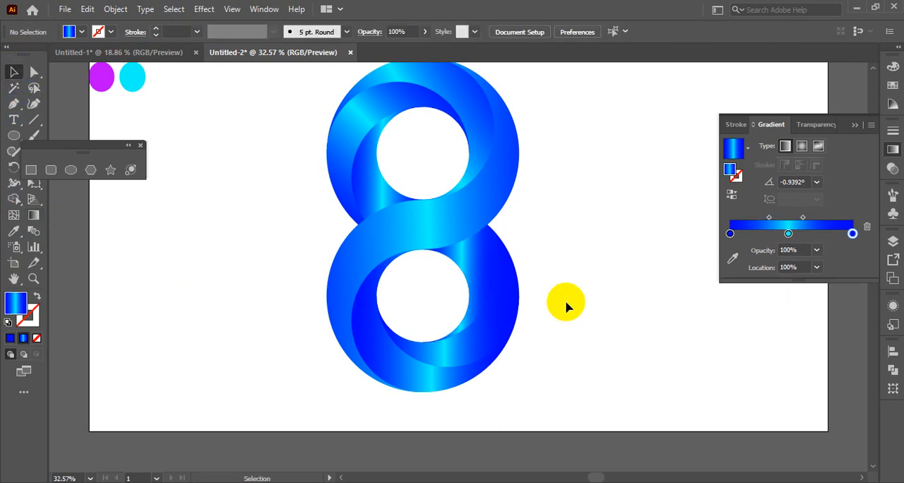
Step: Redraw the gradient of the lower loop's right-hand curved segment diagonally from the hole to beyond its lower right edge, at about -41°, and deselect it
click(505, 329)
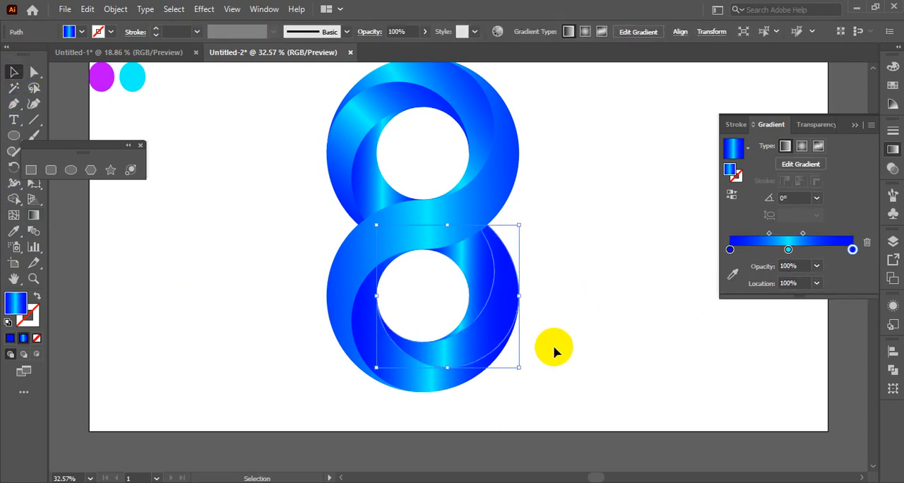
click(33, 217)
drag(438, 281, 576, 400)
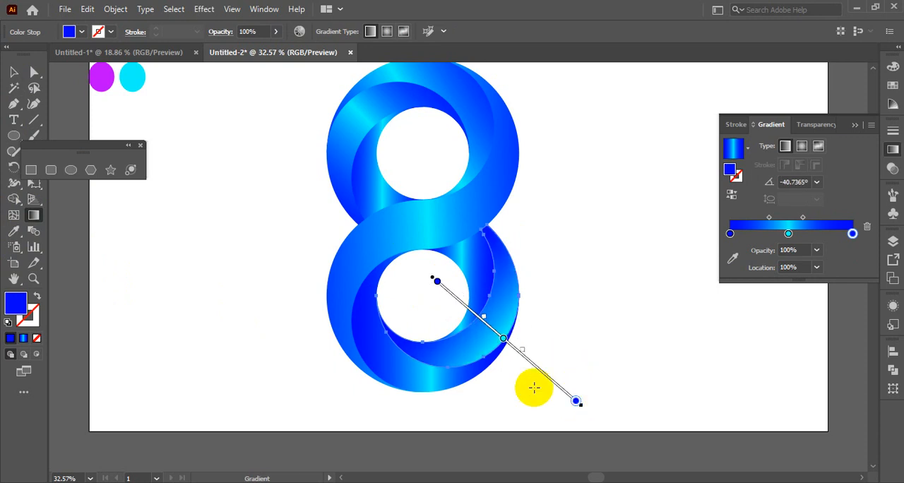
click(14, 72)
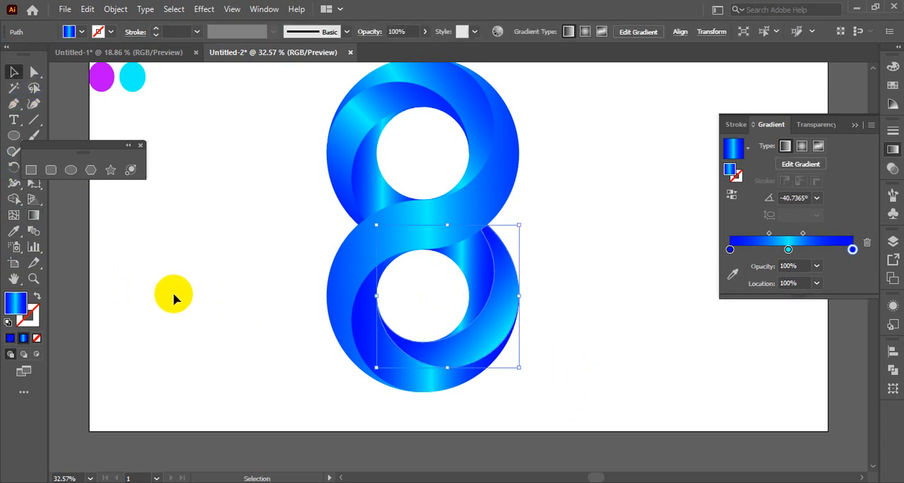
click(521, 412)
Step: Redraw the gradient of the lower loop's bottom-left curved segment diagonally from outside its lower-left edge to the hole, at about 61°, and deselect it
click(416, 384)
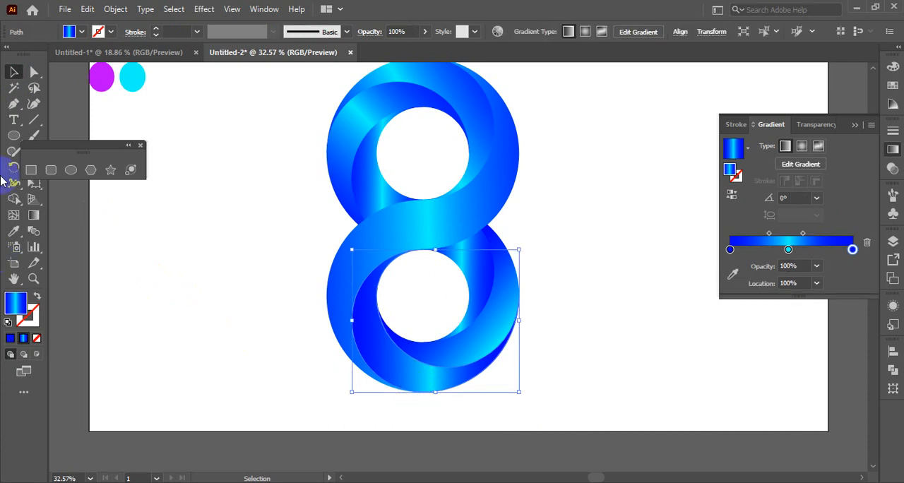
click(33, 216)
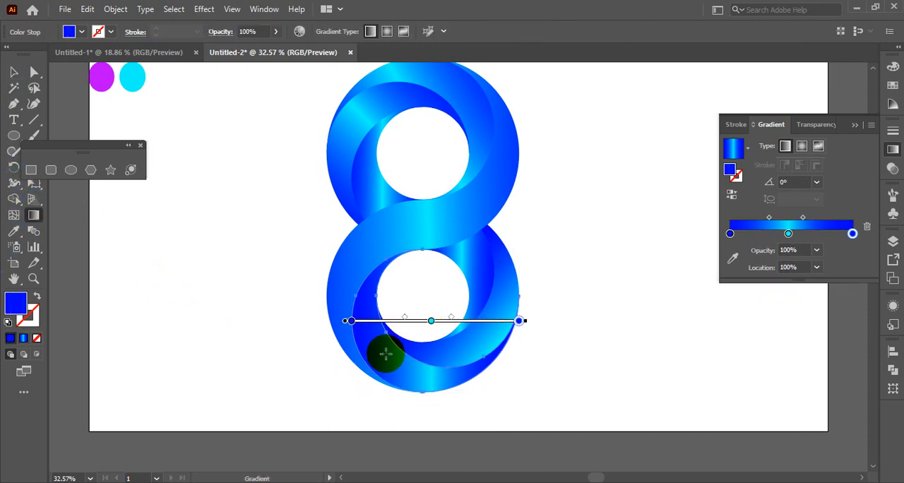
mouse_move(358, 401)
mouse_down()
mouse_move(405, 318)
mouse_move(431, 311)
mouse_move(404, 295)
mouse_up()
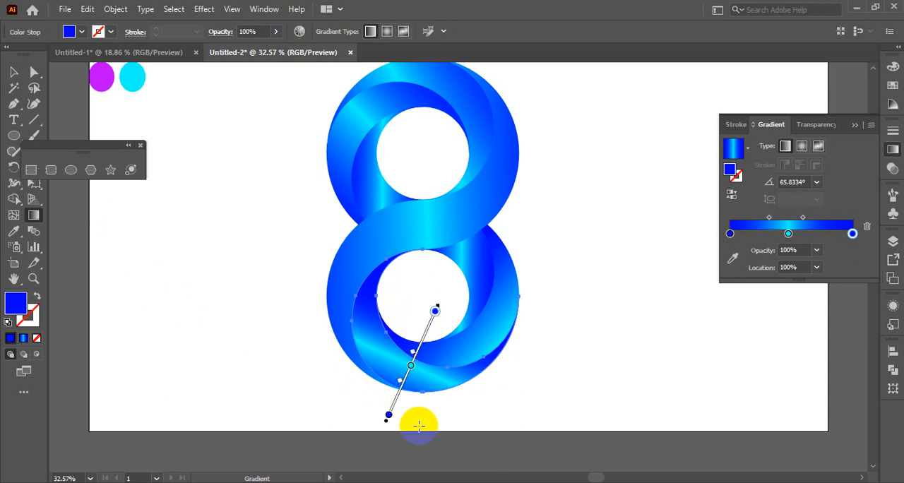
drag(428, 418, 418, 362)
drag(408, 341, 405, 339)
drag(358, 404, 407, 317)
click(13, 71)
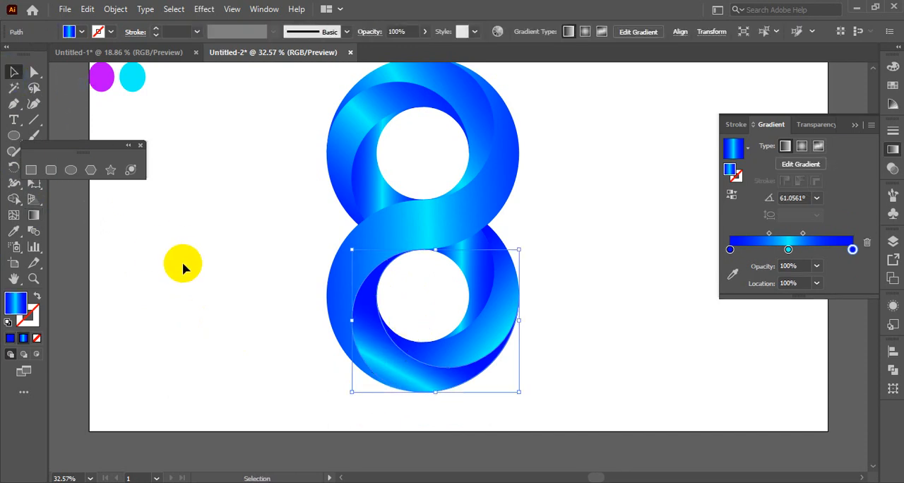
click(232, 307)
scroll(238, 313, up, 1)
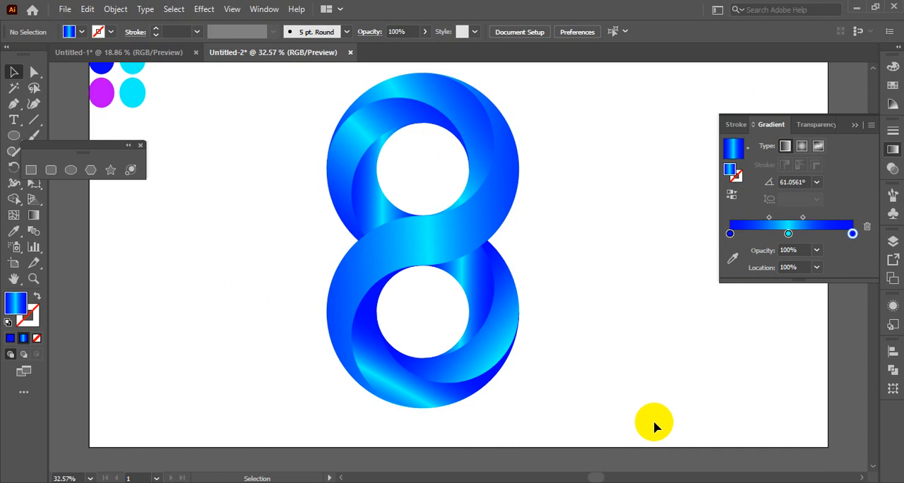
scroll(655, 420, up, 2)
scroll(656, 421, down, 1)
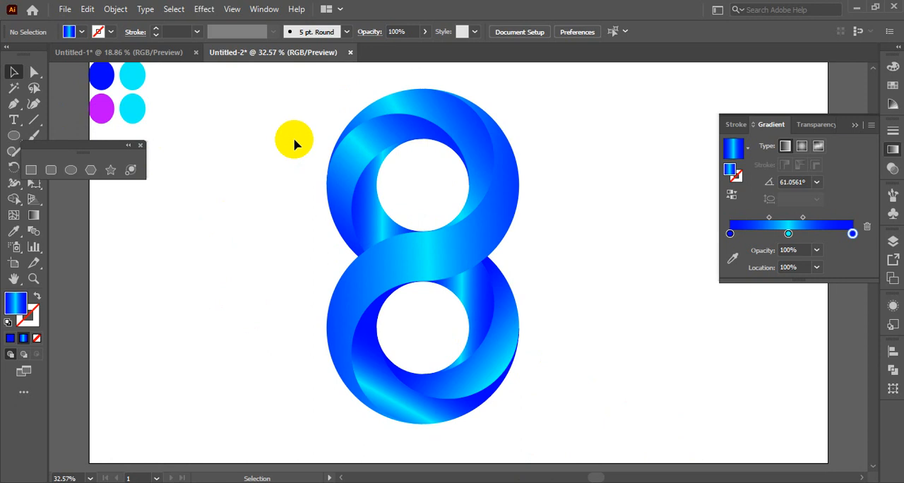
drag(294, 133, 551, 399)
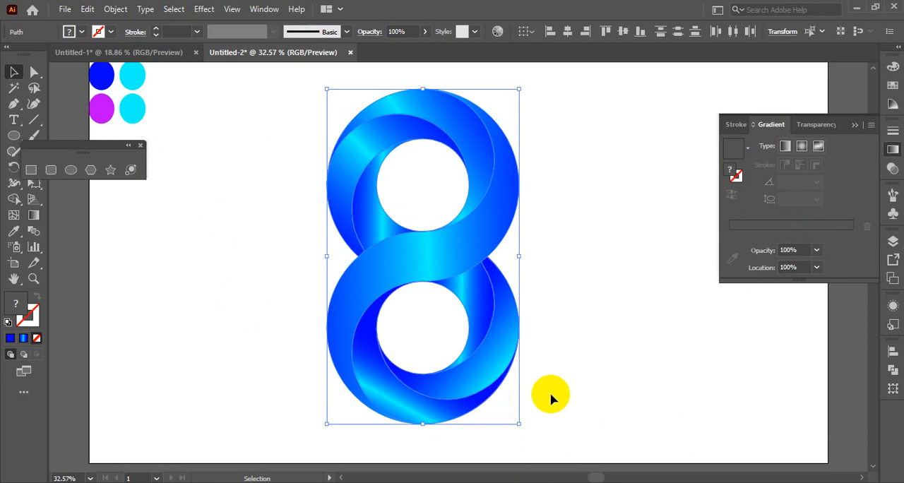
click(738, 125)
click(807, 125)
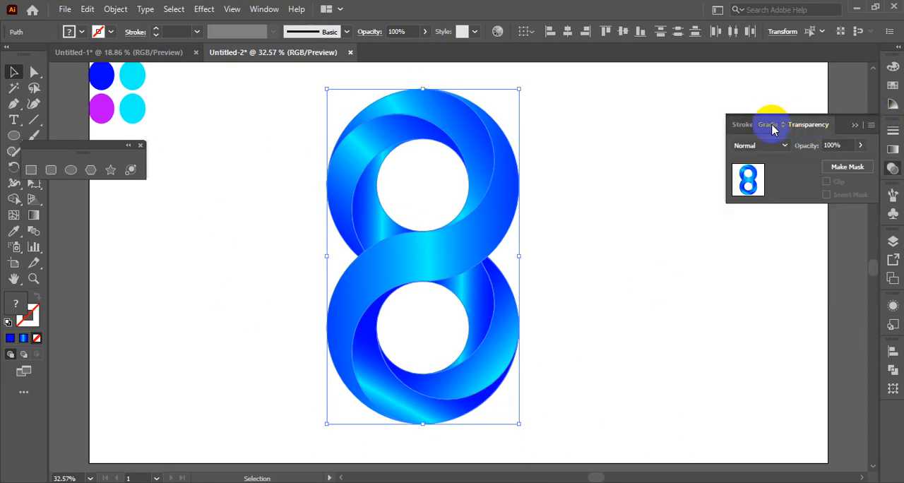
click(772, 126)
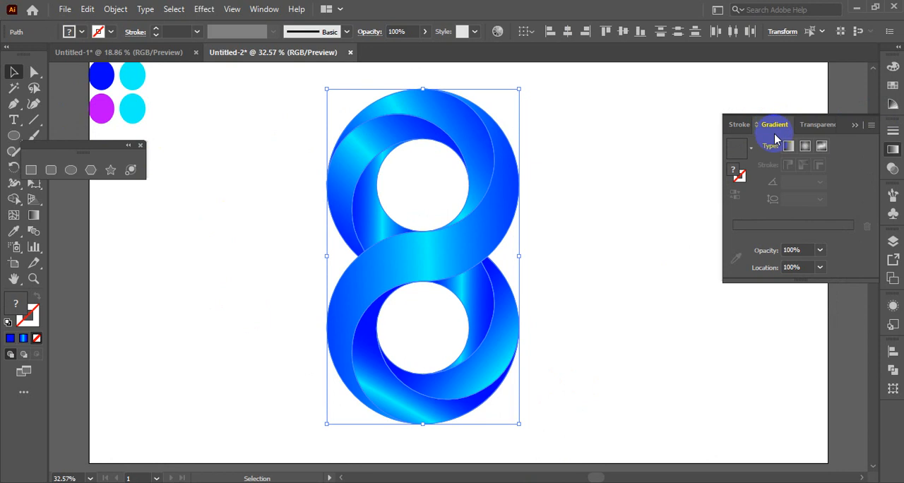
click(893, 86)
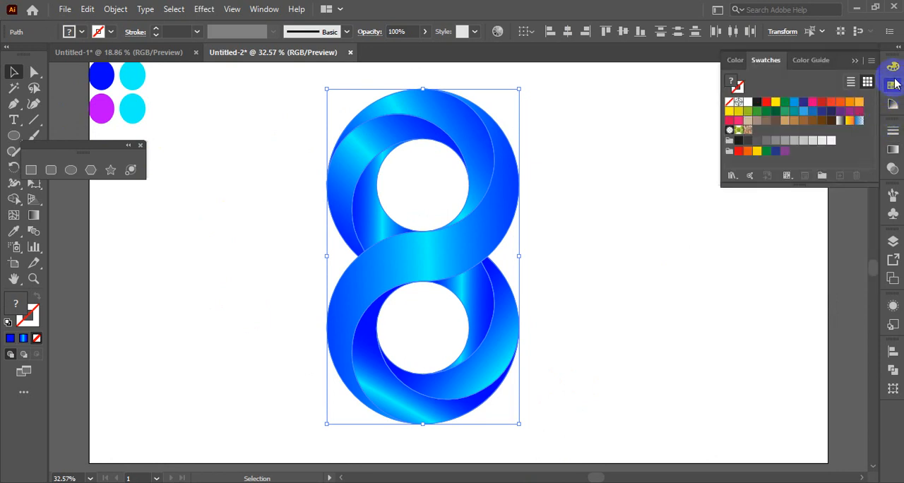
click(893, 66)
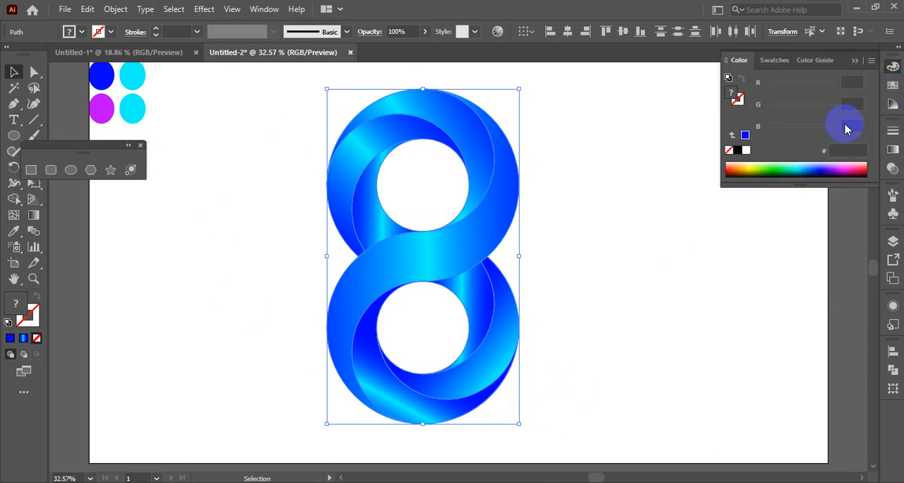
click(848, 81)
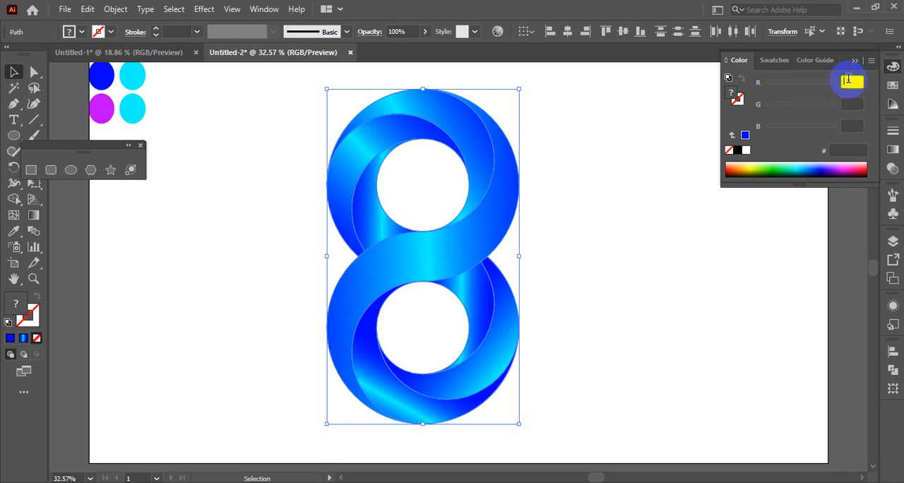
click(851, 103)
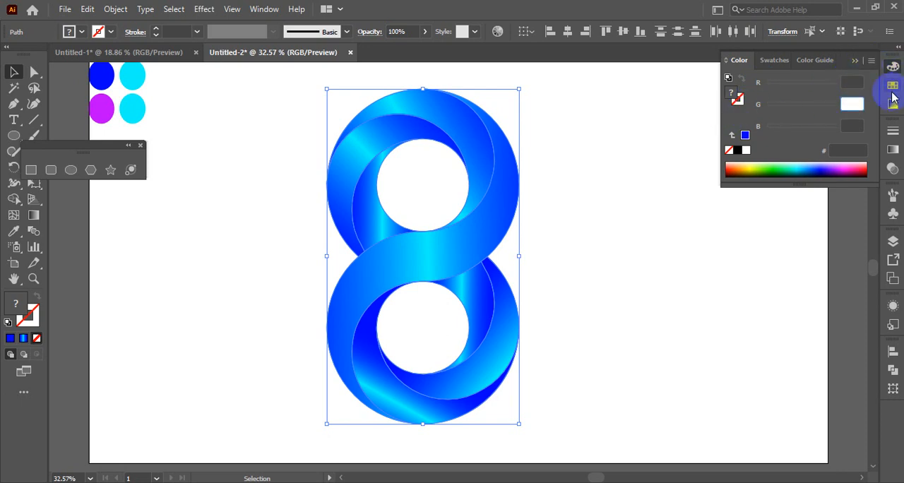
click(893, 136)
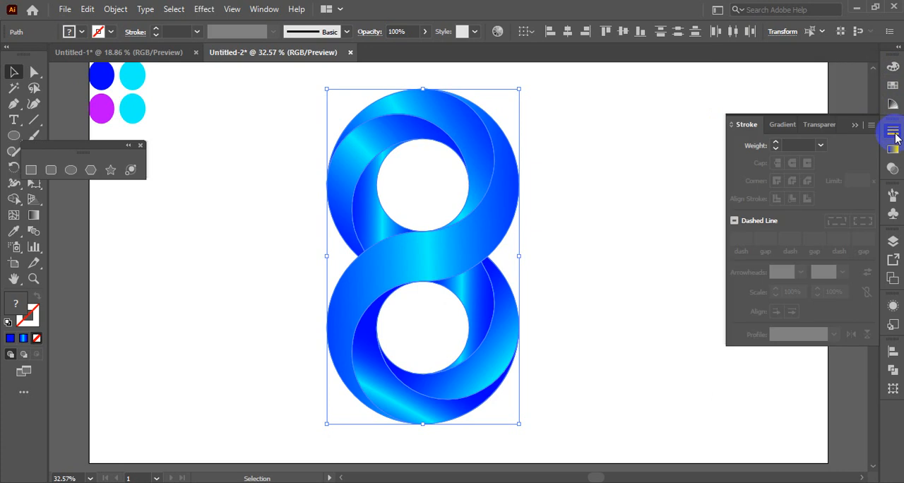
click(893, 136)
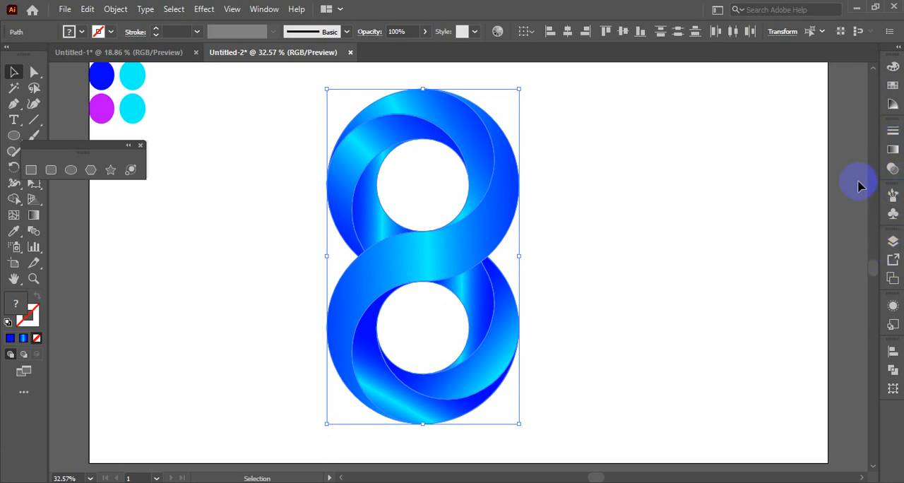
click(269, 168)
drag(271, 125, 335, 209)
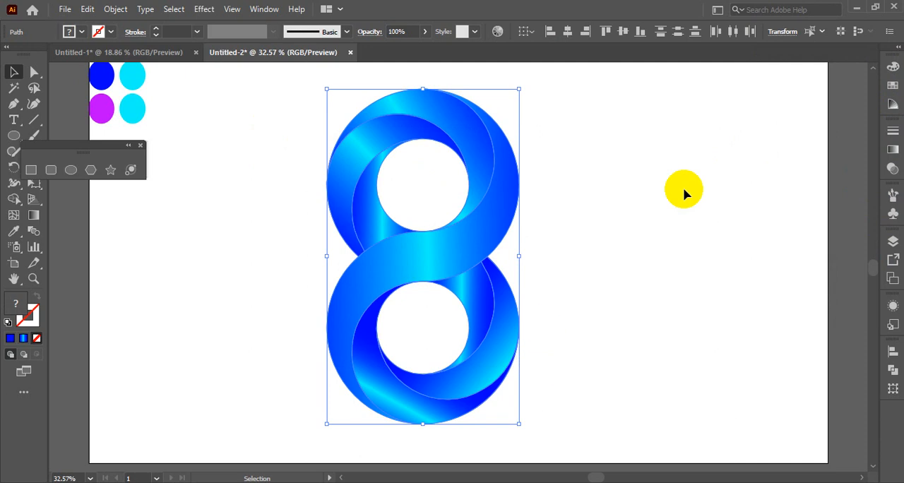
click(892, 148)
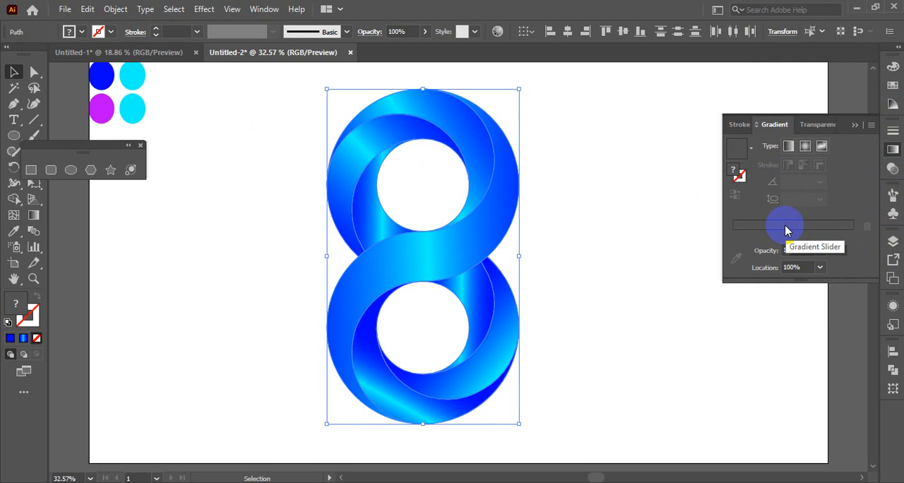
click(609, 221)
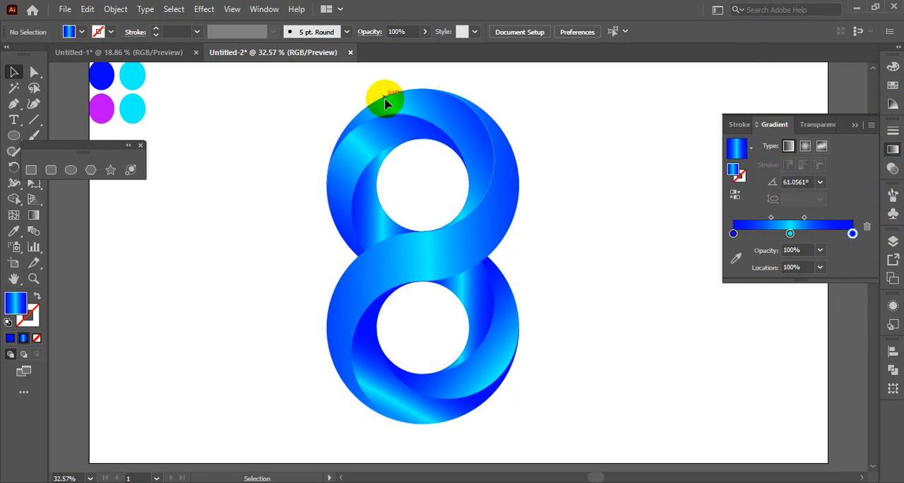
drag(387, 97, 568, 353)
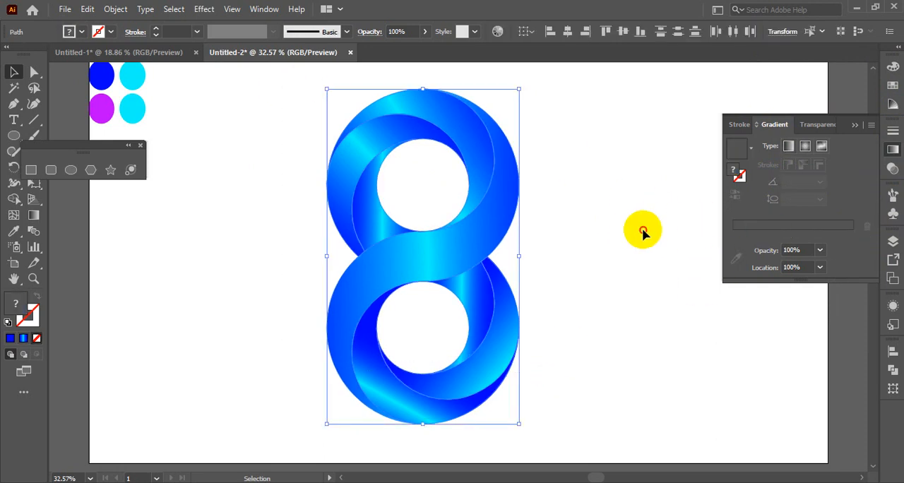
click(614, 218)
click(806, 225)
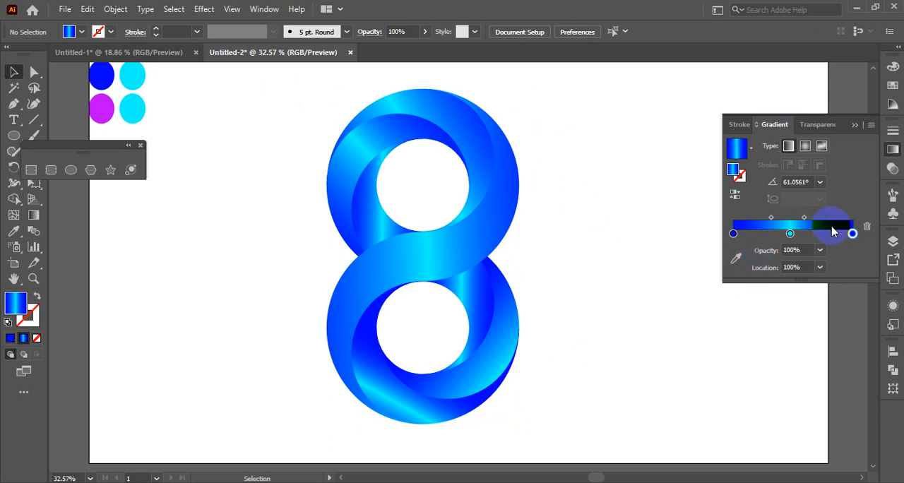
click(871, 129)
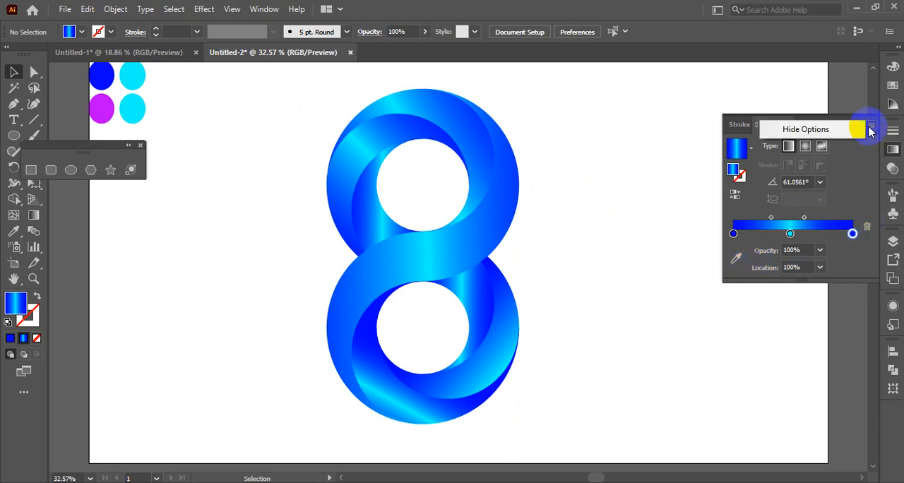
click(862, 151)
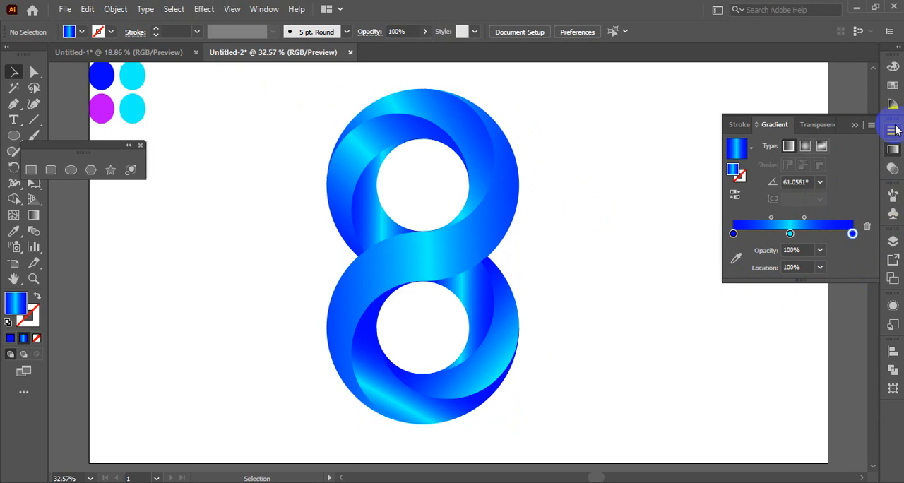
click(892, 86)
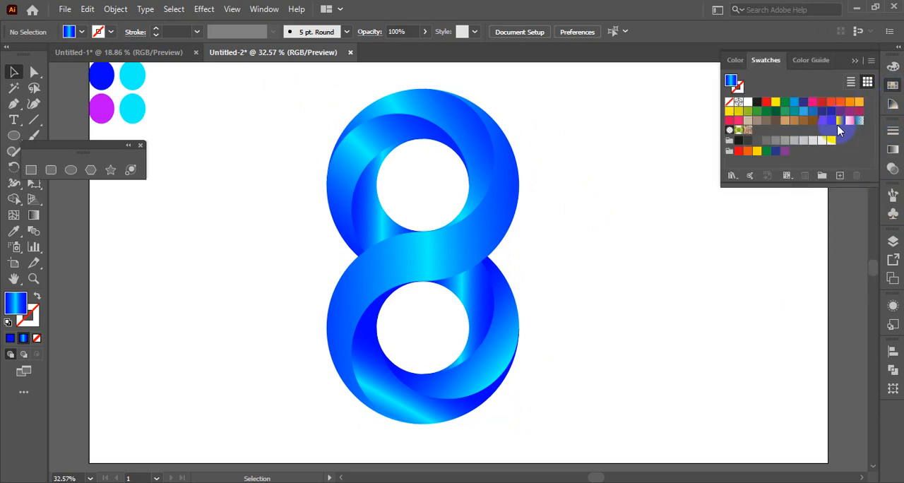
click(858, 122)
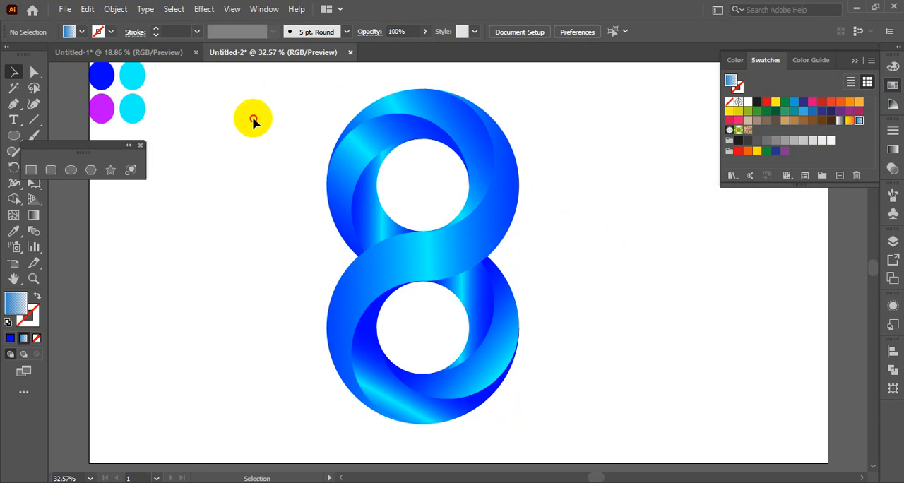
Step: Duplicate the whole figure 8 to the right of the original, level with it, and select all segments of the original again
drag(252, 117, 530, 408)
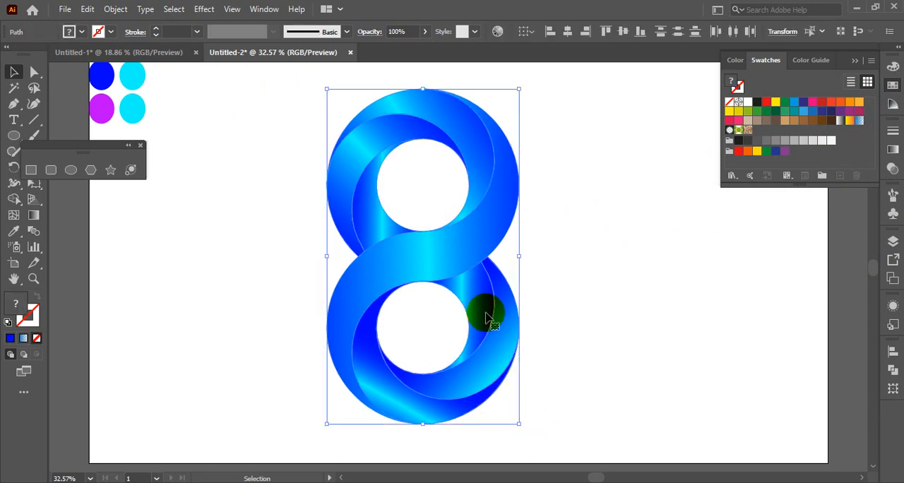
drag(457, 263, 666, 259)
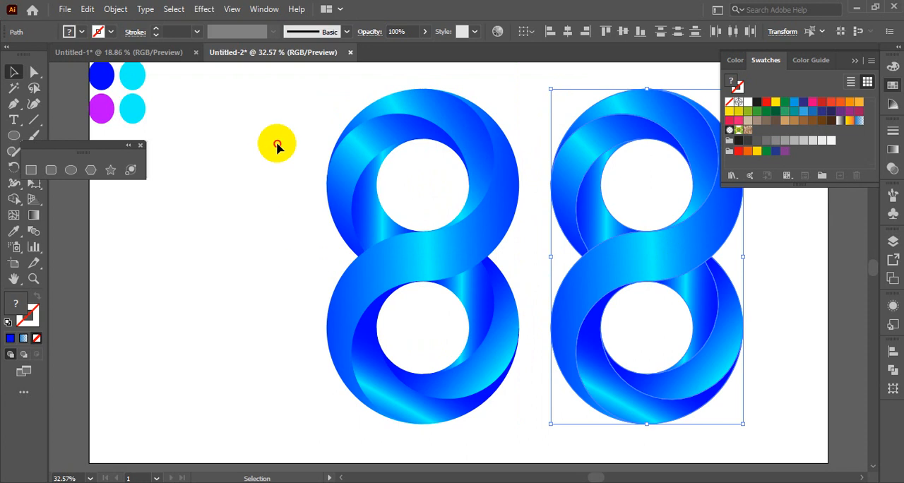
drag(289, 116, 508, 434)
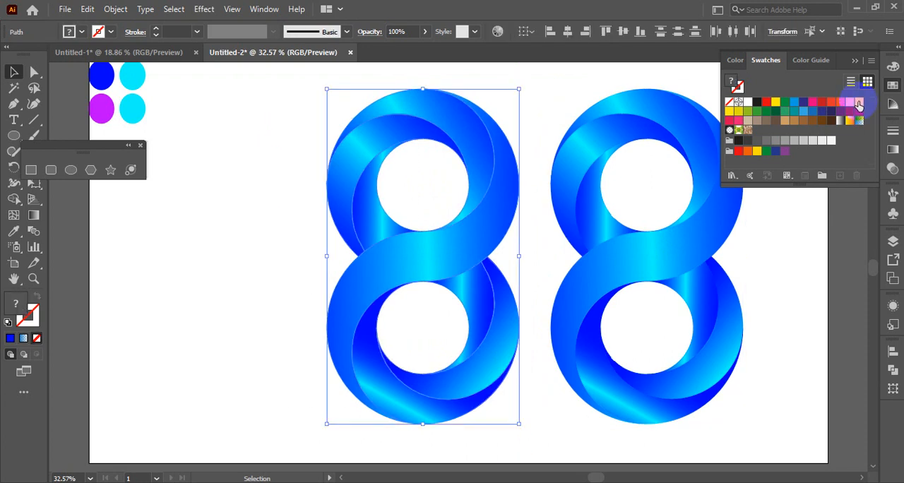
Step: Try orange, pink, light grey, dark green, fading blue gradient and green foliage pattern swatches as the original 8's fill
click(859, 105)
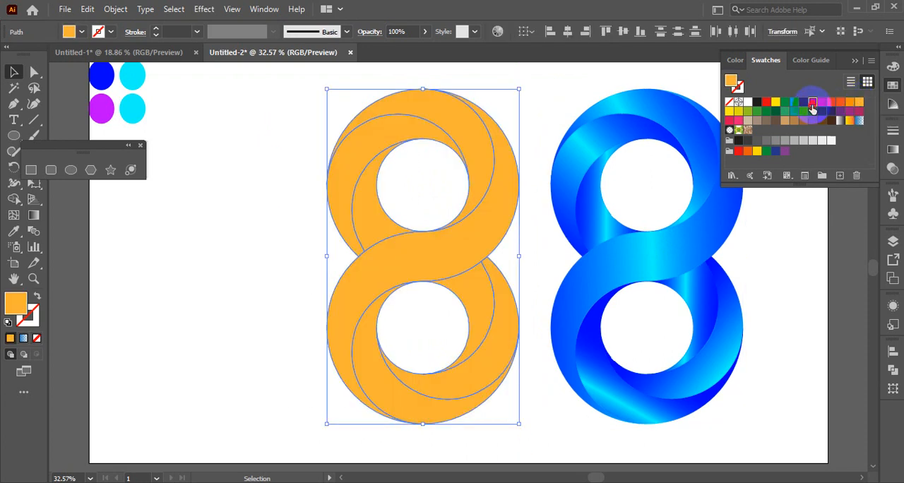
click(812, 103)
click(810, 142)
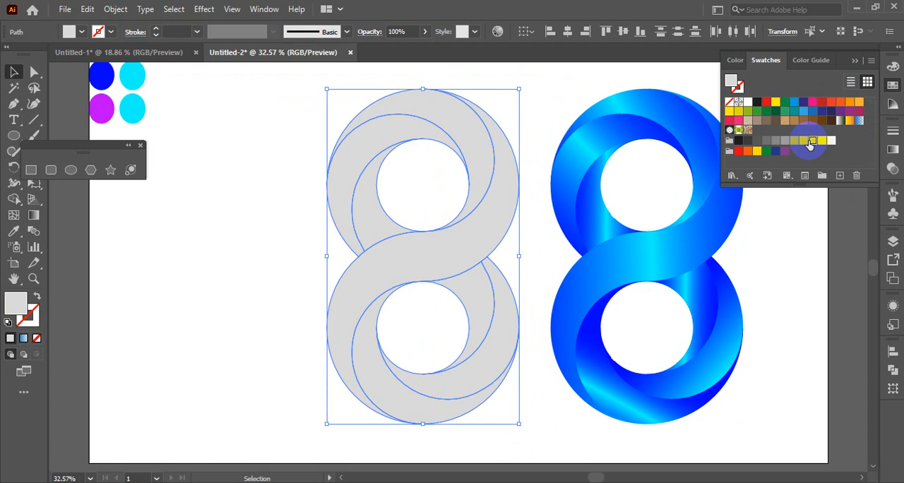
click(764, 112)
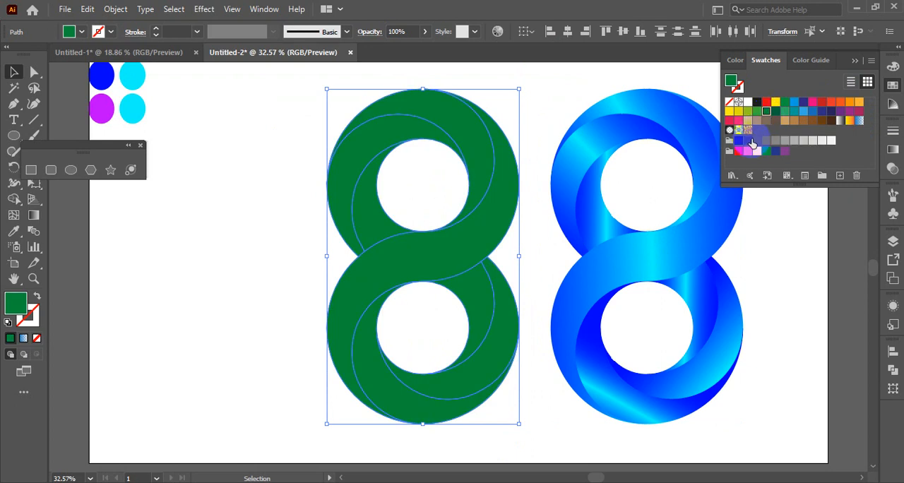
click(858, 121)
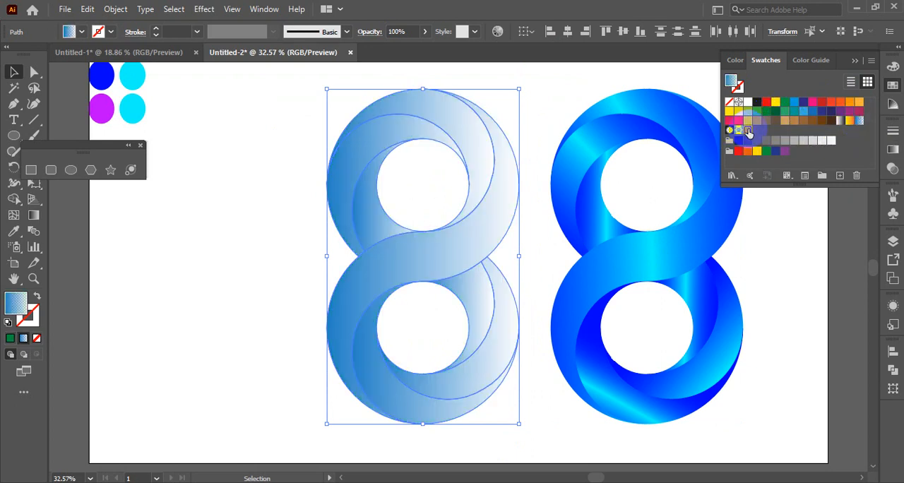
click(742, 132)
click(738, 133)
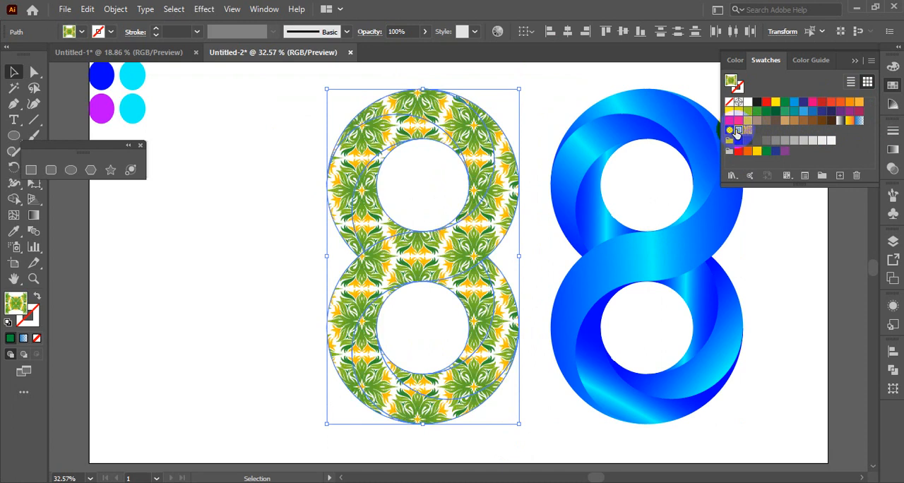
Step: Fill the original 8 with the black-and-white radial gradient swatch, keep it selected, and put away the swatches and floating shape tools
click(729, 131)
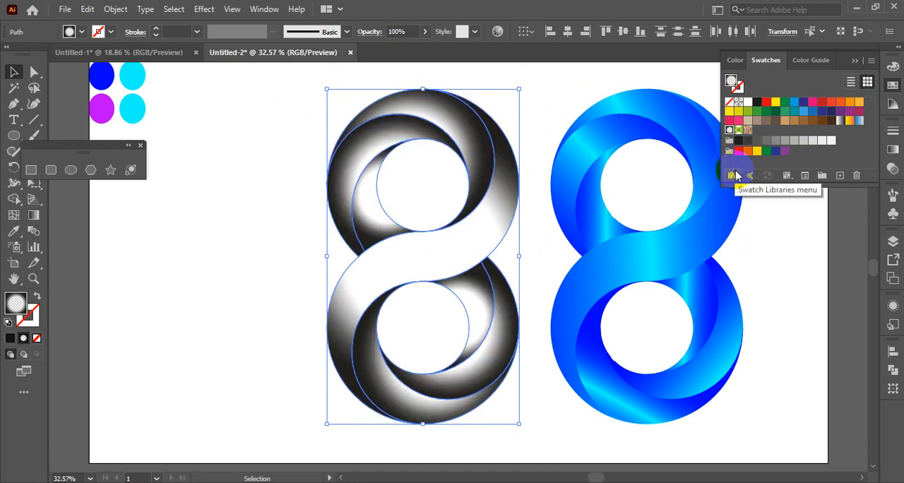
click(777, 288)
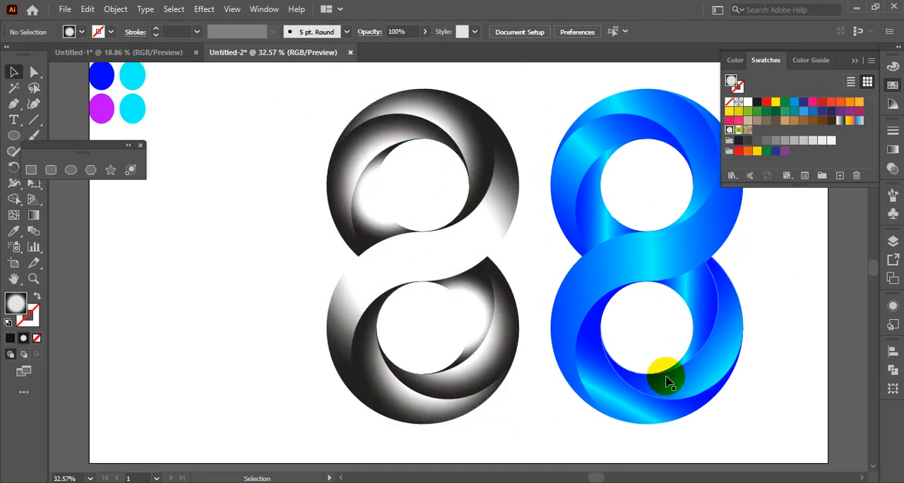
click(494, 377)
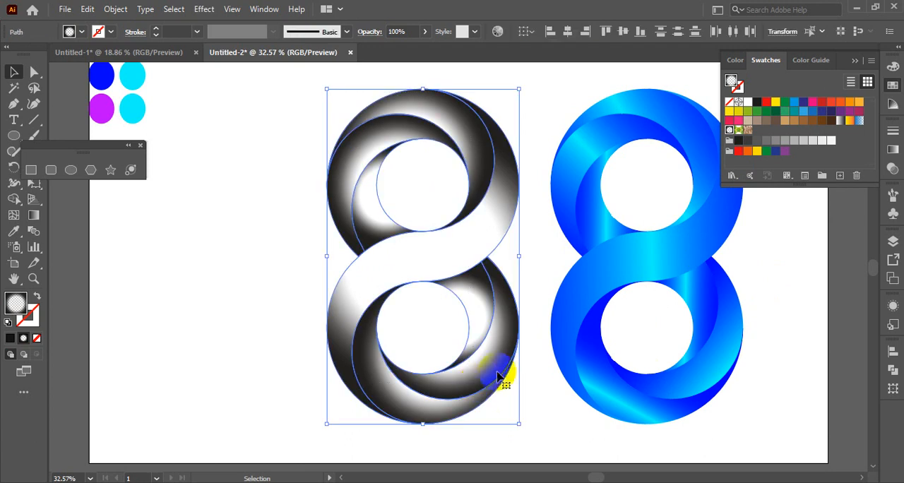
click(853, 62)
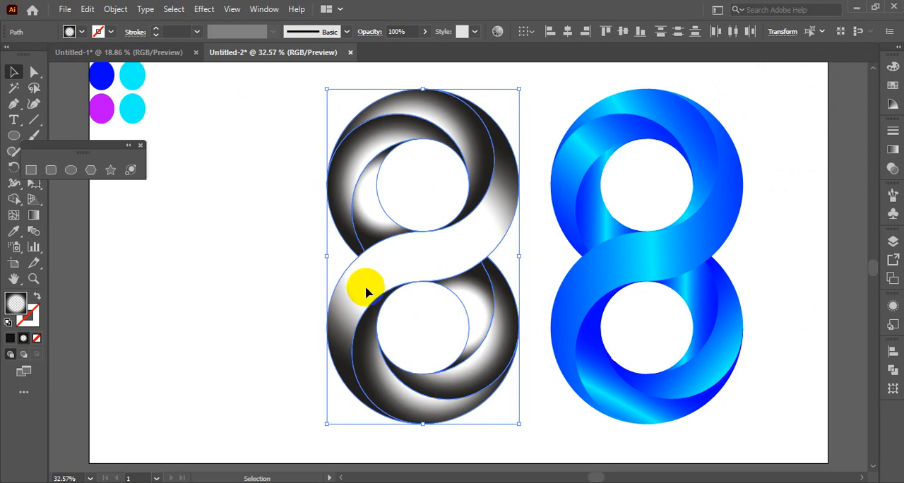
click(140, 147)
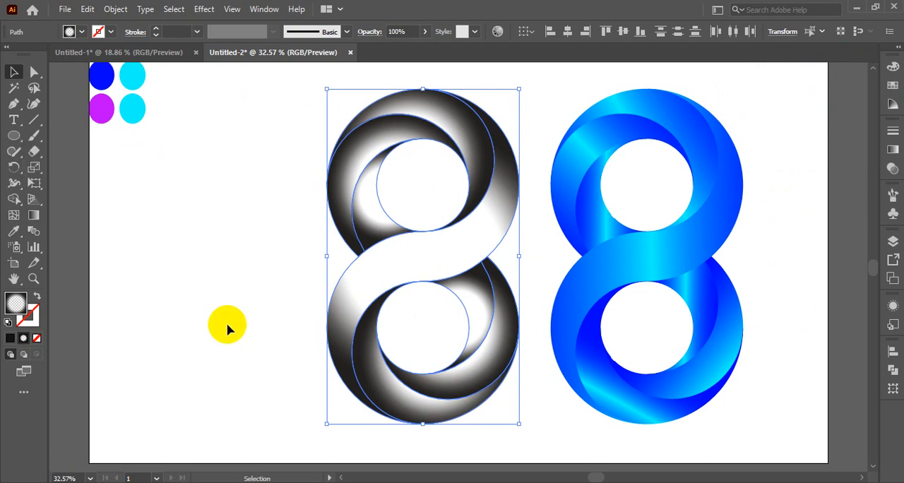